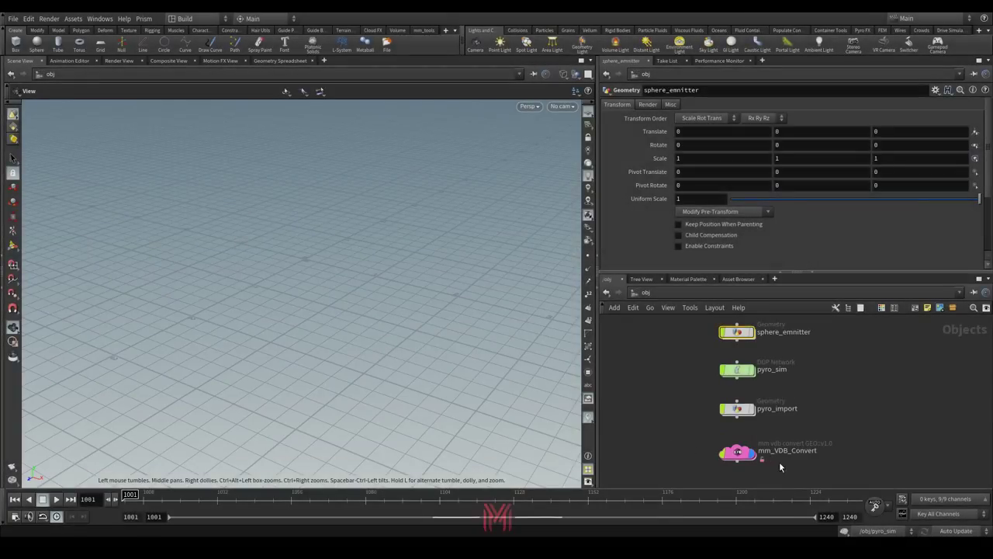
# Step: Open the pyro_import network and make its mm_VDB_Convert_I_O_v1.0 node the displayed node
pyautogui.moveTo(865, 411); pyautogui.dragTo(813, 395, button='middle')
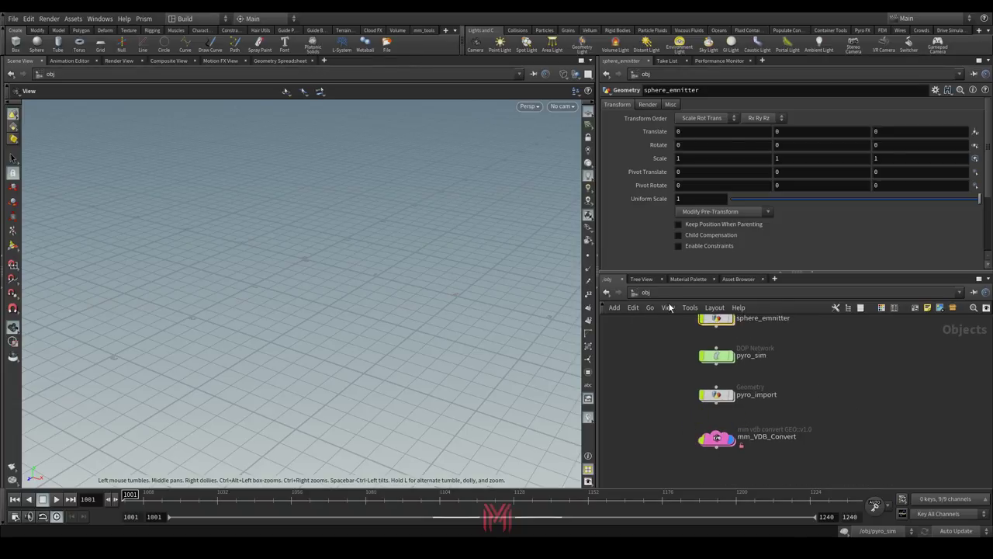
pyautogui.moveTo(820, 381); pyautogui.dragTo(810, 420, button='middle')
pyautogui.doubleClick(706, 432)
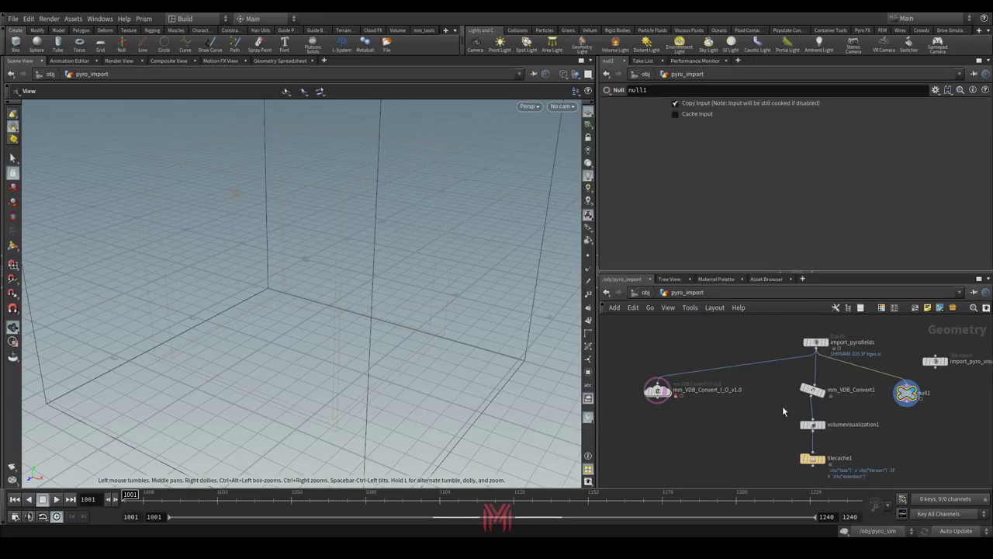
pyautogui.click(657, 389)
pyautogui.scroll(5, 667, 384)
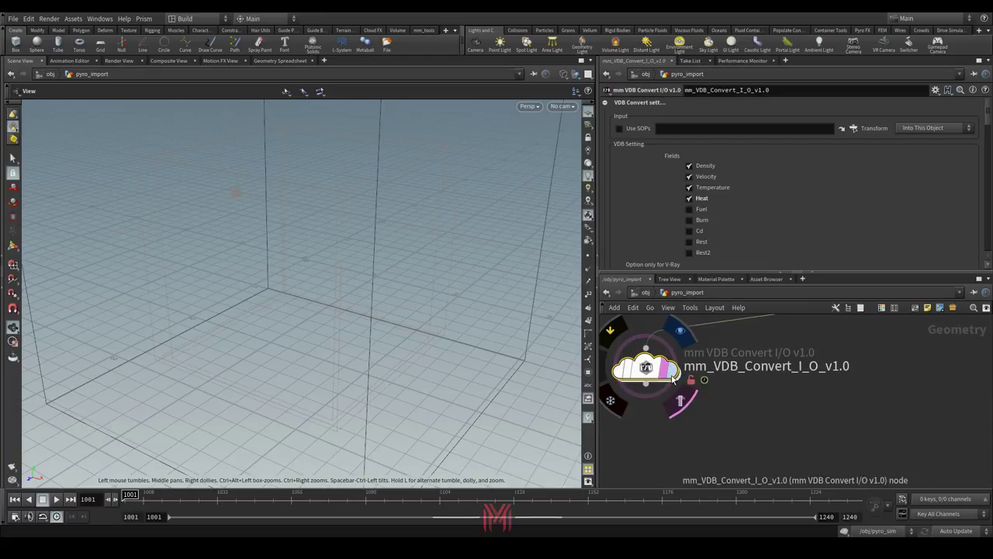
pyautogui.click(671, 377)
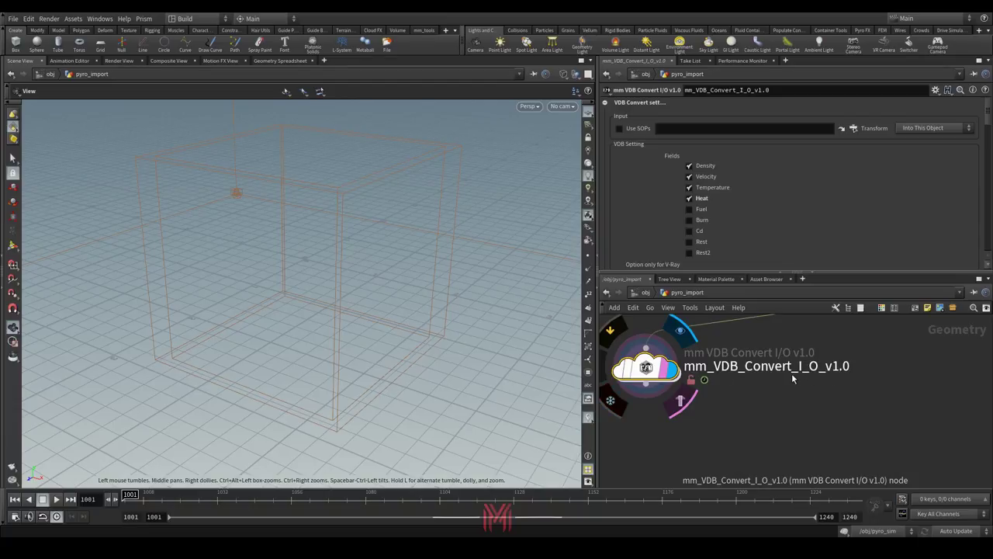
# Step: Examine the field settings of the mm_VDB_Convert1 node and the nodes wired around it
pyautogui.scroll(-5, 725, 373)
pyautogui.scroll(3, 858, 423)
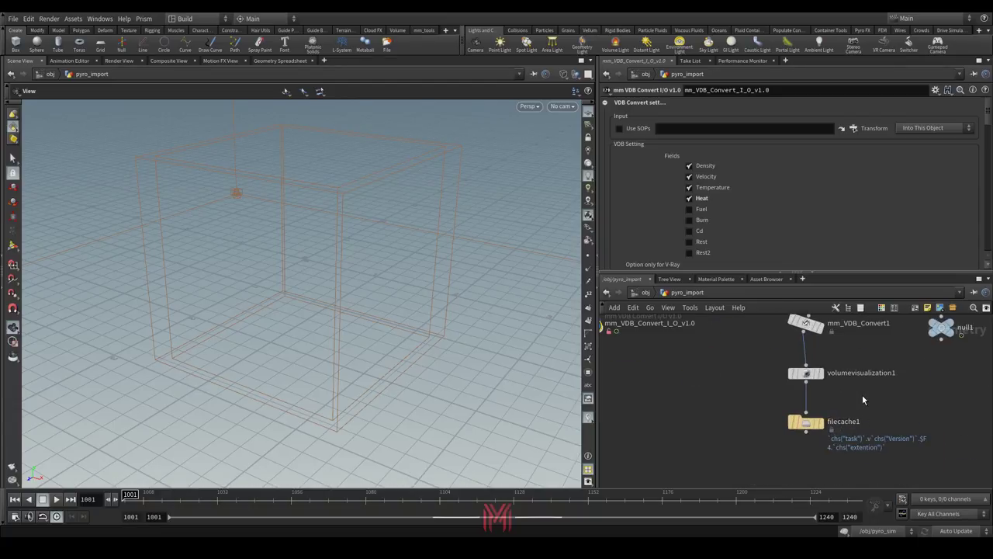
pyautogui.moveTo(859, 374); pyautogui.dragTo(829, 420, button='middle')
pyautogui.click(774, 370)
pyautogui.scroll(3, 751, 432)
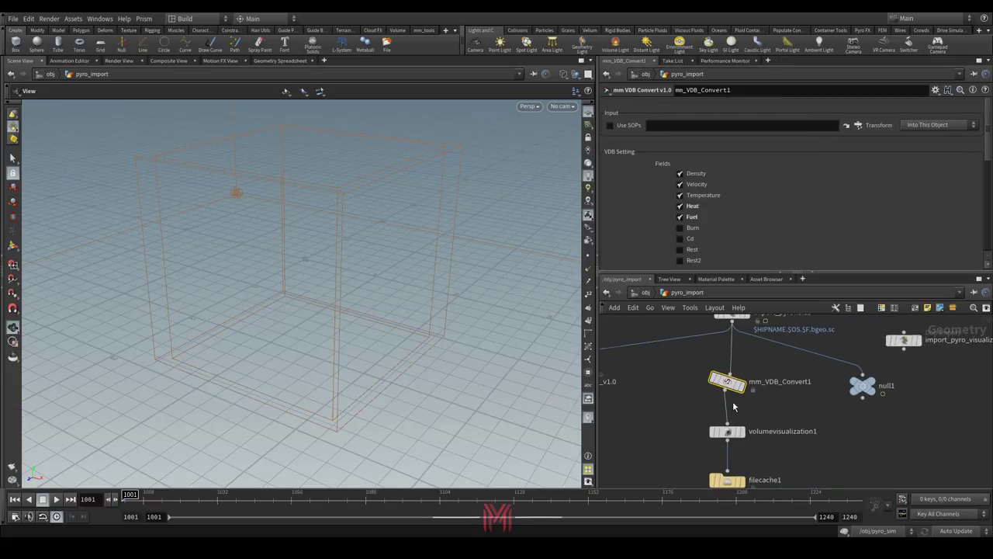
pyautogui.scroll(-3, 751, 433)
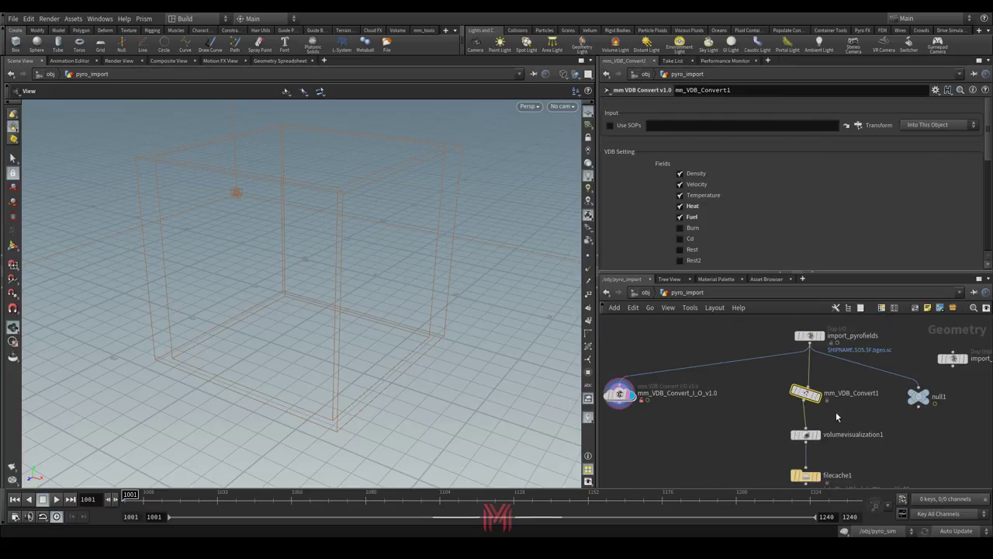
# Step: Look inside the sphere_emnitter and pyro_sim networks, returning to the object level after each
pyautogui.click(646, 293)
pyautogui.moveTo(821, 363); pyautogui.dragTo(845, 347, button='middle')
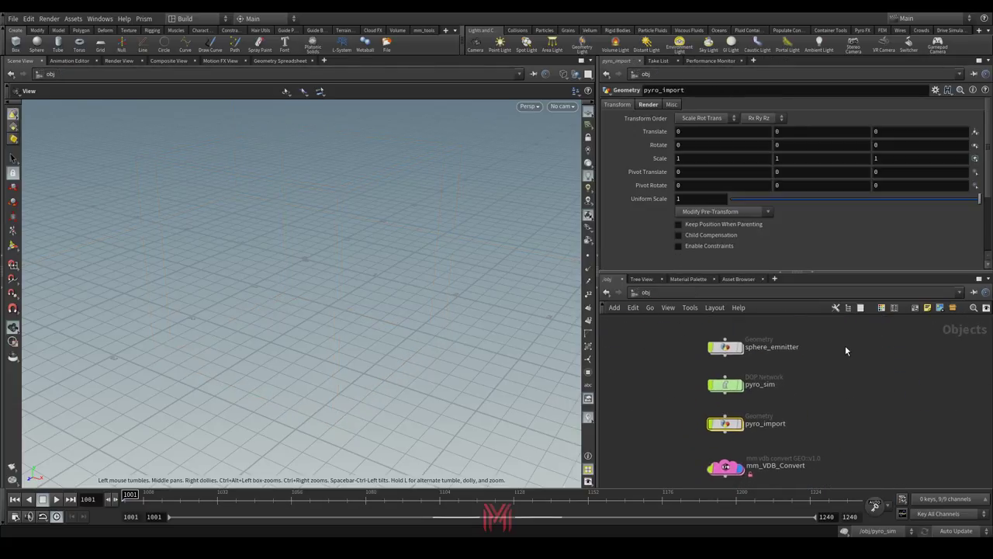
pyautogui.doubleClick(732, 349)
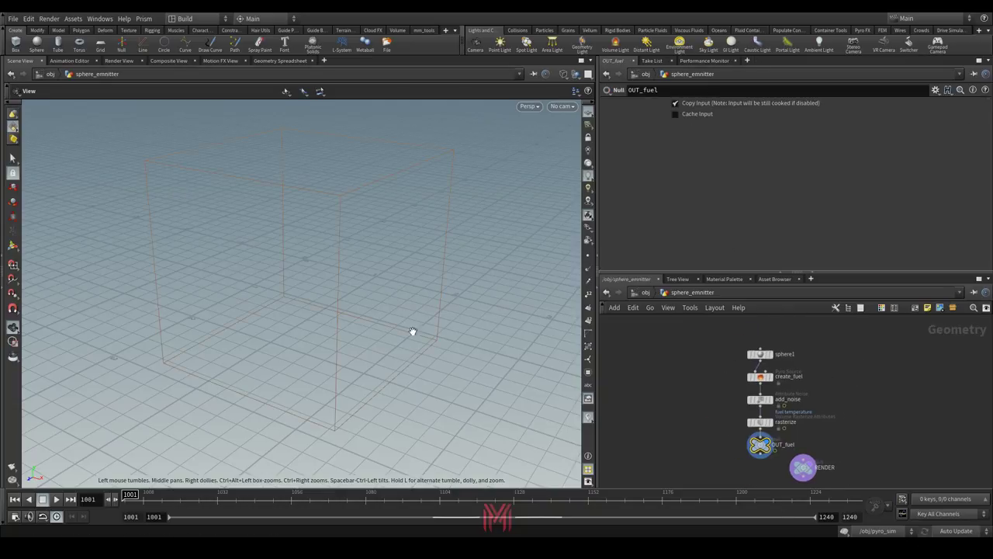
pyautogui.click(647, 292)
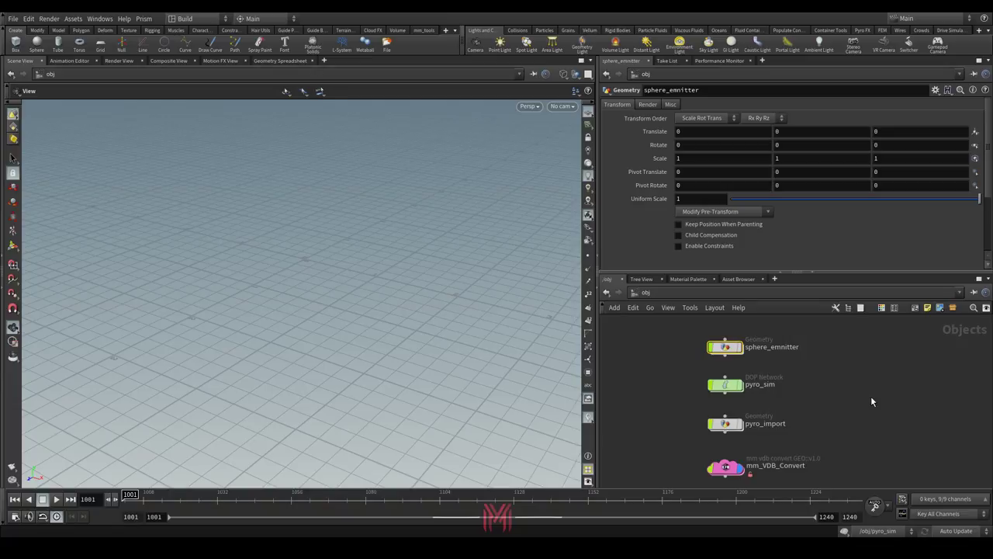
pyautogui.doubleClick(726, 387)
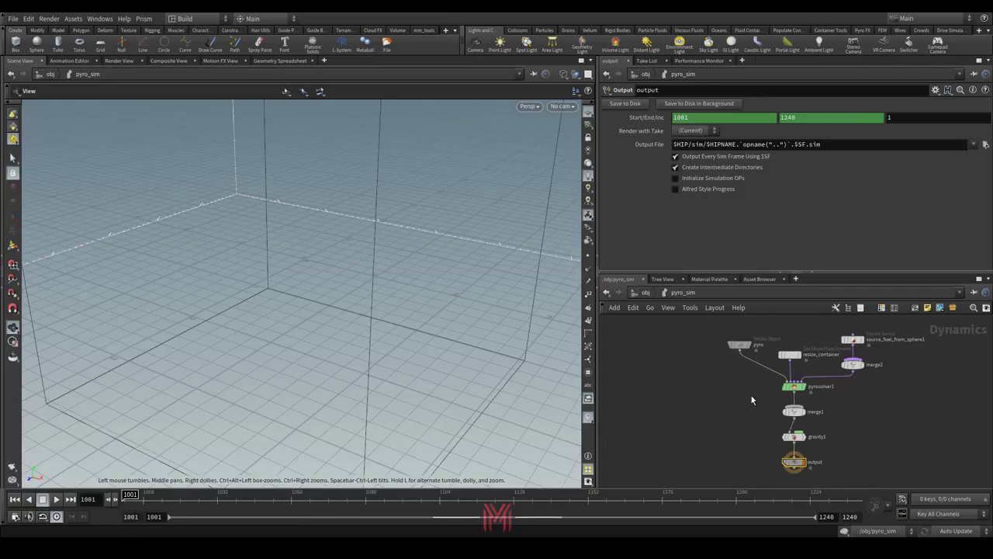
pyautogui.click(645, 293)
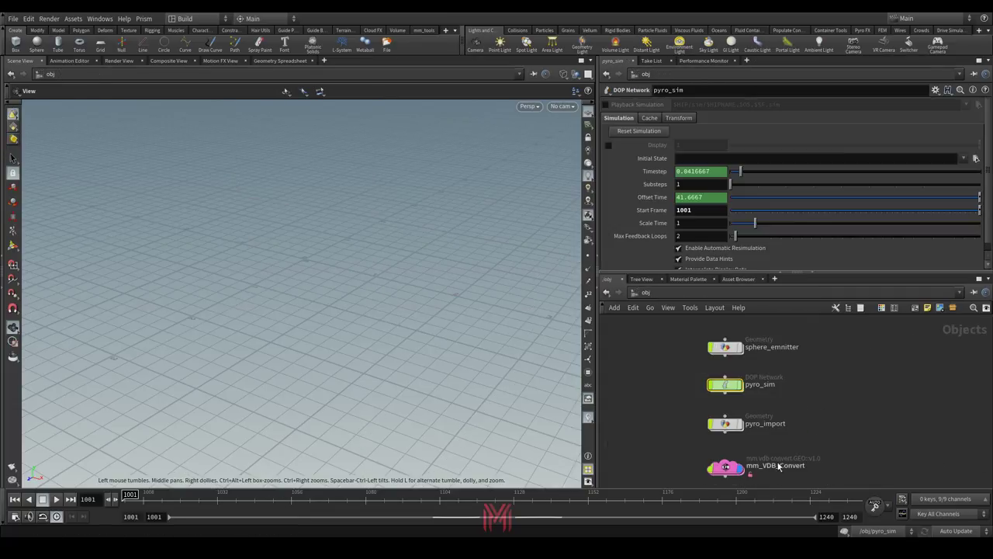
# Step: Enter the pyro_sim network and play the timeline from frame 1001 to simulate the explosion, stopping at frame 1019
pyautogui.doubleClick(726, 386)
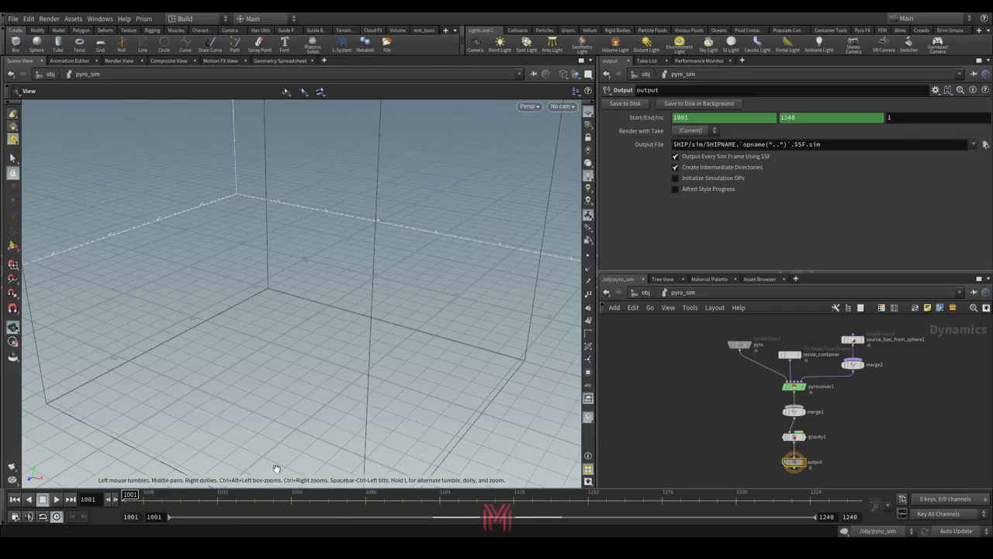
pyautogui.click(54, 501)
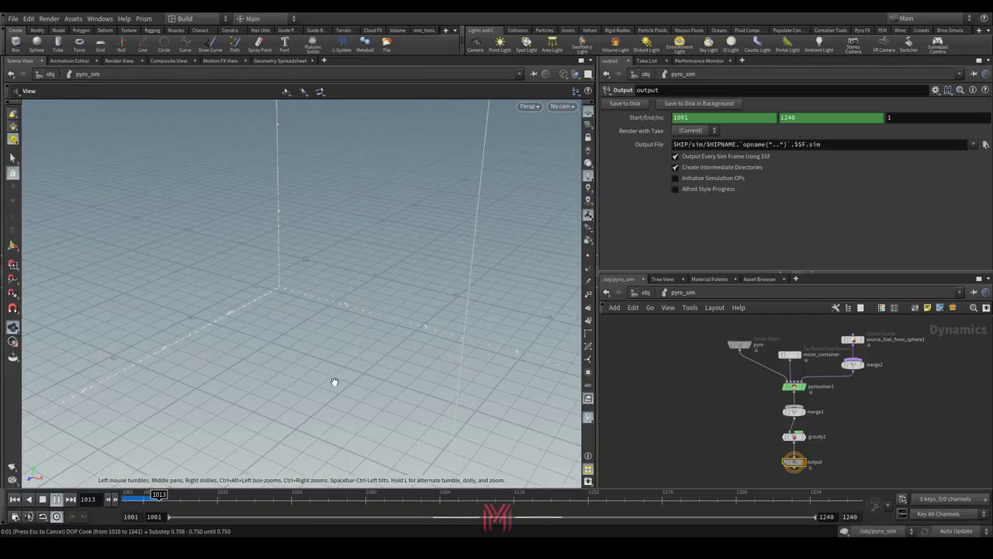
pyautogui.click(54, 500)
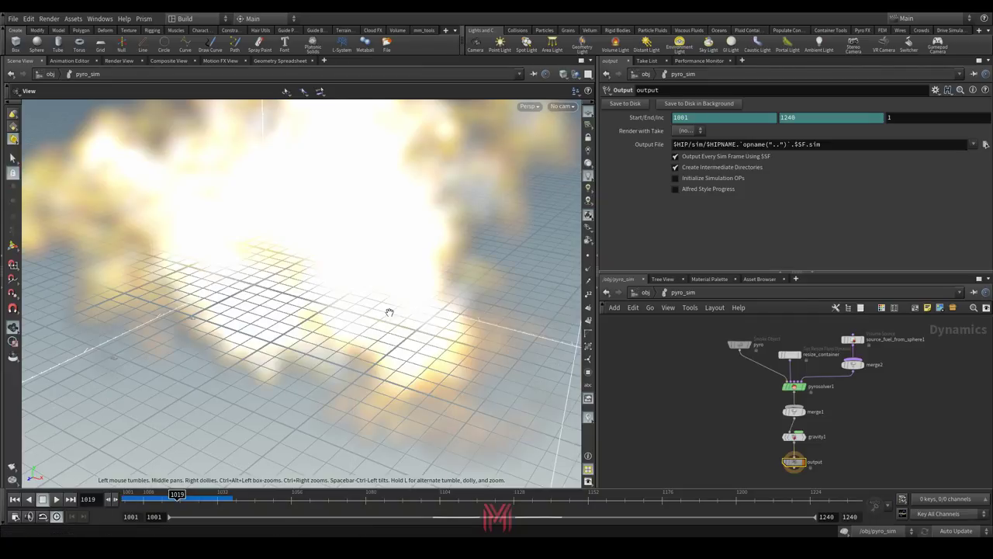
# Step: Scrub the simulation to frame 1032 and examine the explosion from several angles
pyautogui.scroll(-5, 388, 310)
pyautogui.moveTo(383, 239); pyautogui.dragTo(335, 328)
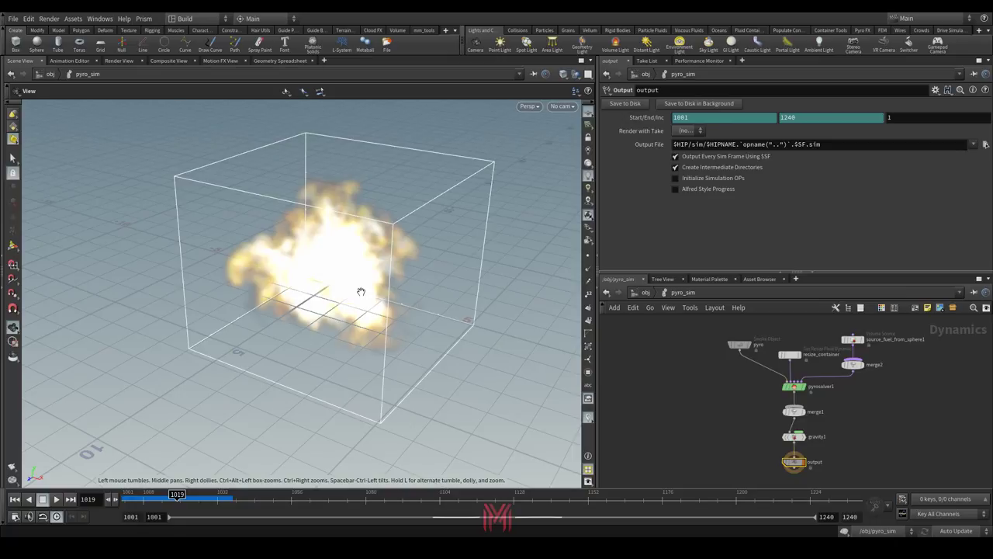
pyautogui.moveTo(177, 497); pyautogui.dragTo(224, 500)
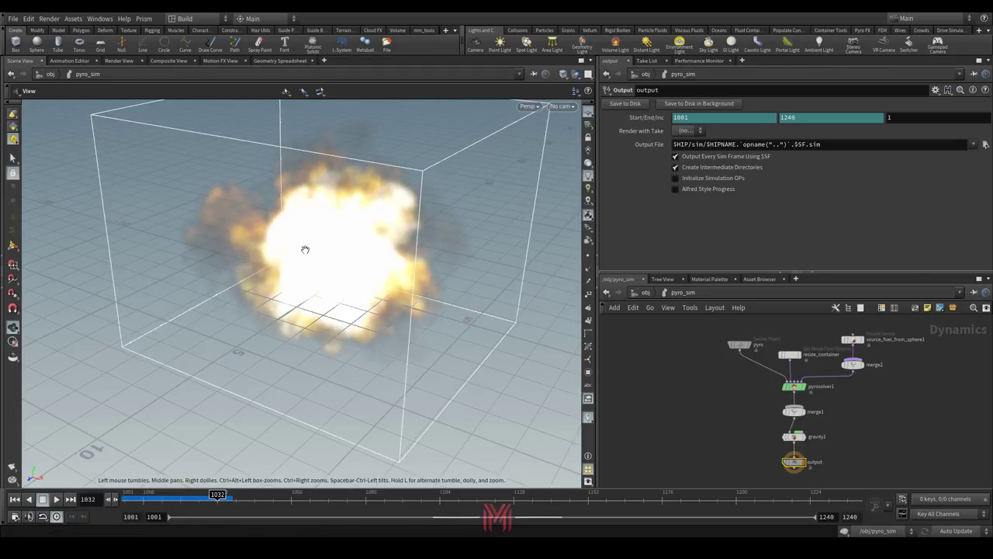
pyautogui.moveTo(266, 231); pyautogui.dragTo(290, 300)
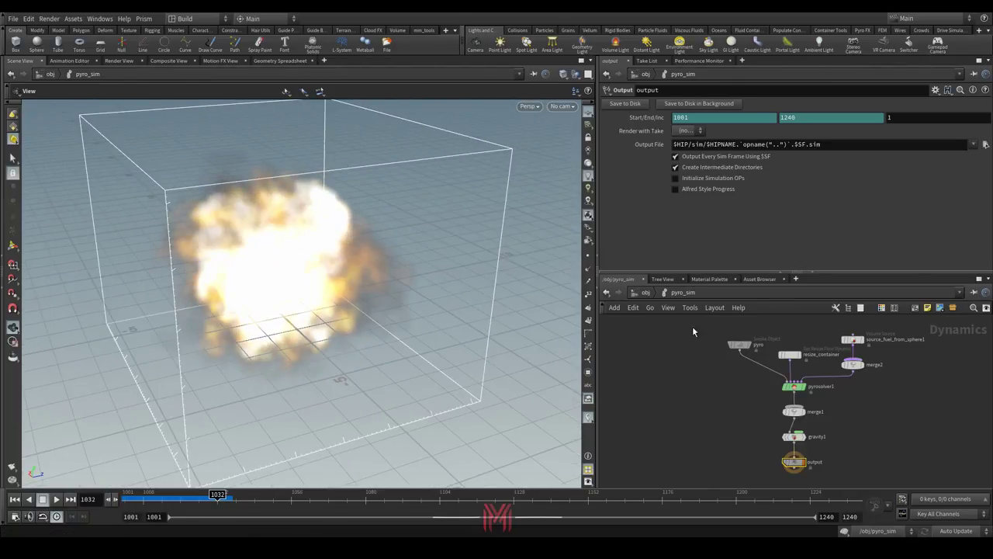
# Step: Create a new Geometry object at the object level and go inside it
pyautogui.click(646, 292)
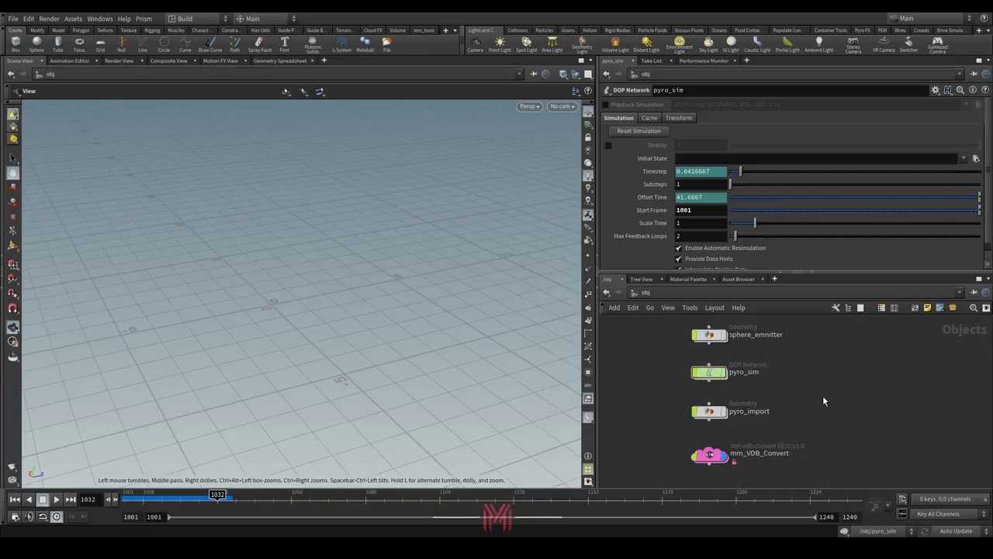
pyautogui.moveTo(814, 401); pyautogui.dragTo(741, 385, button='middle')
pyautogui.press('Tab')
pyautogui.write('geo')
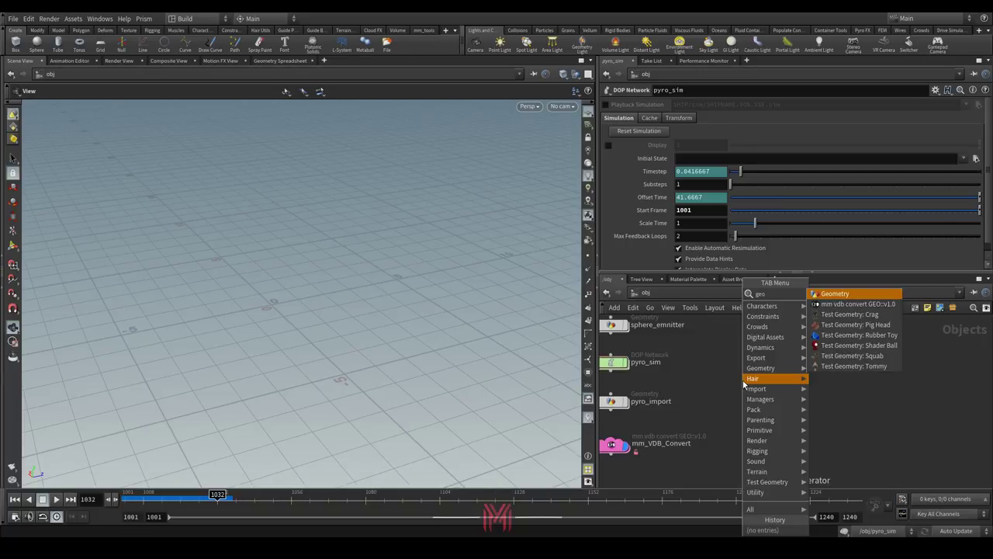
pyautogui.press('Return')
pyautogui.click(744, 385)
pyautogui.press('Return')
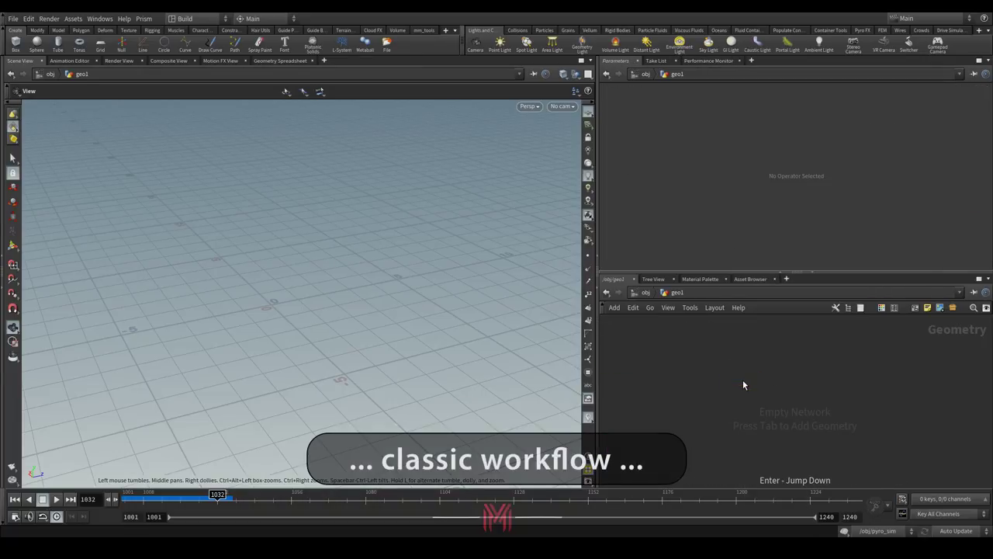
# Step: Add a Dop I/O node to the empty geometry network
pyautogui.press('Tab')
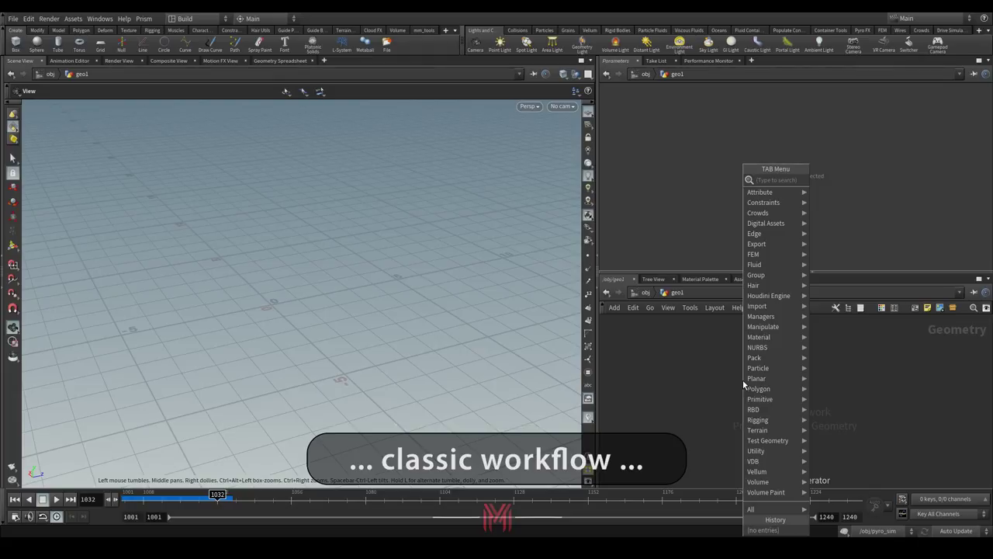
pyautogui.write('dop')
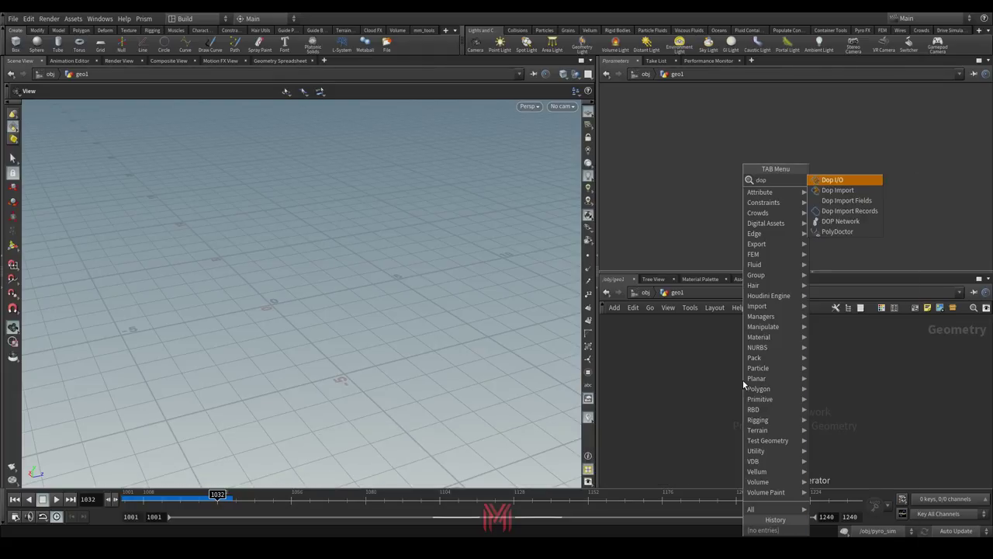
pyautogui.press('Return')
pyautogui.click(743, 385)
# Step: Add a Convert VDB node wired beneath the Dop I/O node and make it the displayed node
pyautogui.press('Tab')
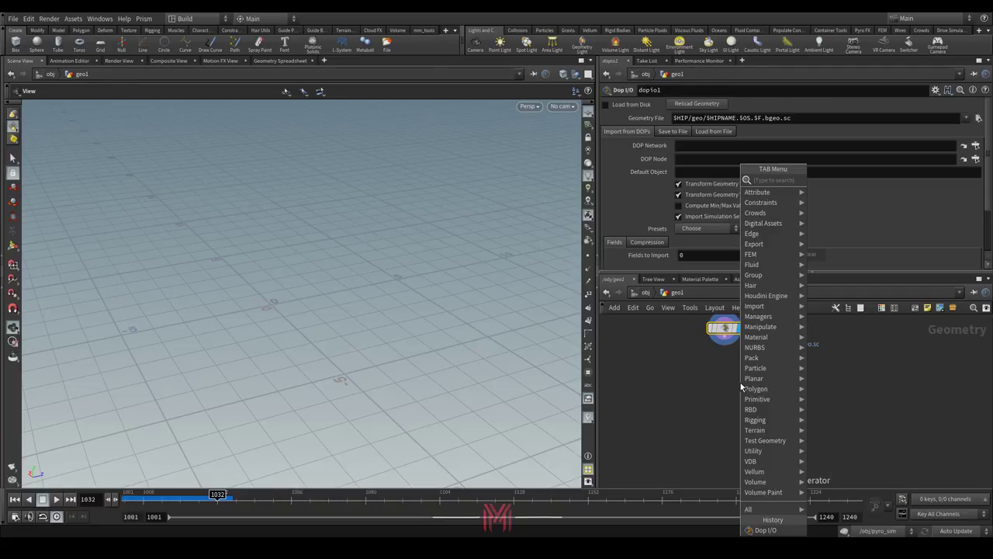
pyautogui.write('vdb con')
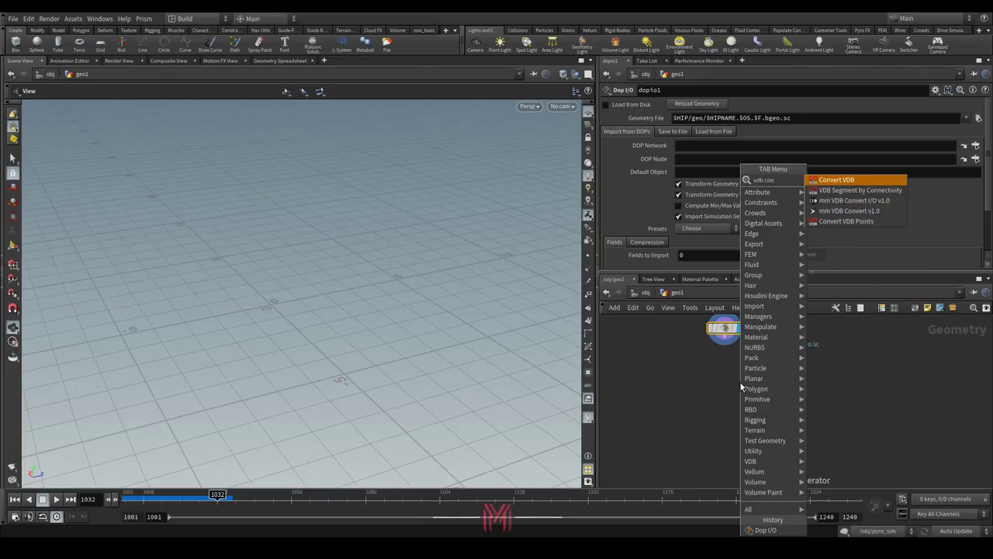
pyautogui.press('Return')
pyautogui.click(740, 382)
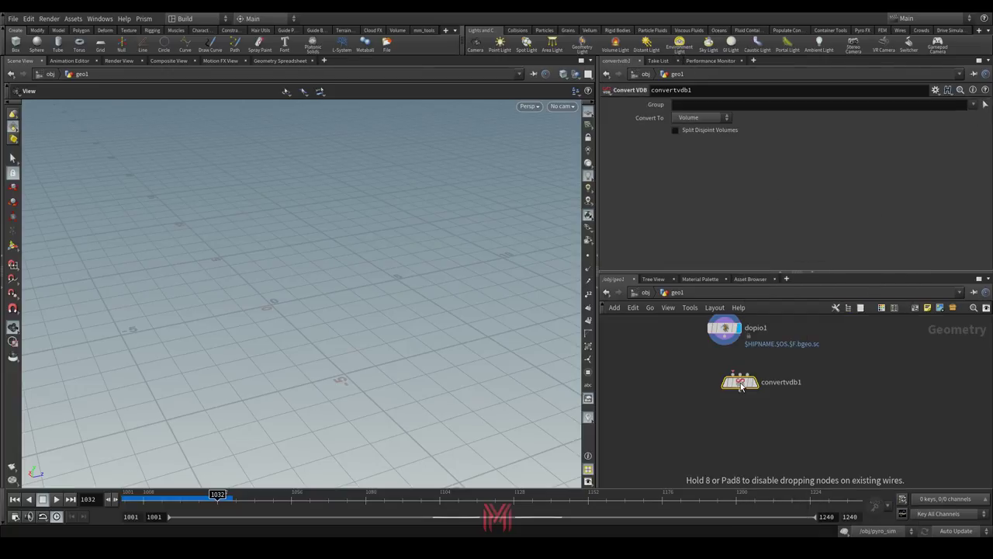
pyautogui.click(725, 336)
pyautogui.click(733, 374)
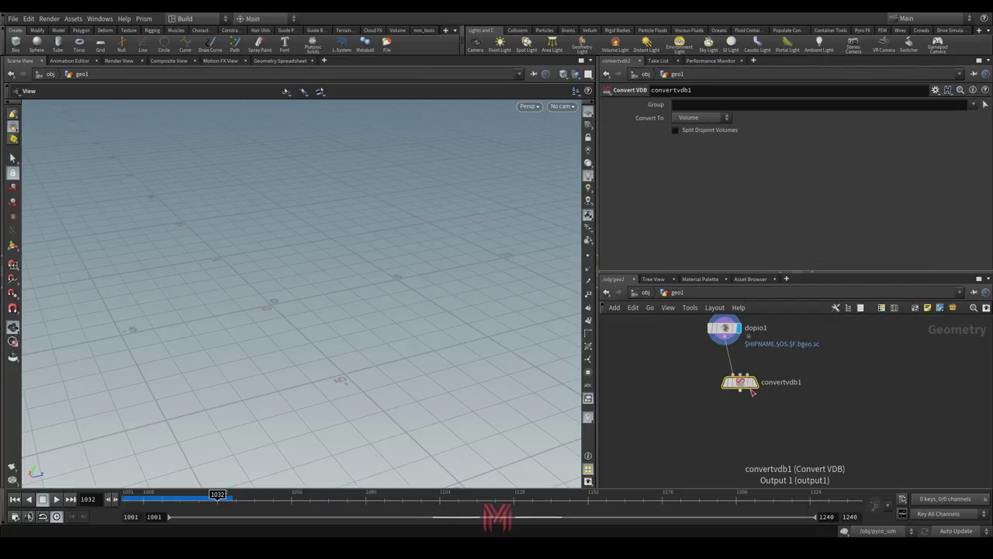
pyautogui.moveTo(745, 390); pyautogui.dragTo(725, 370)
pyautogui.click(732, 362)
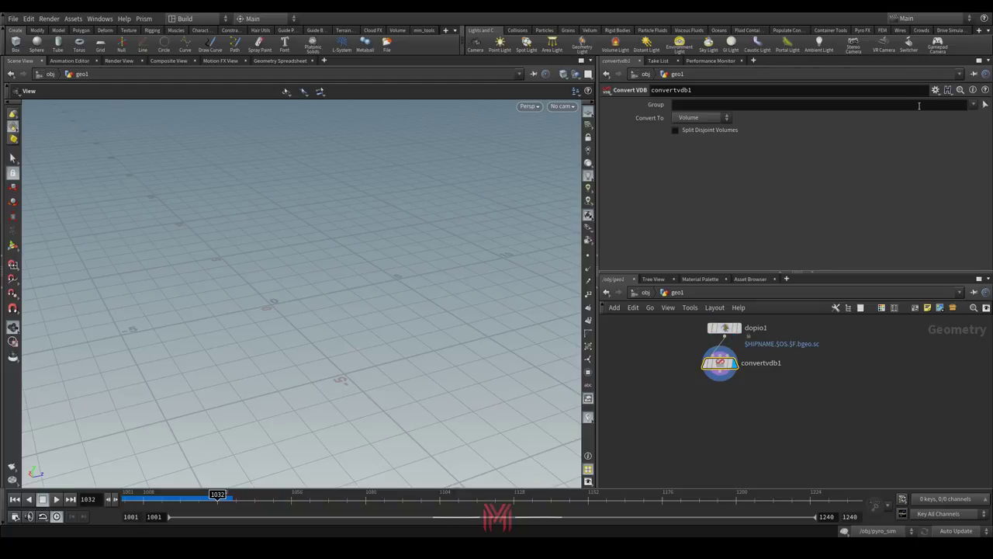
# Step: Set the Convert VDB node to convert to VDB
pyautogui.click(695, 118)
pyautogui.click(694, 130)
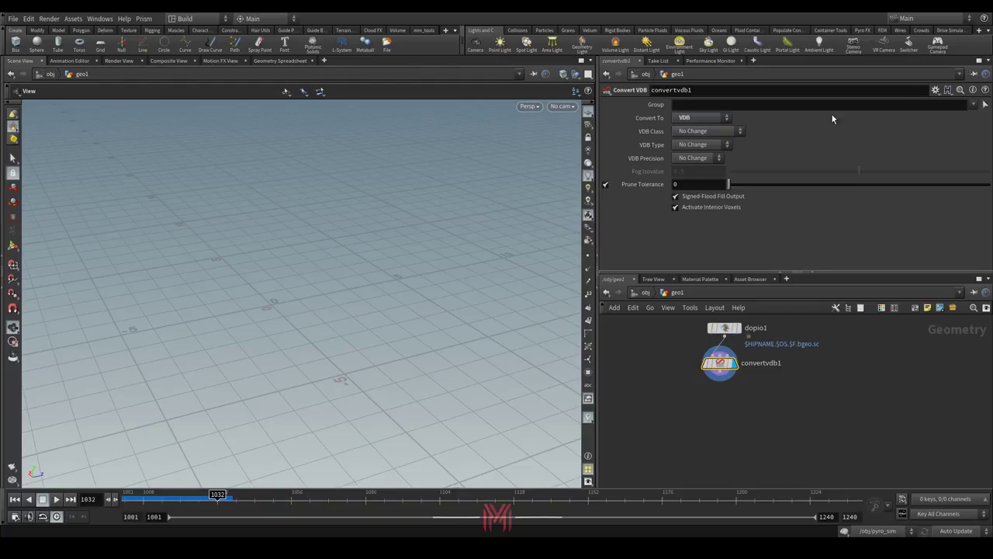
pyautogui.click(953, 105)
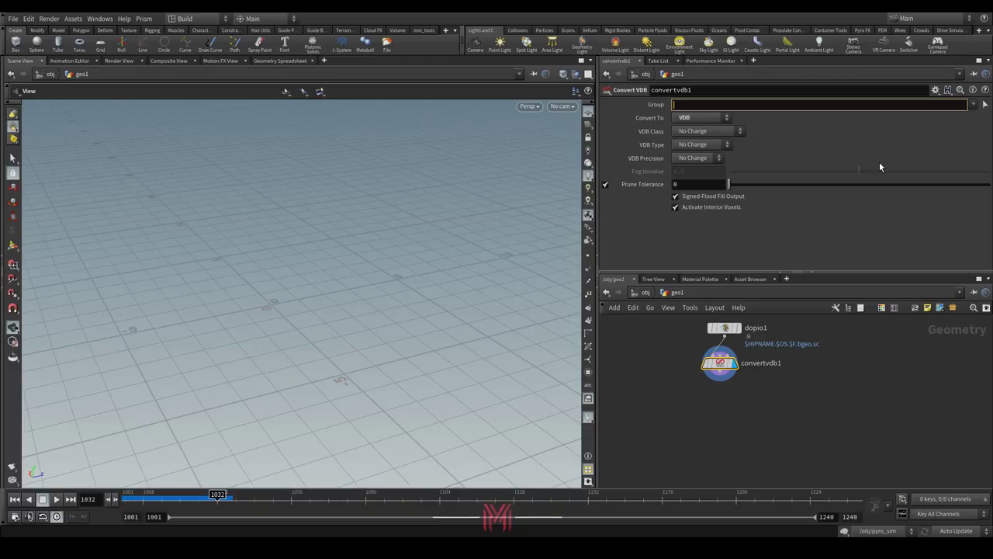
# Step: Add a File Cache node below the Convert VDB node and wire the Convert VDB output into it
pyautogui.moveTo(780, 432); pyautogui.dragTo(791, 412, button='middle')
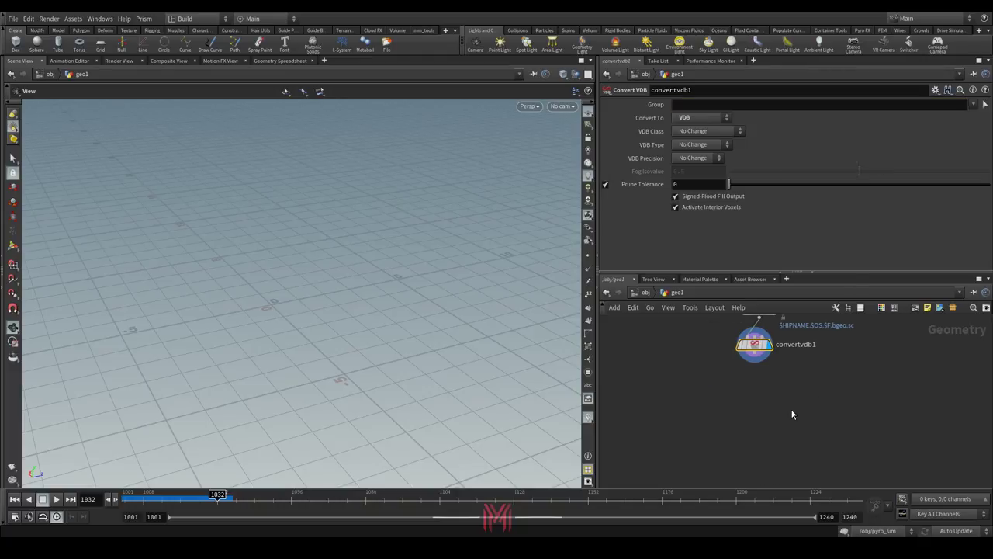
pyautogui.press('Tab')
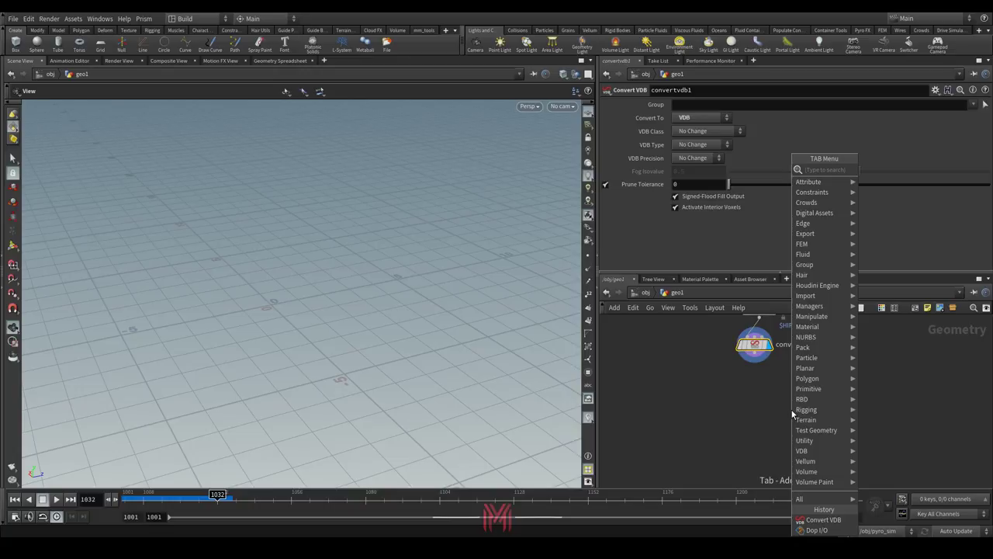
pyautogui.write('fileca')
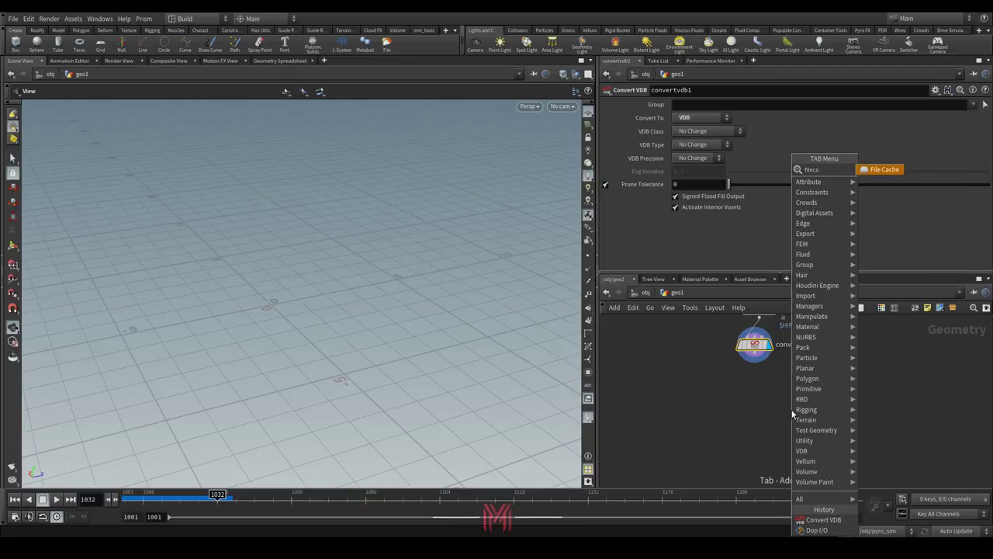
pyautogui.press('Return')
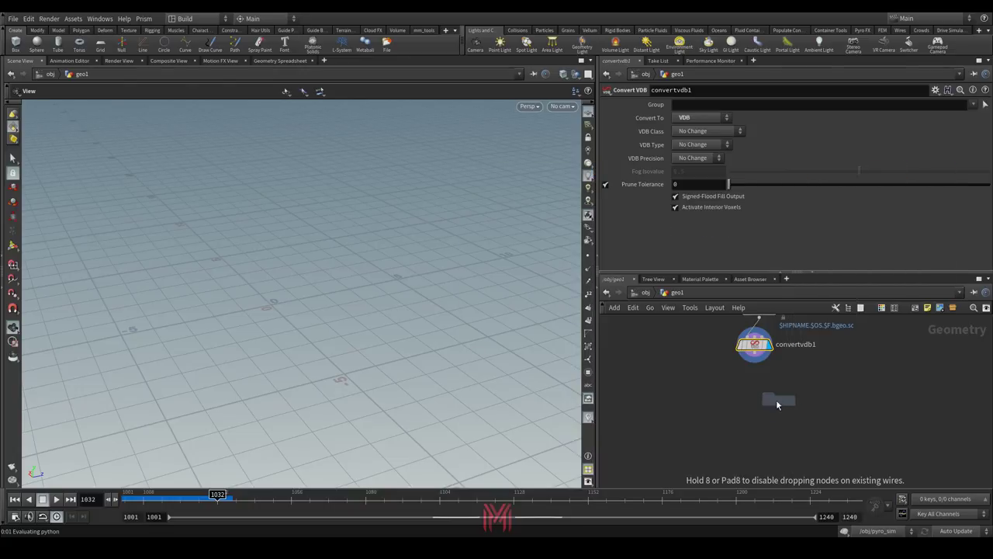
pyautogui.click(762, 412)
pyautogui.moveTo(758, 378); pyautogui.dragTo(755, 416)
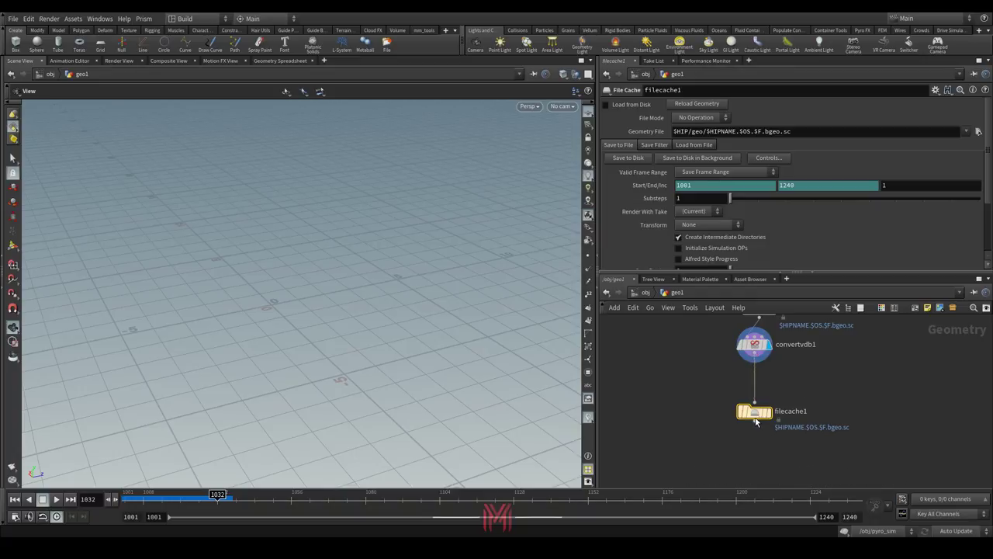
# Step: Make the File Cache node the displayed node of the network
pyautogui.click(768, 411)
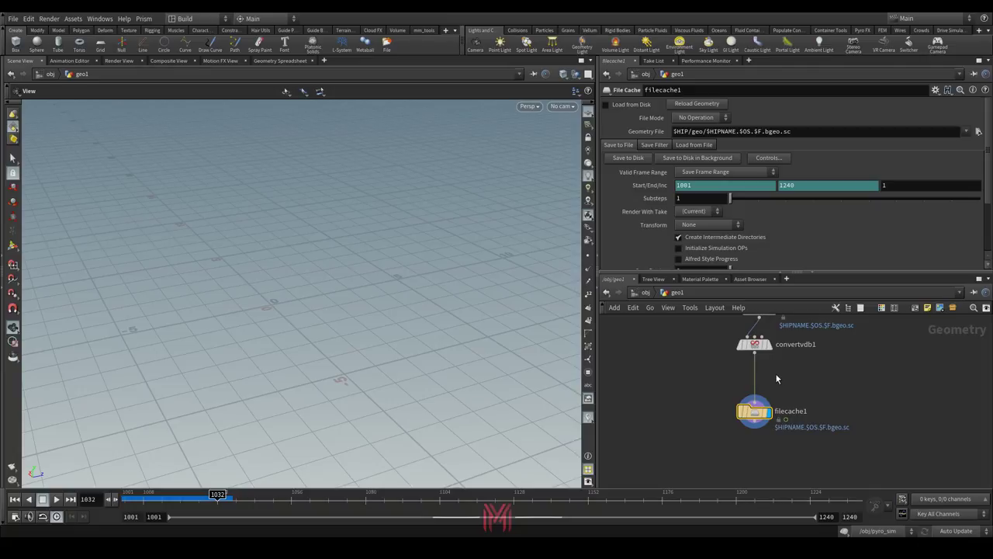
pyautogui.moveTo(883, 363); pyautogui.dragTo(863, 378, button='middle')
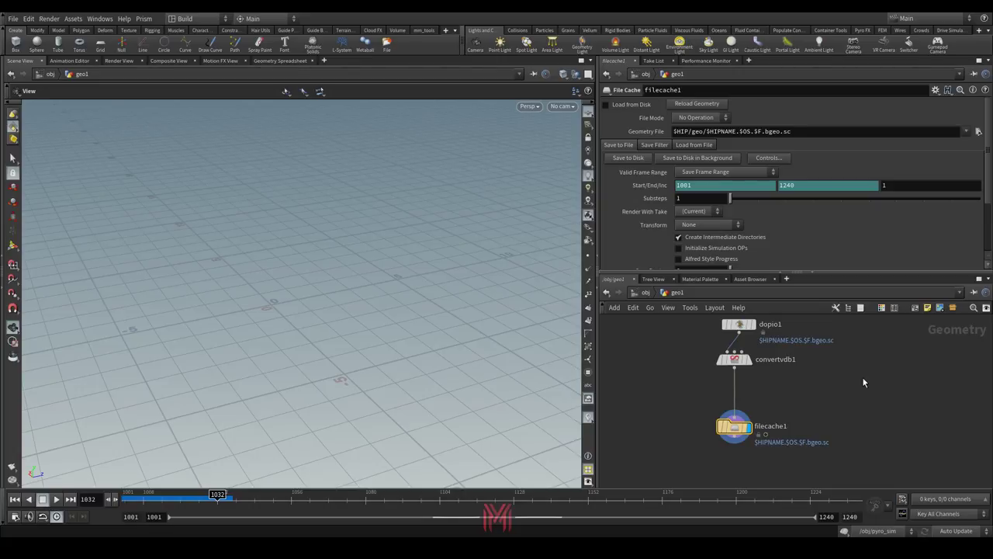
pyautogui.moveTo(824, 395); pyautogui.dragTo(821, 410, button='middle')
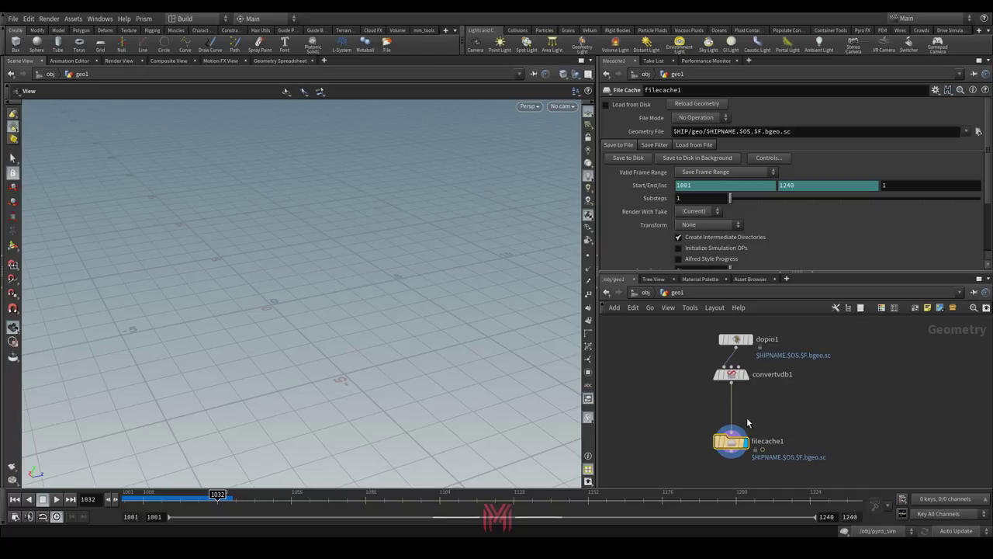
pyautogui.moveTo(776, 417); pyautogui.dragTo(785, 418, button='middle')
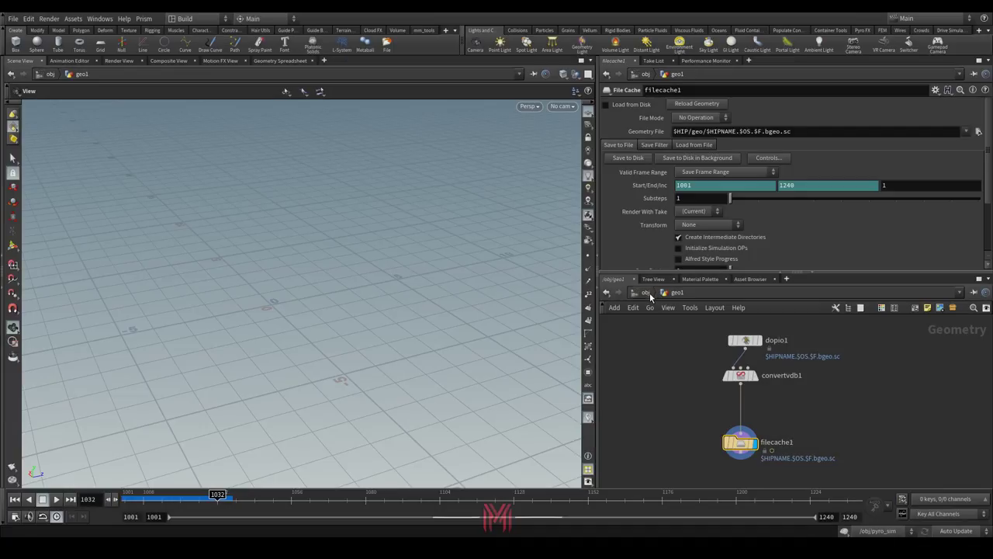
# Step: Return to the object level, delete the geo1 object and save the scene
pyautogui.click(646, 293)
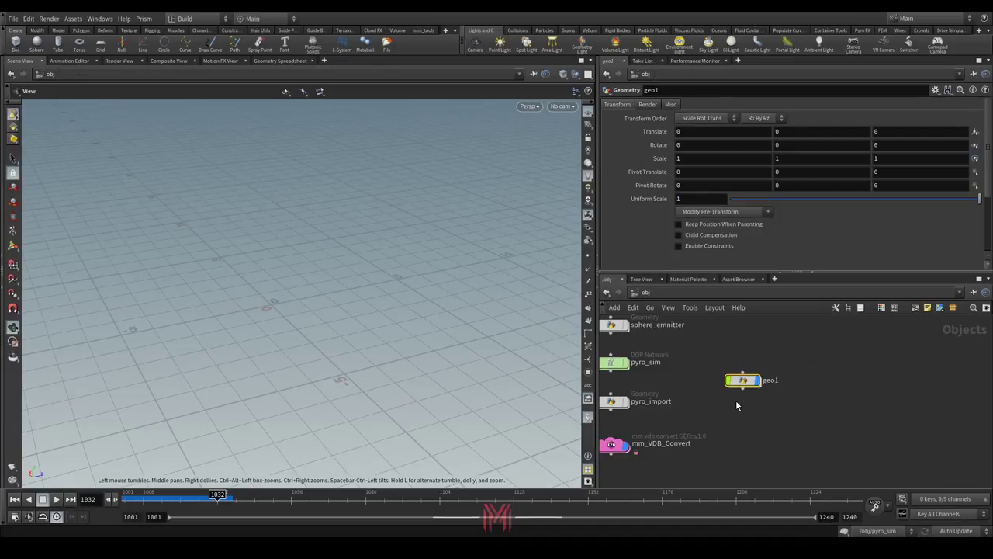
pyautogui.moveTo(822, 412); pyautogui.dragTo(759, 356)
pyautogui.press('Delete')
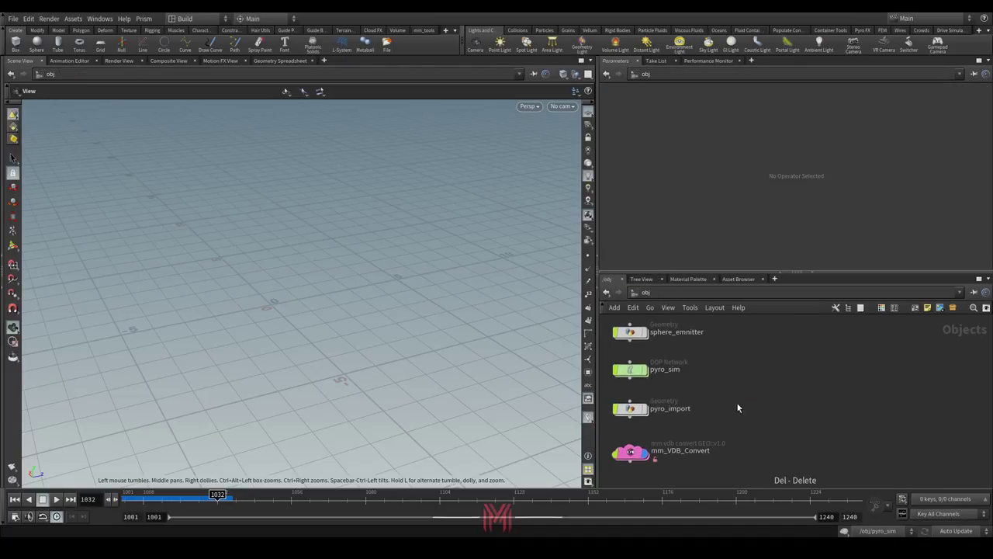
pyautogui.hotkey('ctrl', 's')
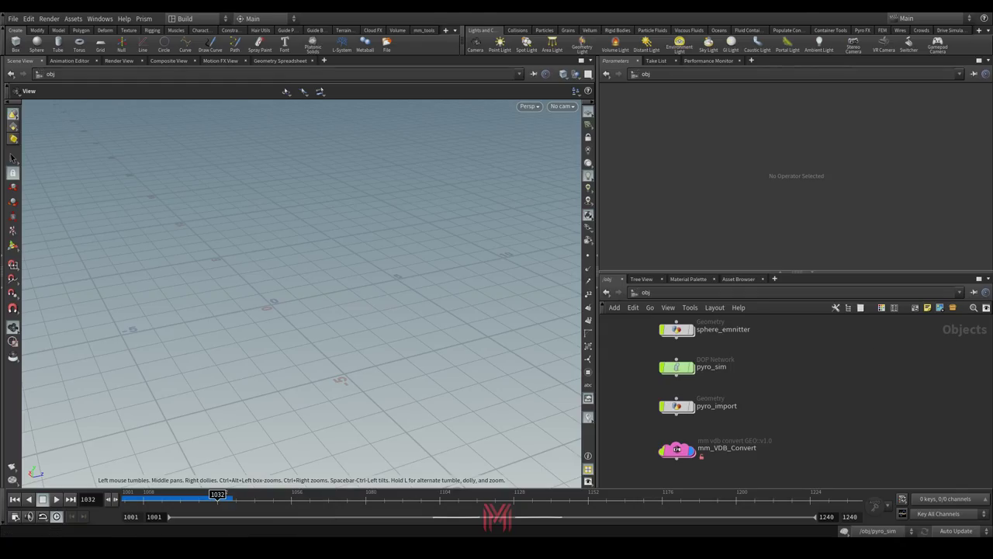
# Step: Switch to the Photos viewer, examine the node network diagrams in vdbc_001.jpg and vdbc_002.jpg, and close both images
pyautogui.hotkey('alt', 'Tab')
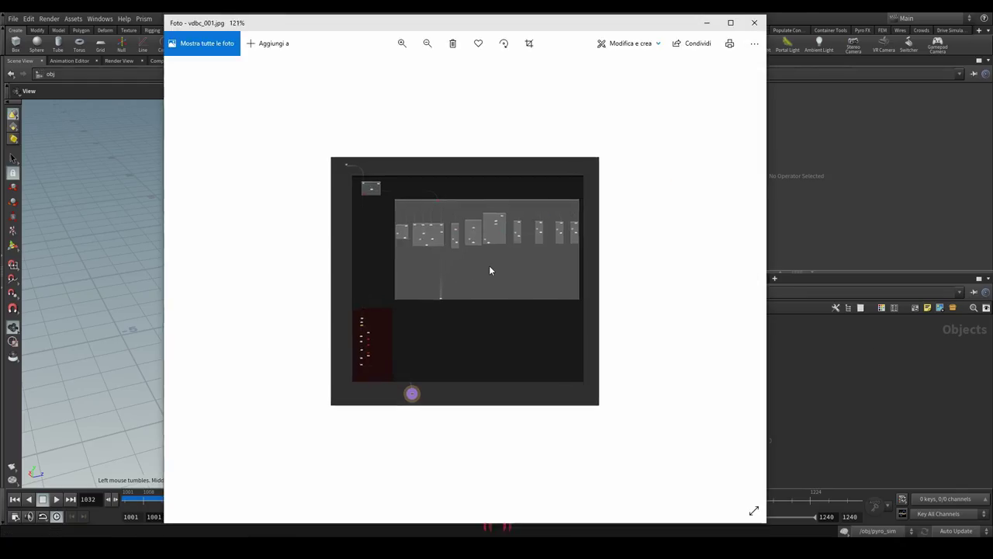
pyautogui.scroll(3, 489, 266)
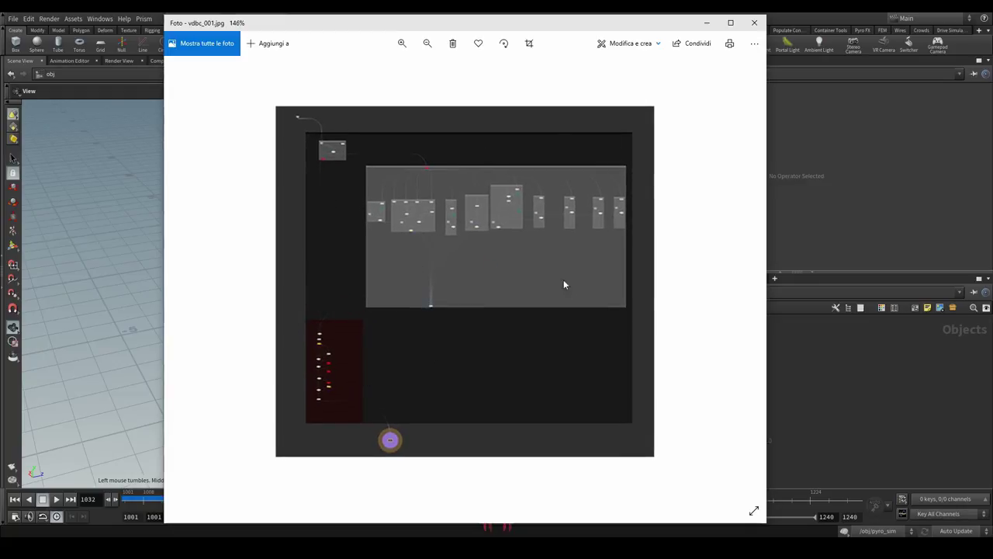
pyautogui.scroll(-2, 457, 294)
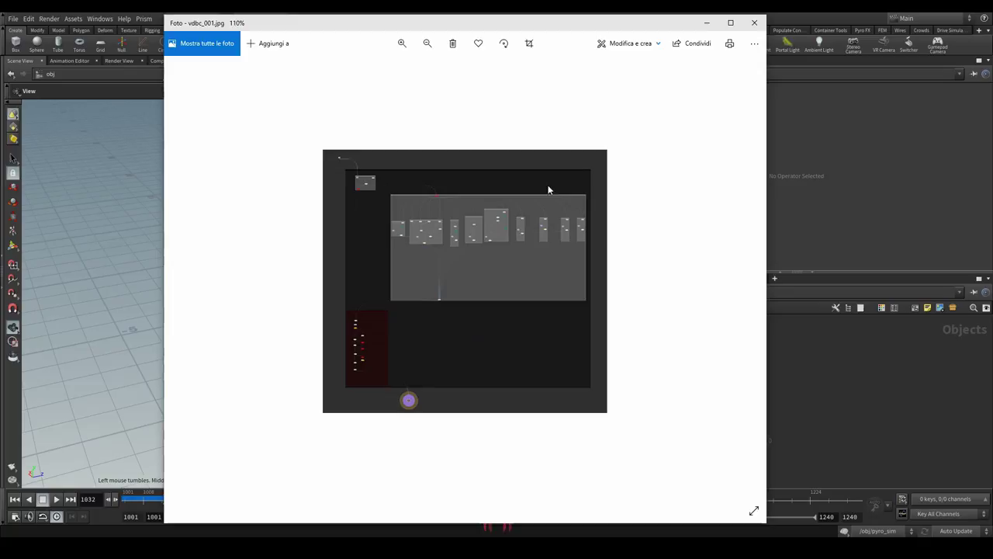
pyautogui.click(755, 22)
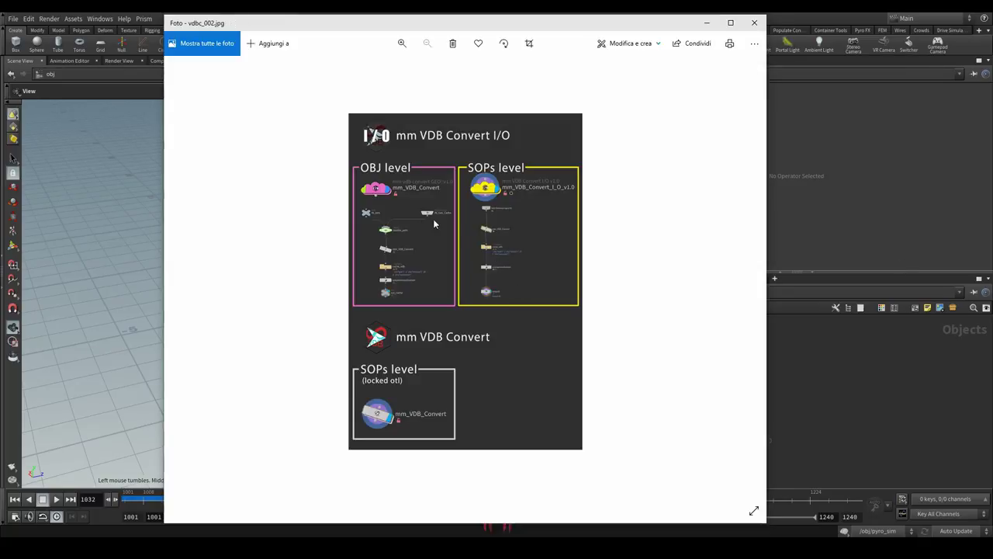
pyautogui.scroll(2, 433, 224)
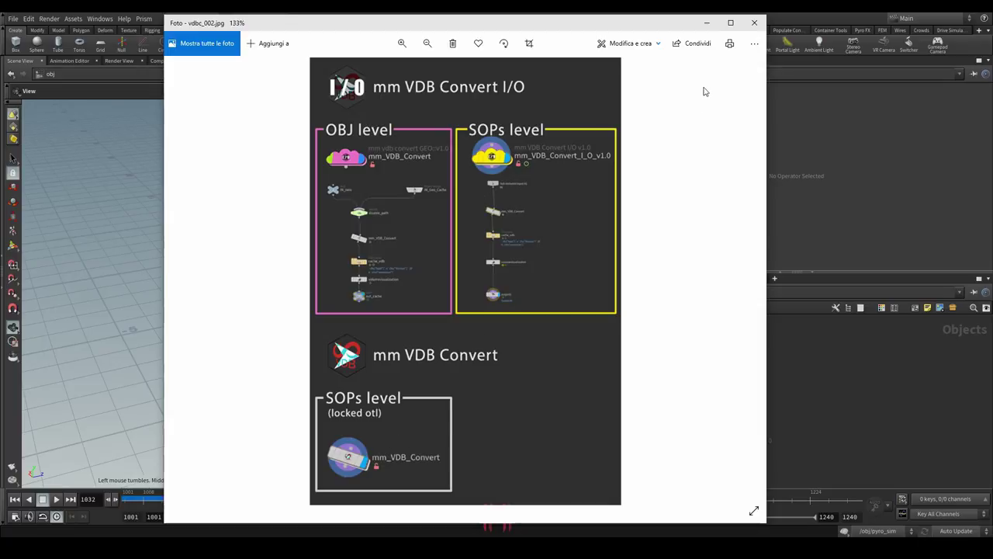
pyautogui.click(756, 25)
# Step: Turn on the display of the pyro_import geometry object
pyautogui.scroll(5, 785, 388)
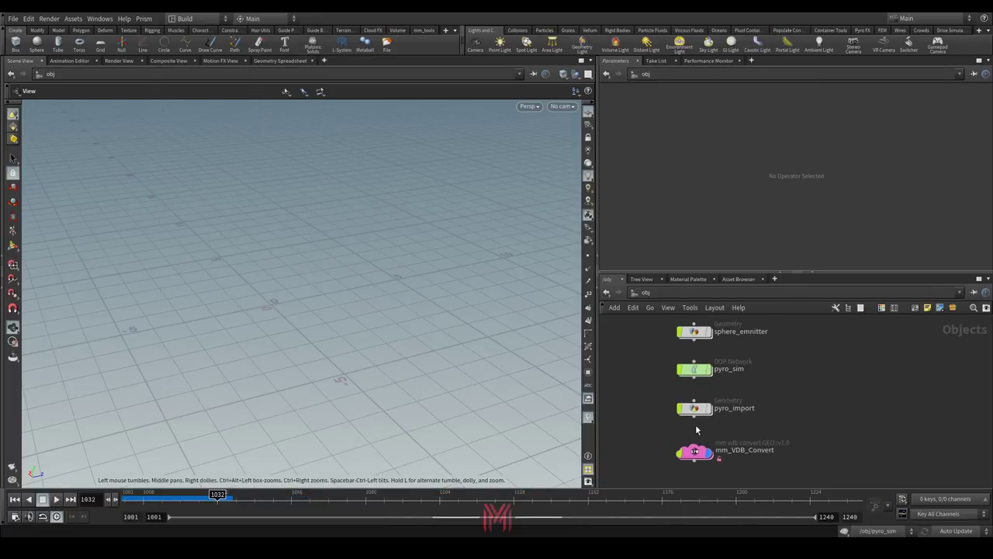
pyautogui.click(715, 413)
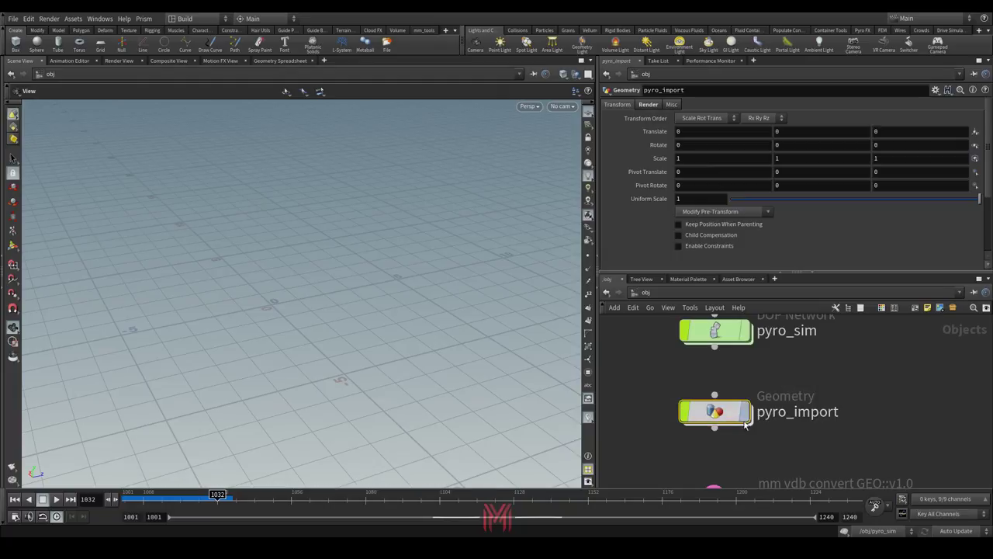
pyautogui.click(741, 415)
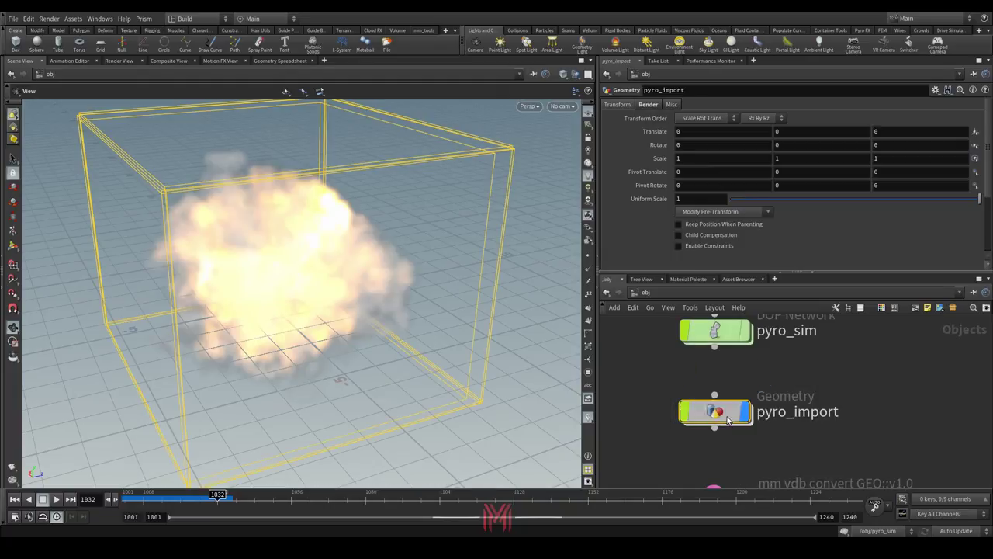
# Step: Enter the pyro_import network, display the import_pyrofields Dop I/O node and examine its list of fields to import
pyautogui.doubleClick(727, 420)
pyautogui.moveTo(798, 354); pyautogui.dragTo(756, 406, button='middle')
pyautogui.click(765, 389)
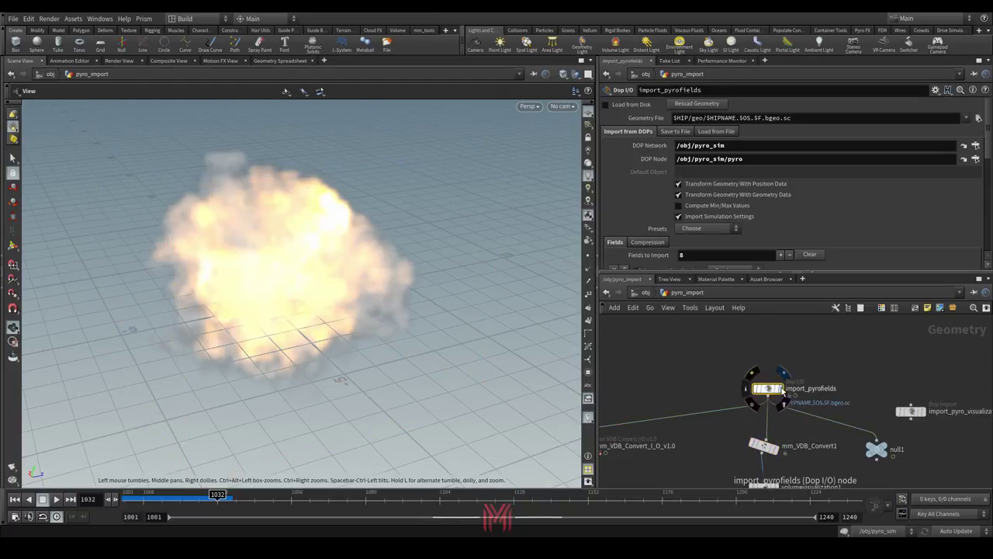
pyautogui.click(780, 390)
pyautogui.scroll(-8, 743, 125)
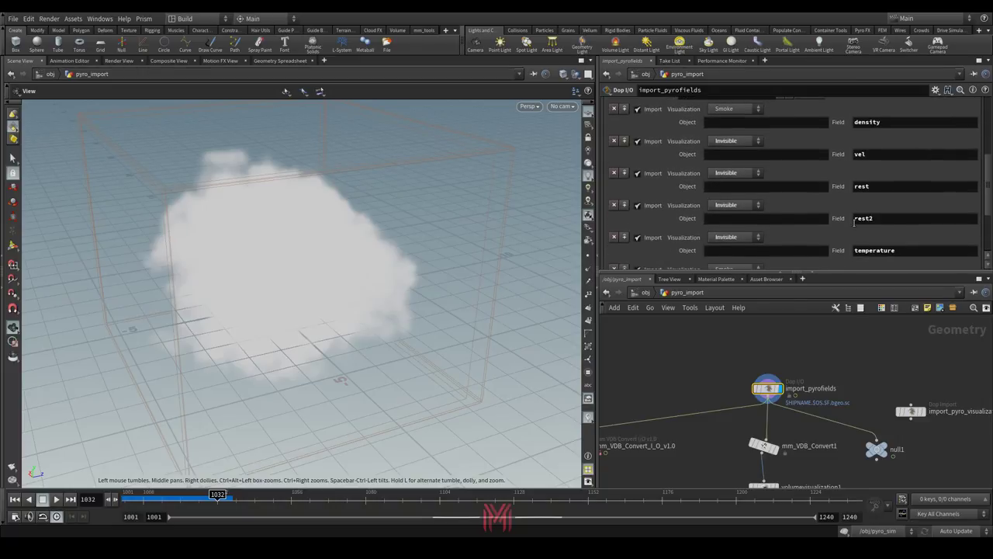
pyautogui.scroll(-3, 854, 221)
pyautogui.scroll(5, 852, 225)
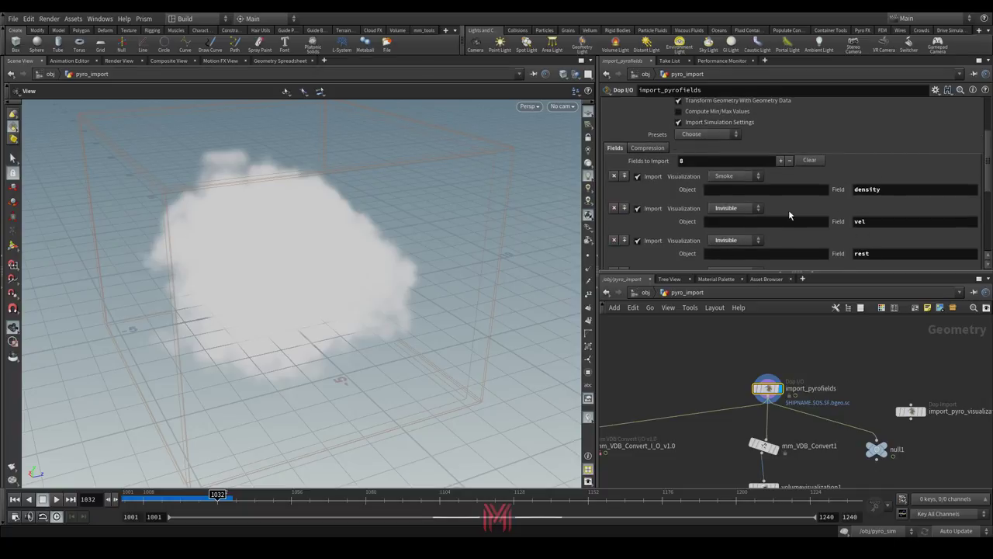
pyautogui.scroll(4, 786, 215)
# Step: Display the mm_VDB_Convert1 node and examine its VDB field, V-Ray, custom field, rescale and volume resample options
pyautogui.moveTo(777, 472); pyautogui.dragTo(758, 405, button='middle')
pyautogui.scroll(3, 758, 405)
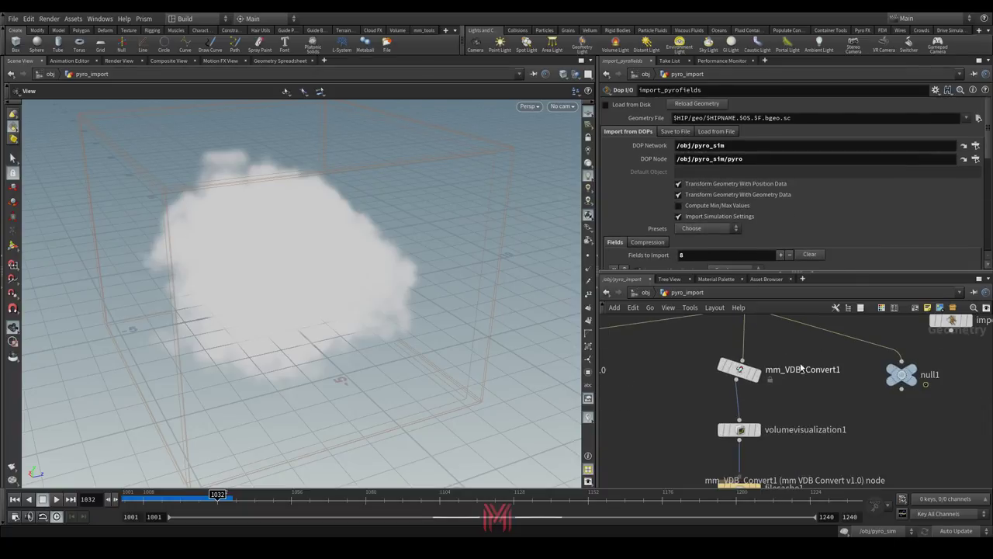
pyautogui.click(765, 386)
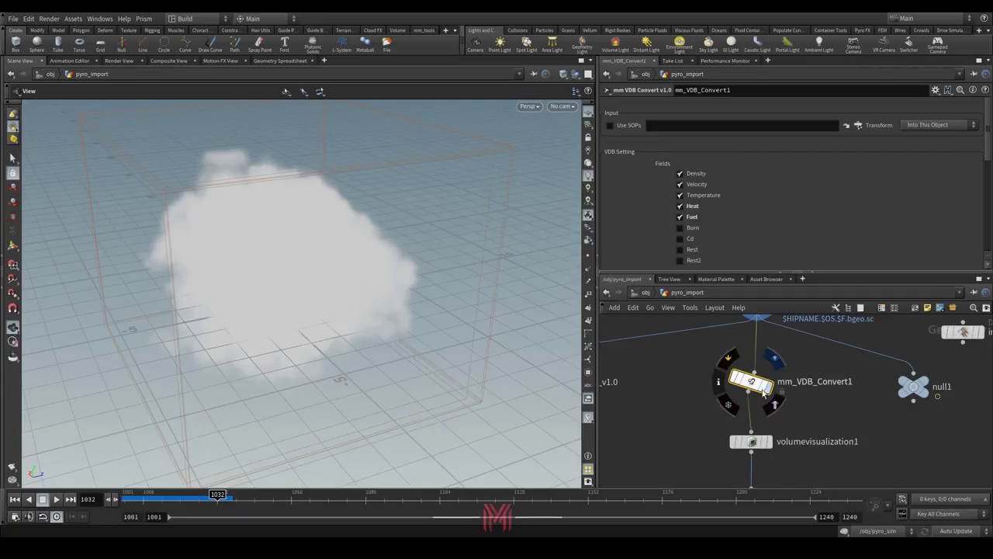
pyautogui.click(776, 393)
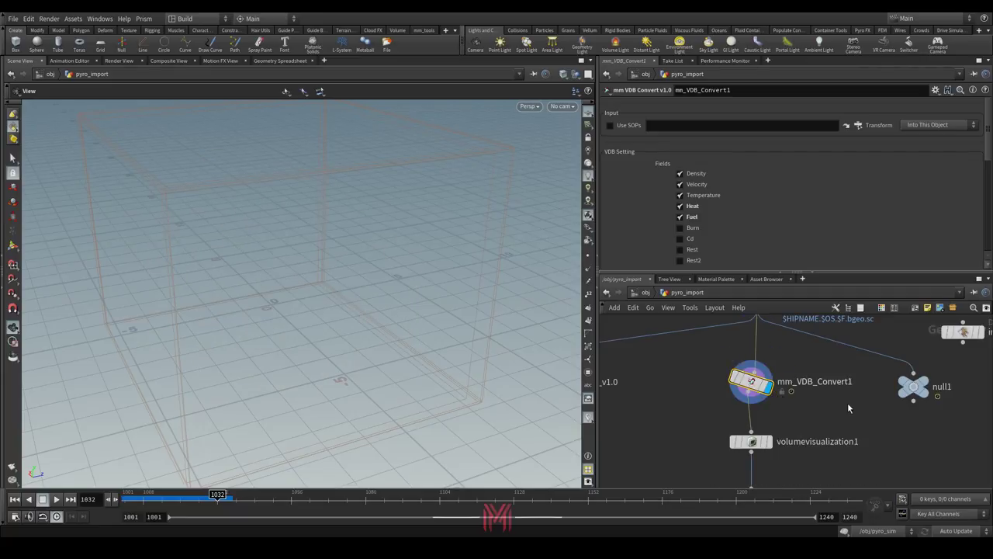
pyautogui.click(812, 276)
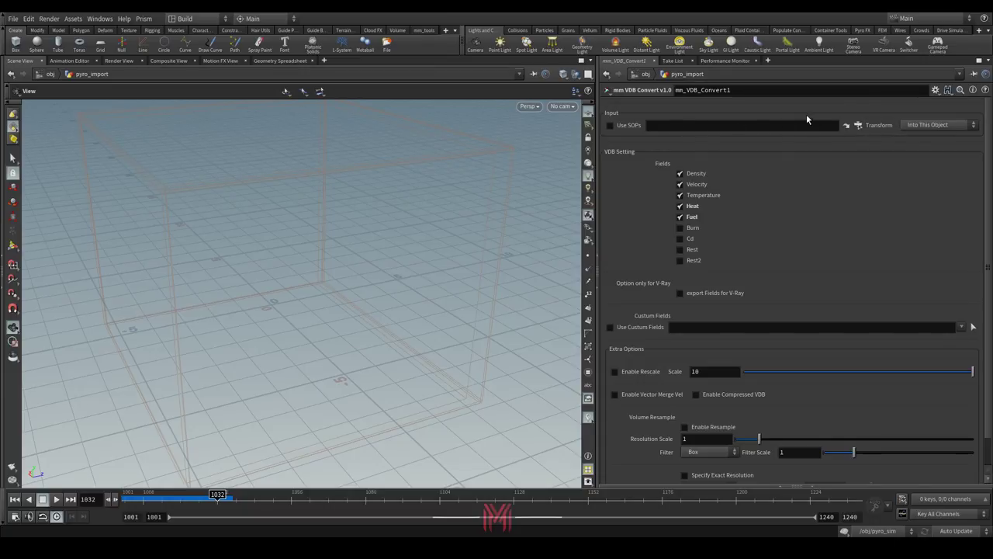
pyautogui.scroll(-1, 731, 175)
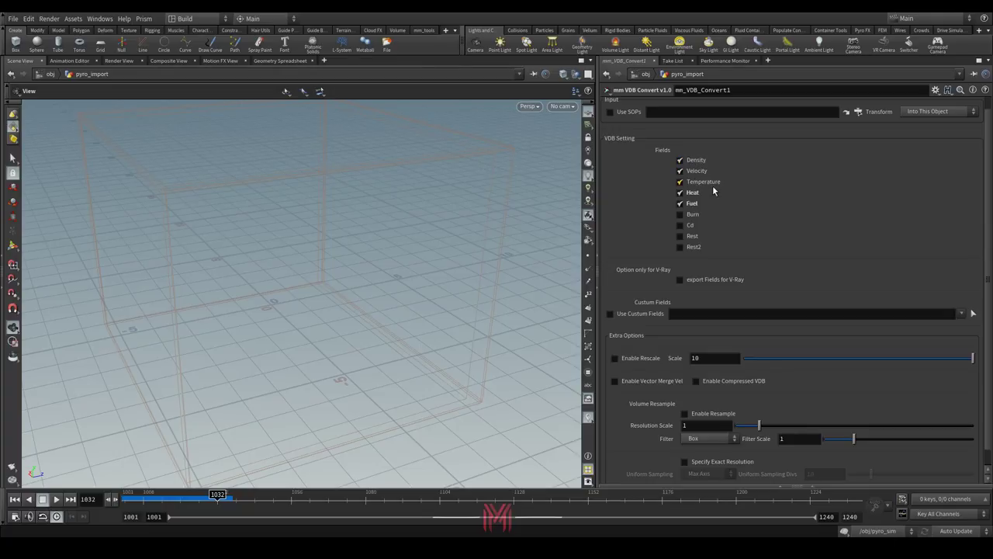
pyautogui.scroll(-1, 809, 180)
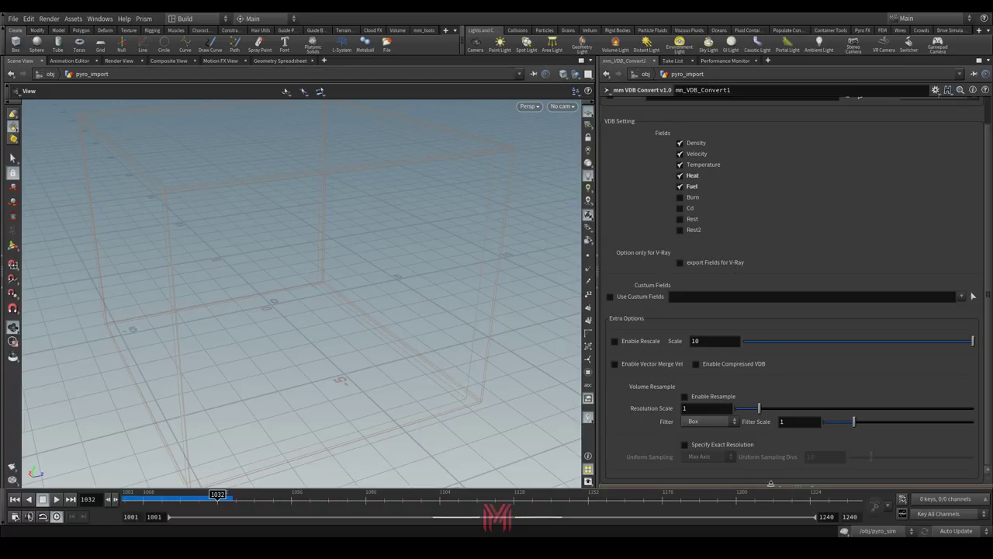
pyautogui.click(779, 486)
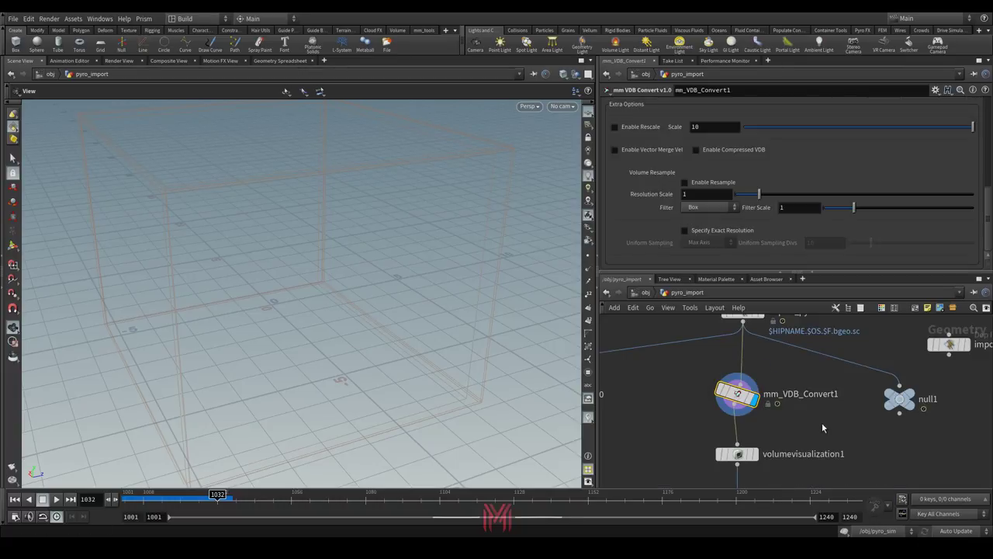
# Step: Add a Volume Mix node beside null1 in the pyro_import network
pyautogui.moveTo(822, 423); pyautogui.dragTo(707, 378, button='middle')
pyautogui.moveTo(763, 393); pyautogui.dragTo(725, 414, button='middle')
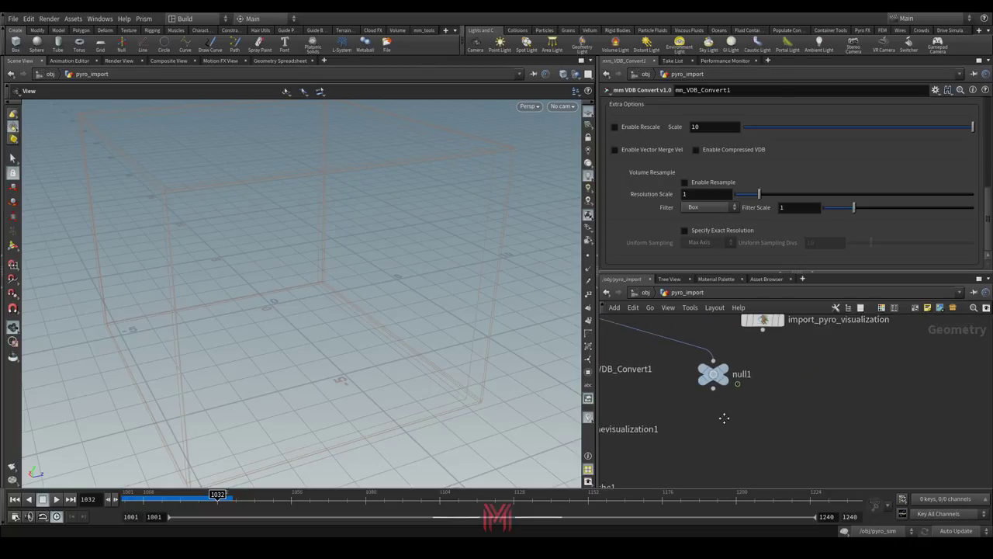
pyautogui.press('Tab')
pyautogui.write('volume mi')
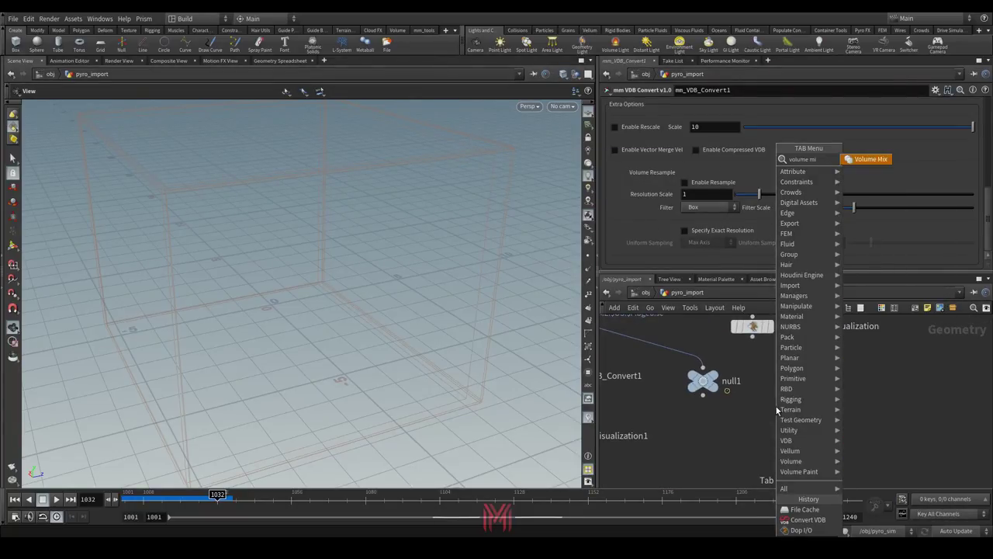
pyautogui.press('Return')
pyautogui.click(776, 405)
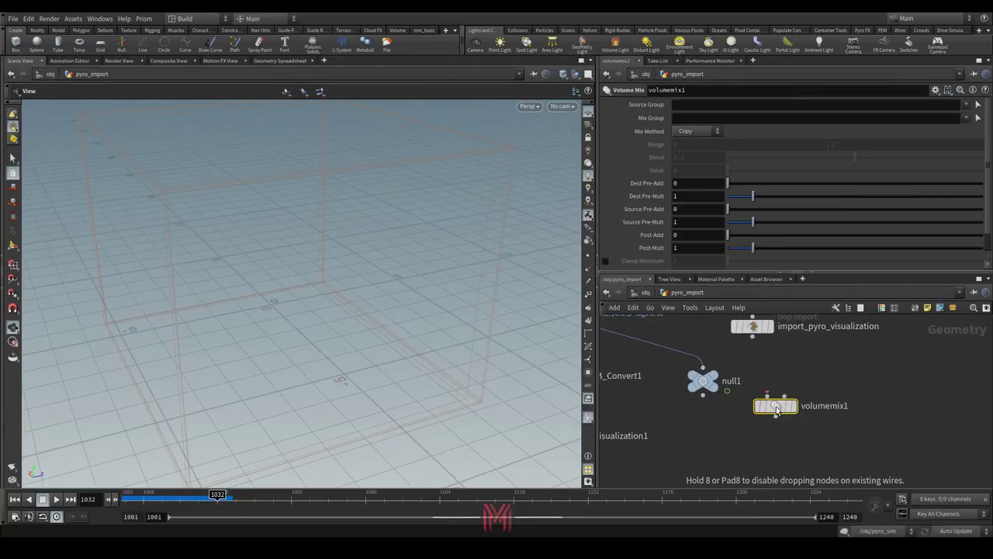
# Step: Wire import_pyrofields into the first input of the Volume Mix node and make import_pyrofields the displayed node
pyautogui.click(766, 395)
pyautogui.moveTo(721, 394); pyautogui.dragTo(810, 442, button='middle')
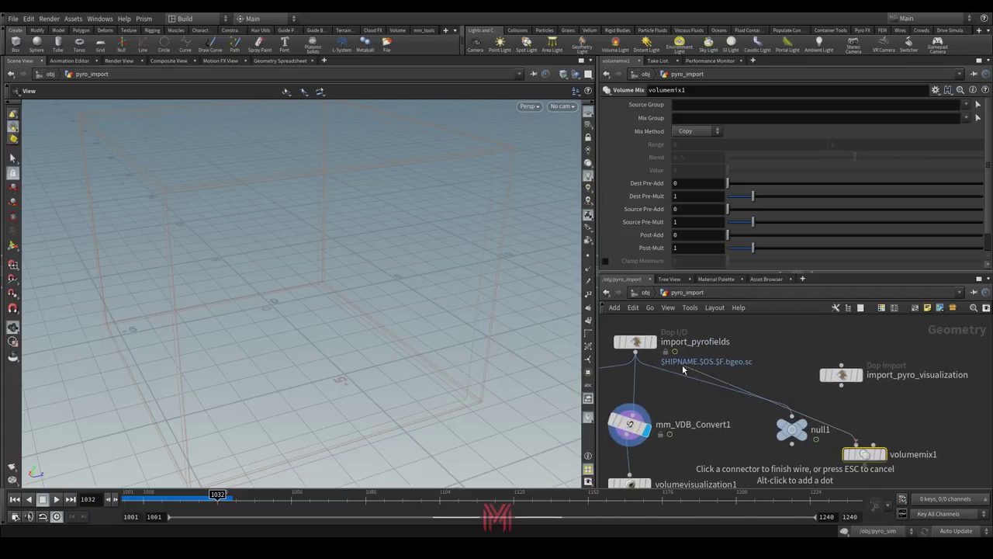
pyautogui.click(636, 354)
pyautogui.moveTo(736, 350); pyautogui.dragTo(767, 368, button='middle')
pyautogui.click(665, 360)
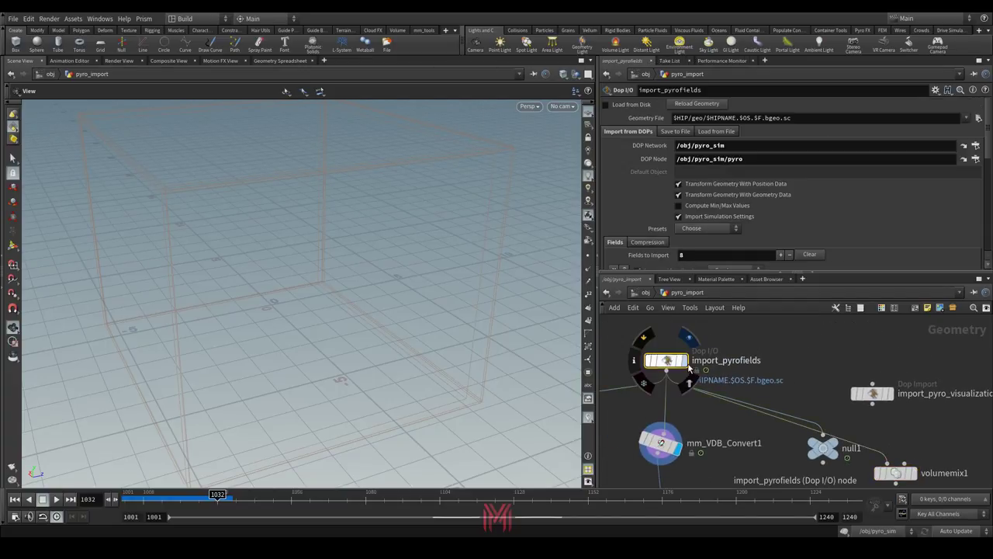
pyautogui.click(686, 361)
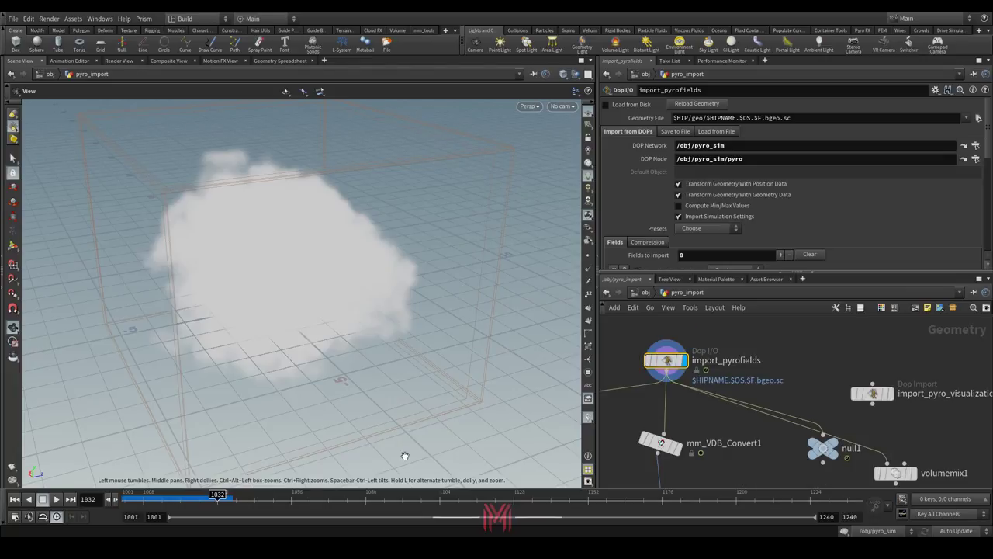
# Step: Insert a Volume Visualization node between import_pyrofields and the Volume Mix node, display it and review its smoke settings
pyautogui.moveTo(946, 456); pyautogui.dragTo(881, 349, button='middle')
pyautogui.moveTo(838, 371); pyautogui.dragTo(917, 409)
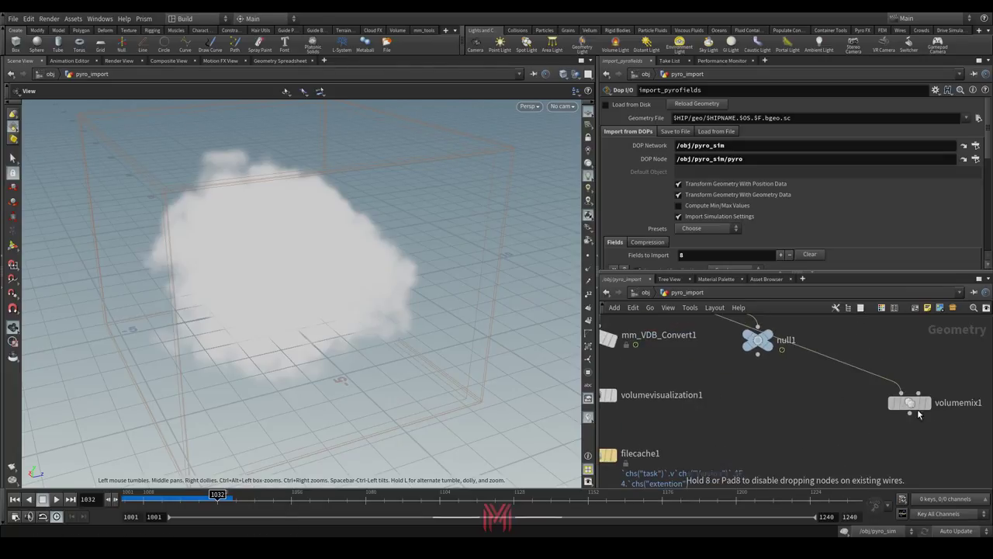
pyautogui.moveTo(633, 419); pyautogui.dragTo(714, 420, button='middle')
pyautogui.keyDown('alt'); pyautogui.moveTo(678, 400); pyautogui.dragTo(936, 361); pyautogui.keyUp('alt')
pyautogui.moveTo(922, 448); pyautogui.dragTo(806, 486, button='middle')
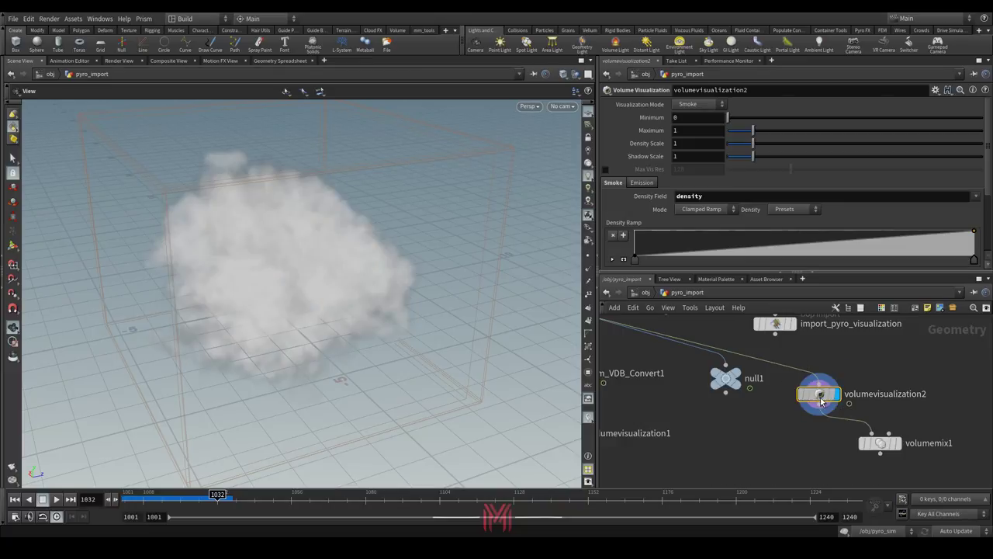
pyautogui.scroll(-2, 726, 255)
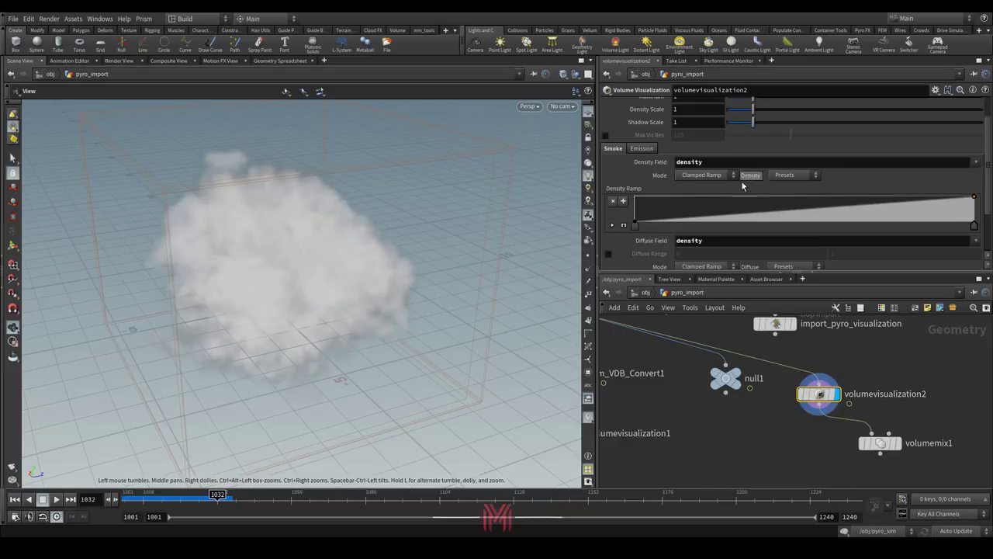
pyautogui.scroll(2, 745, 229)
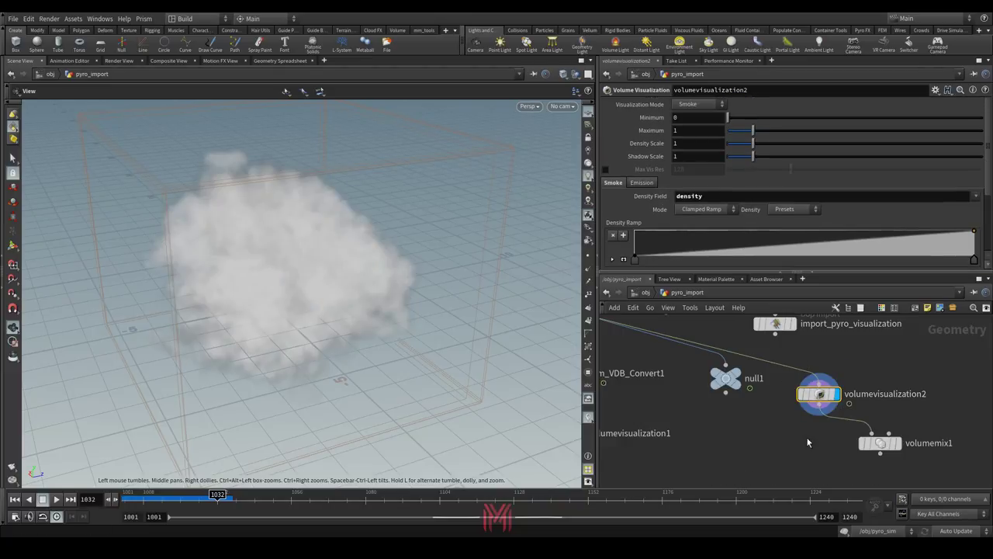
# Step: Place the Volume Visualization node directly above the Volume Mix node and inspect the smoke from several angles
pyautogui.moveTo(818, 395); pyautogui.dragTo(888, 390)
pyautogui.moveTo(219, 263); pyautogui.dragTo(259, 261)
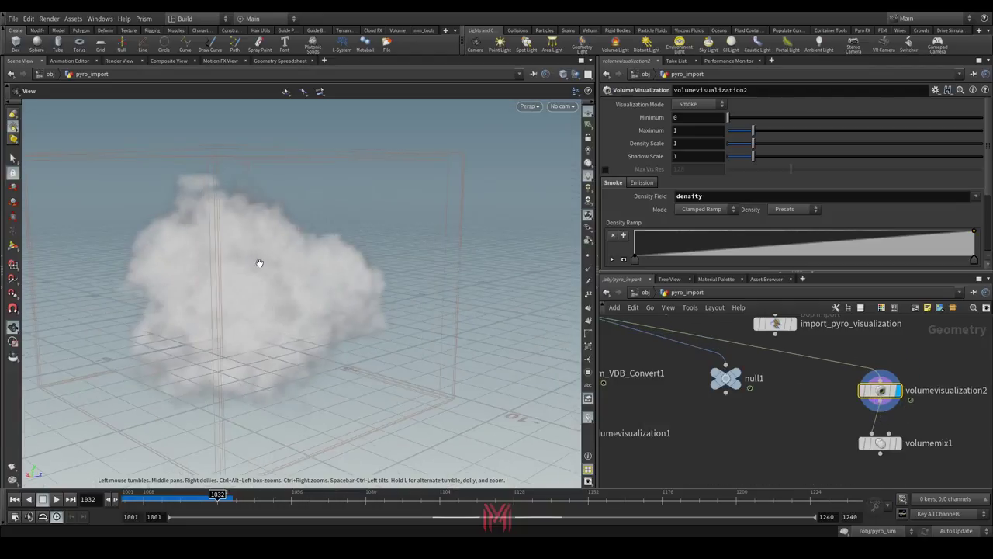
pyautogui.moveTo(240, 276); pyautogui.dragTo(341, 275, button='right')
pyautogui.moveTo(341, 275); pyautogui.dragTo(396, 282, button='middle')
pyautogui.moveTo(396, 281); pyautogui.dragTo(324, 244)
# Step: Display the Volume Mix node, set its Post-Mult to 10 and inspect the smoke's density around the cloud
pyautogui.moveTo(842, 436); pyautogui.dragTo(730, 397, button='middle')
pyautogui.click(770, 406)
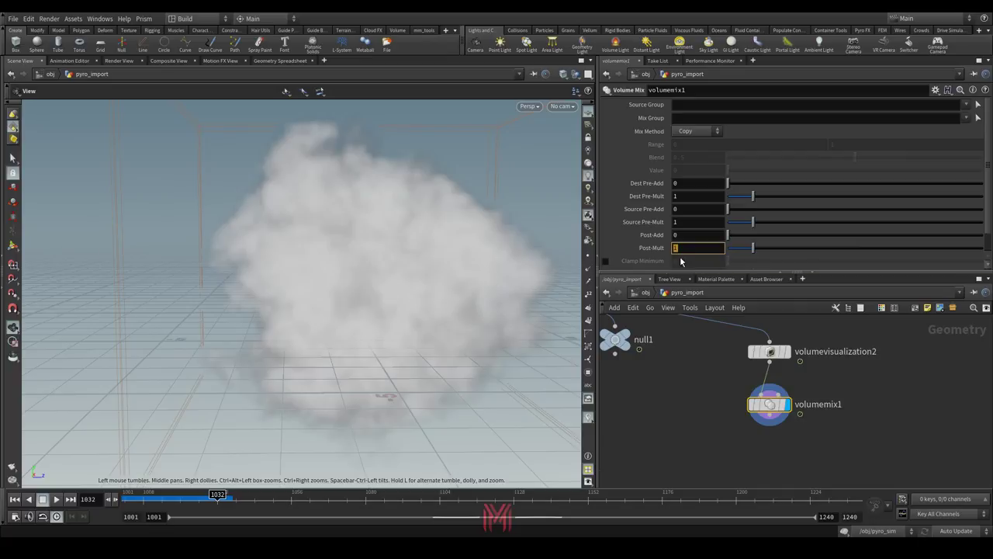
pyautogui.click(687, 249)
pyautogui.write('10')
pyautogui.press('Return')
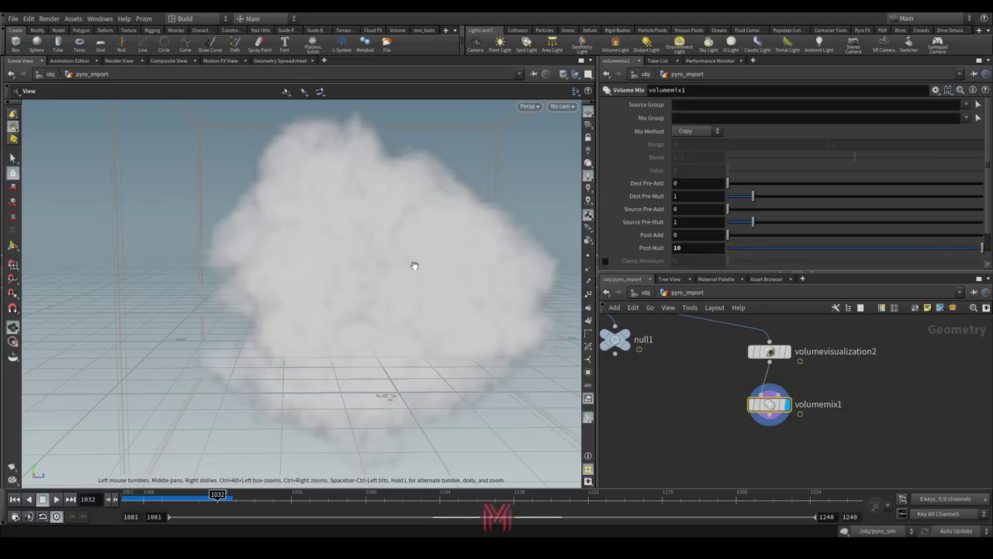
pyautogui.moveTo(409, 247); pyautogui.dragTo(450, 262)
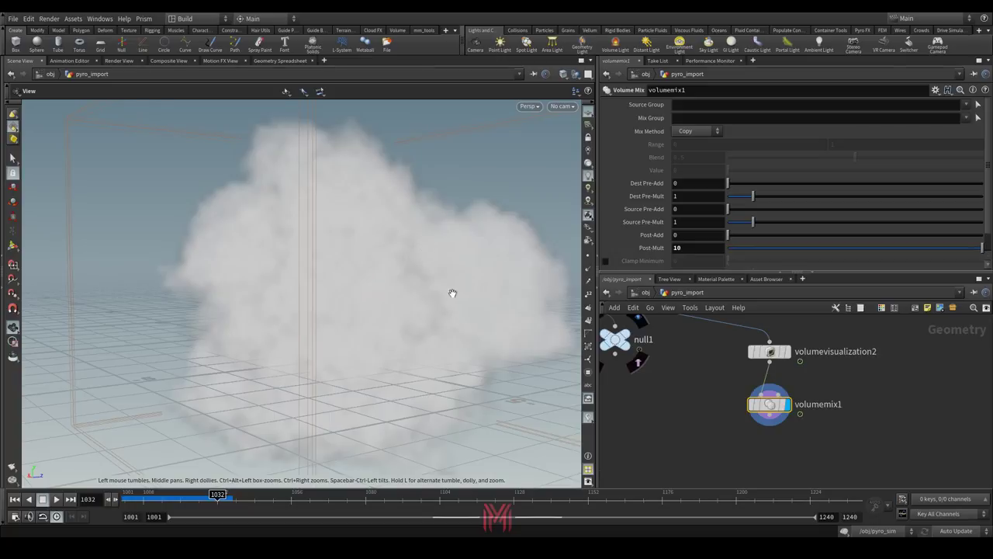
pyautogui.moveTo(462, 211); pyautogui.dragTo(495, 374)
# Step: Select the mm_VDB_Convert1 node and review its extra options, custom fields and V-Ray export option
pyautogui.moveTo(659, 390); pyautogui.dragTo(941, 397, button='middle')
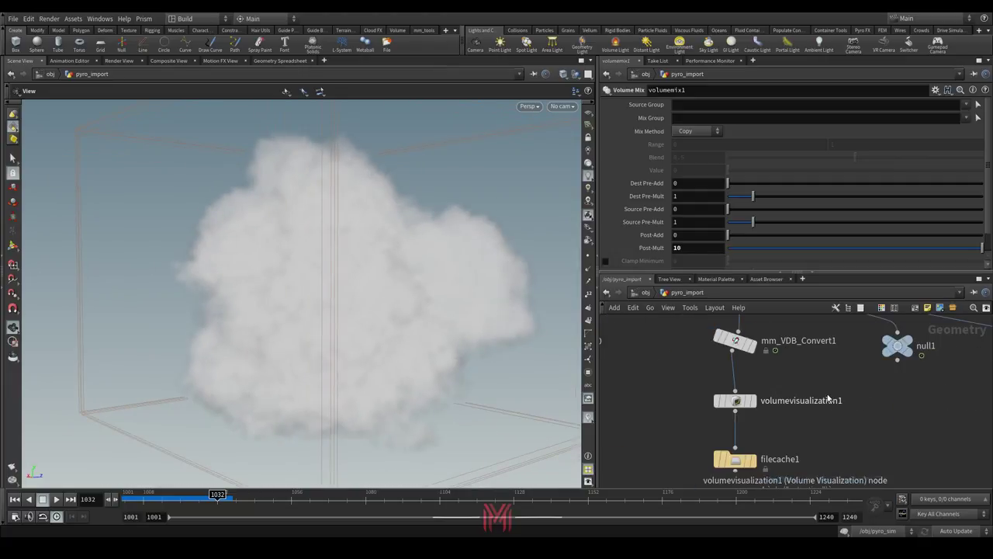
pyautogui.moveTo(801, 352); pyautogui.dragTo(796, 411, button='middle')
pyautogui.click(731, 399)
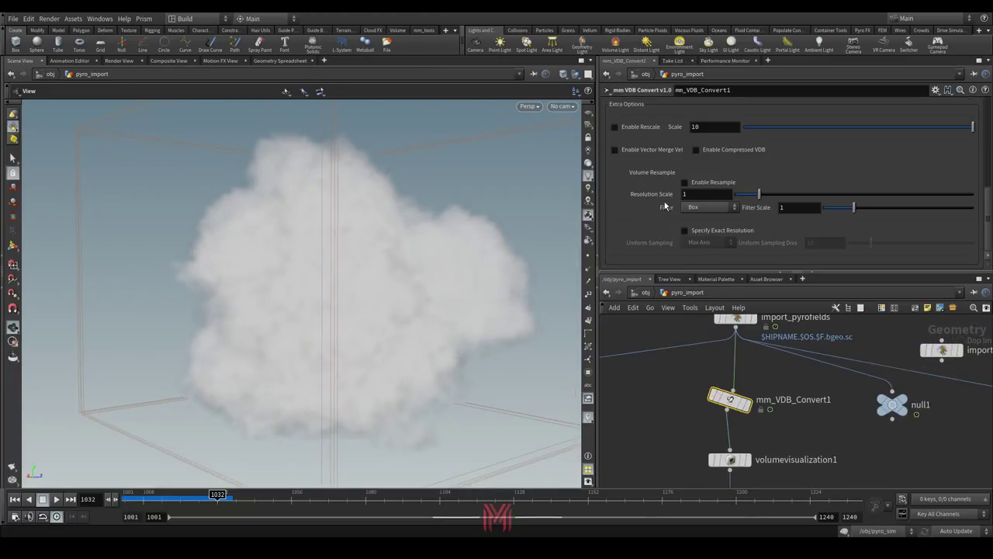
pyautogui.scroll(-5, 699, 219)
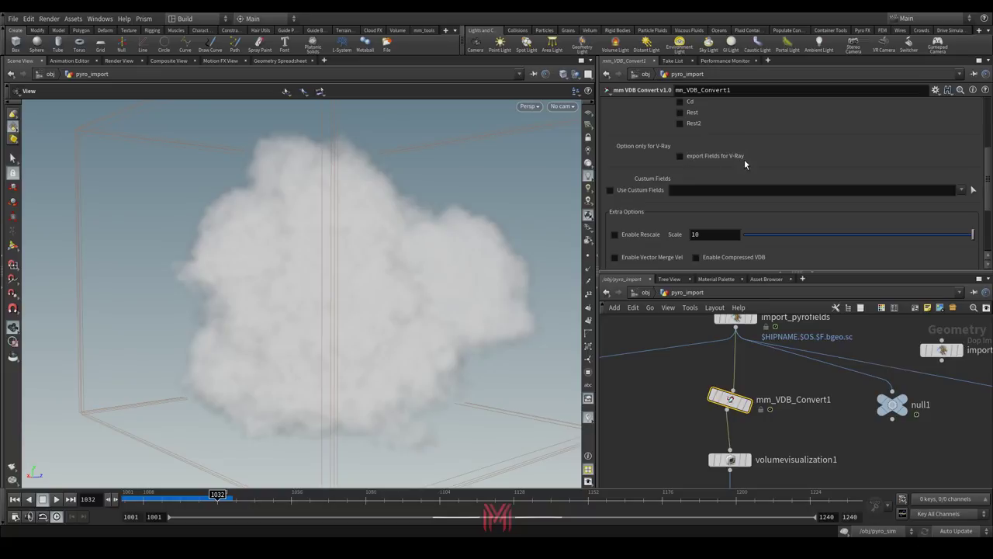
pyautogui.moveTo(743, 163)
# Step: Set the Volume Mix node's Post-Mult to 1 and compare its settings with those of the Volume Visualization node above it
pyautogui.moveTo(902, 444); pyautogui.dragTo(694, 410, button='middle')
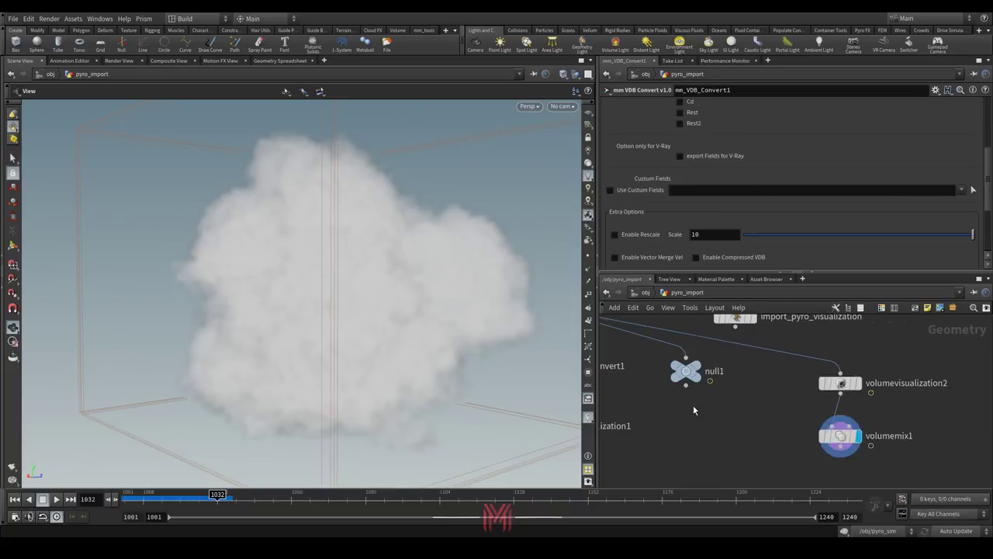
pyautogui.moveTo(795, 425); pyautogui.dragTo(740, 390, button='middle')
pyautogui.moveTo(857, 377); pyautogui.dragTo(721, 435)
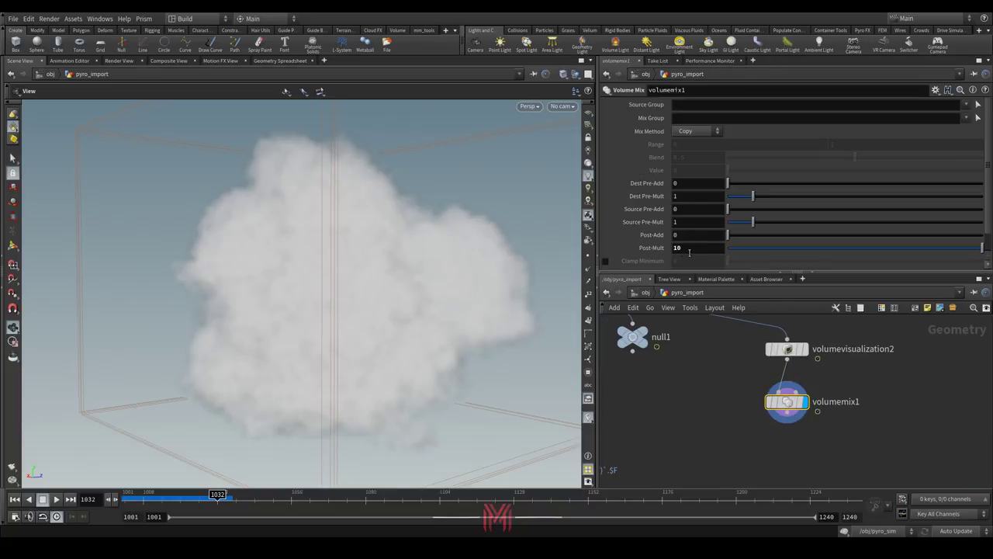
pyautogui.doubleClick(693, 248)
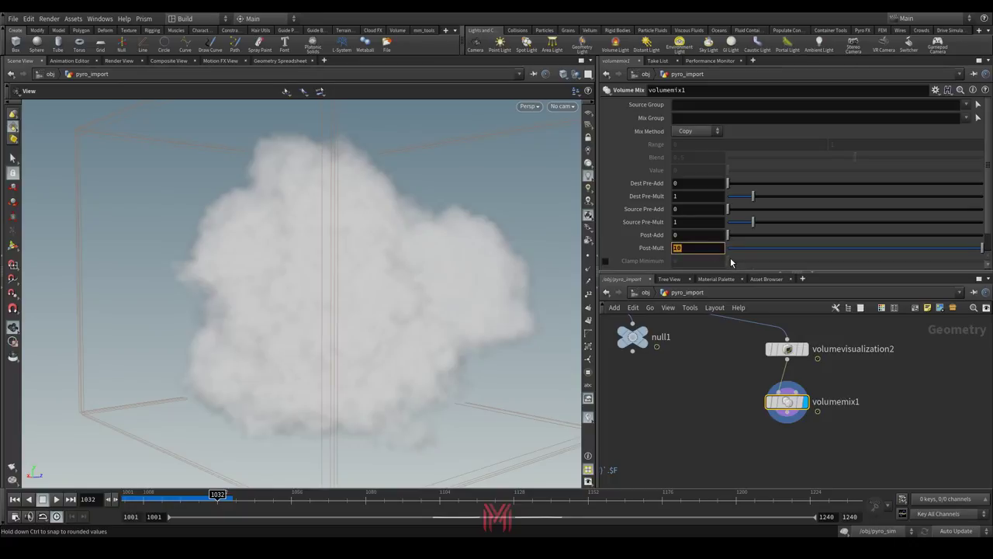
pyautogui.write('1')
pyautogui.press('Return')
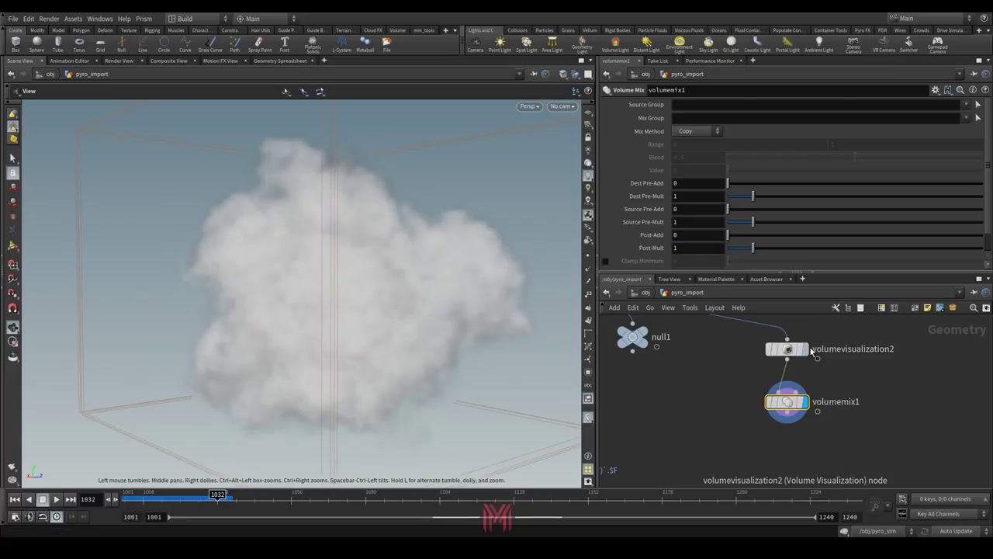
pyautogui.click(788, 349)
pyautogui.click(805, 404)
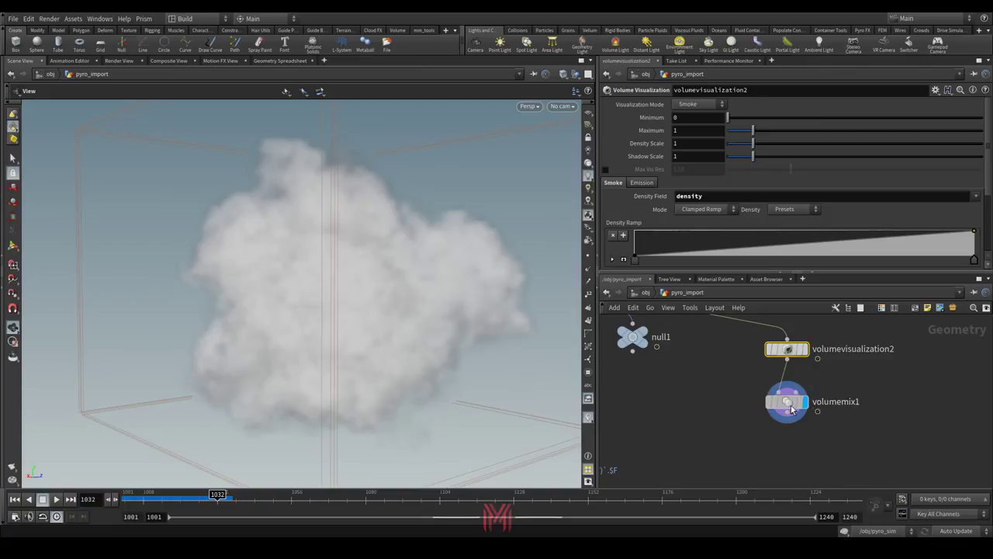
# Step: Make mm_VDB_Convert1 the displayed node and review its VDB fields, V-Ray and custom field options
pyautogui.moveTo(695, 415); pyautogui.dragTo(819, 411, button='middle')
pyautogui.scroll(-3, 702, 416)
pyautogui.click(738, 365)
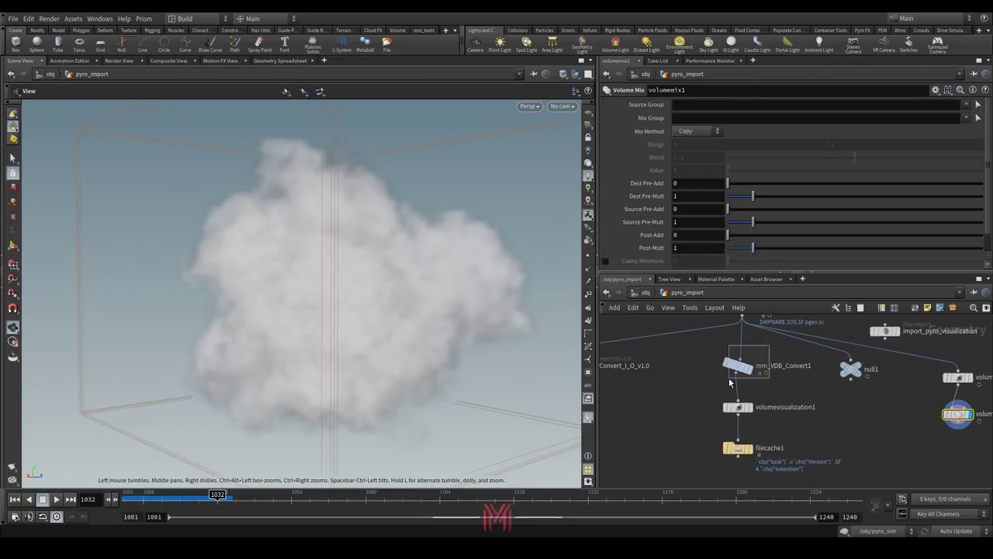
pyautogui.click(749, 365)
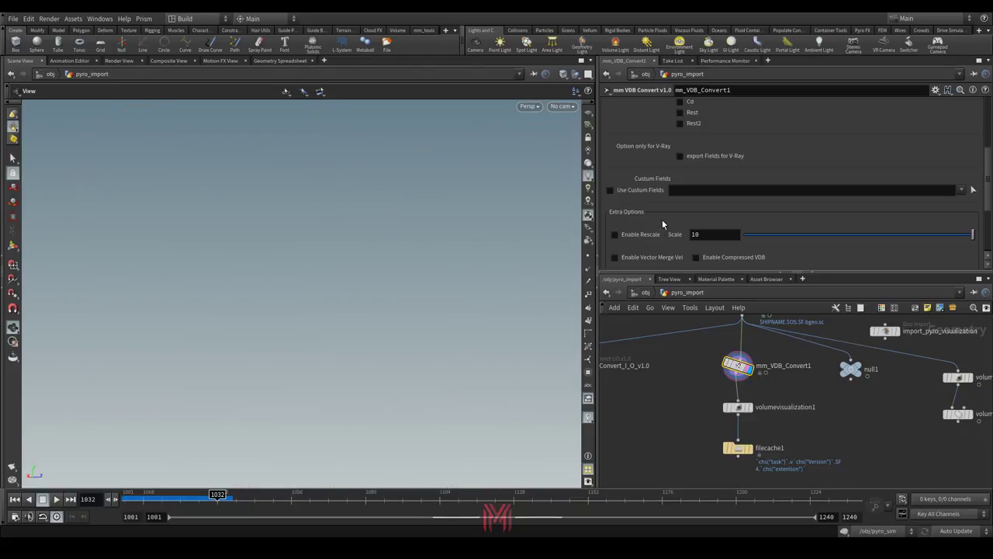
pyautogui.scroll(3, 652, 219)
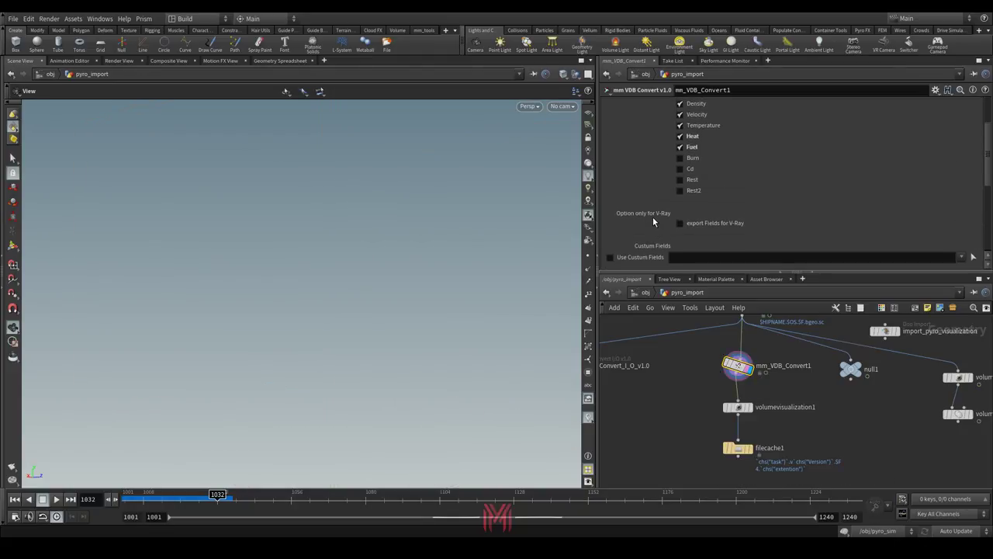
pyautogui.scroll(3, 653, 218)
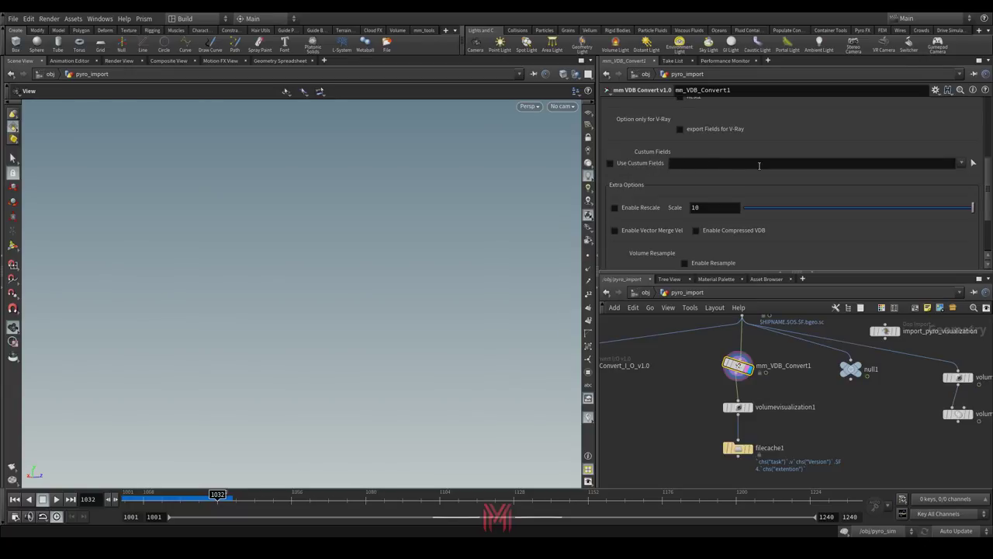
pyautogui.scroll(5, 714, 206)
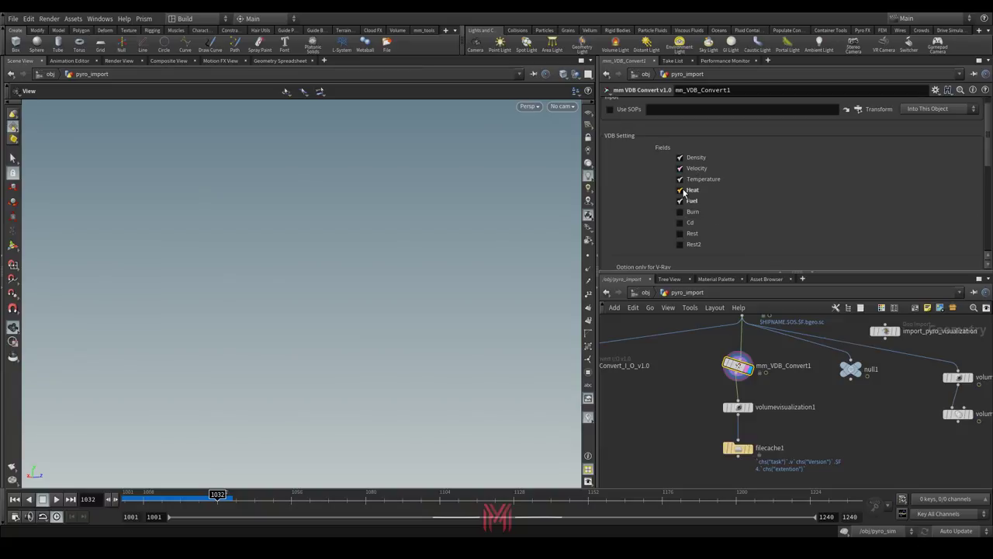
pyautogui.scroll(-2, 750, 186)
pyautogui.scroll(-1, 750, 186)
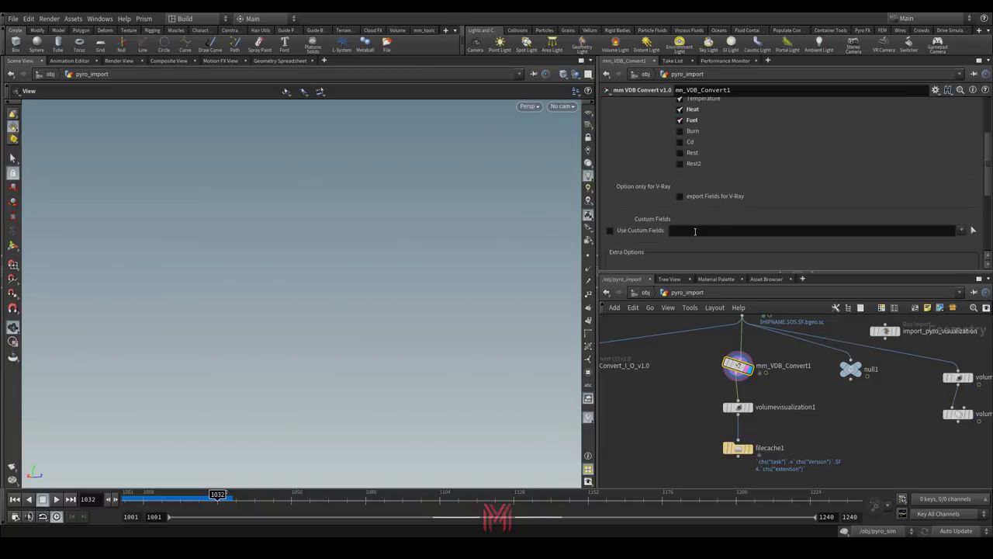
# Step: Add temperature and density as custom fields on mm_VDB_Convert1 and enable Use Custom Fields
pyautogui.click(962, 230)
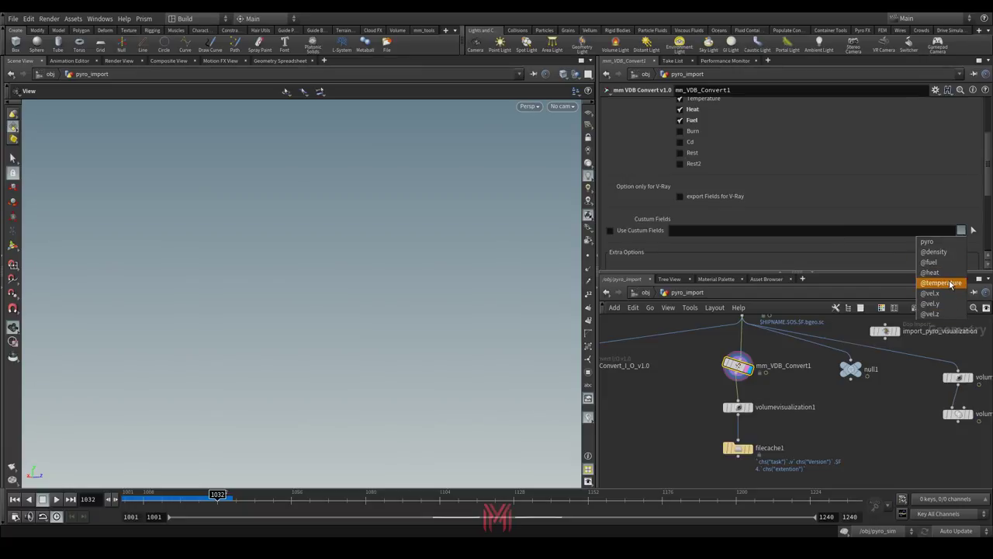
pyautogui.click(951, 284)
pyautogui.click(961, 231)
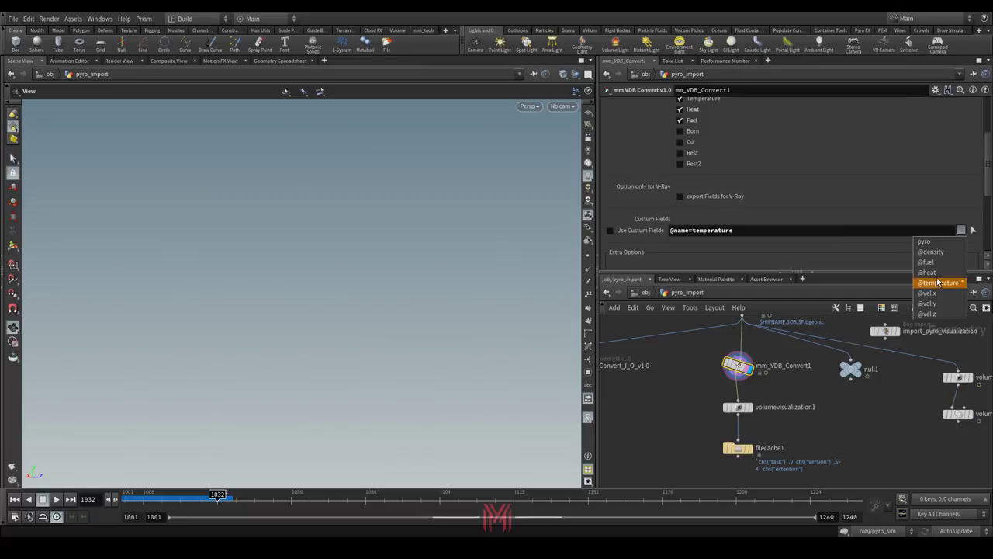
pyautogui.click(940, 252)
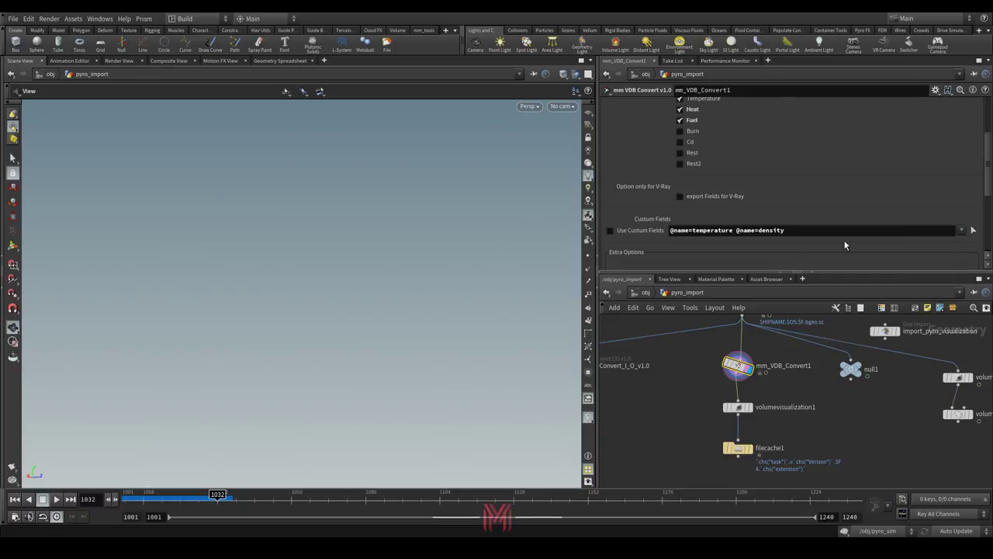
pyautogui.click(609, 230)
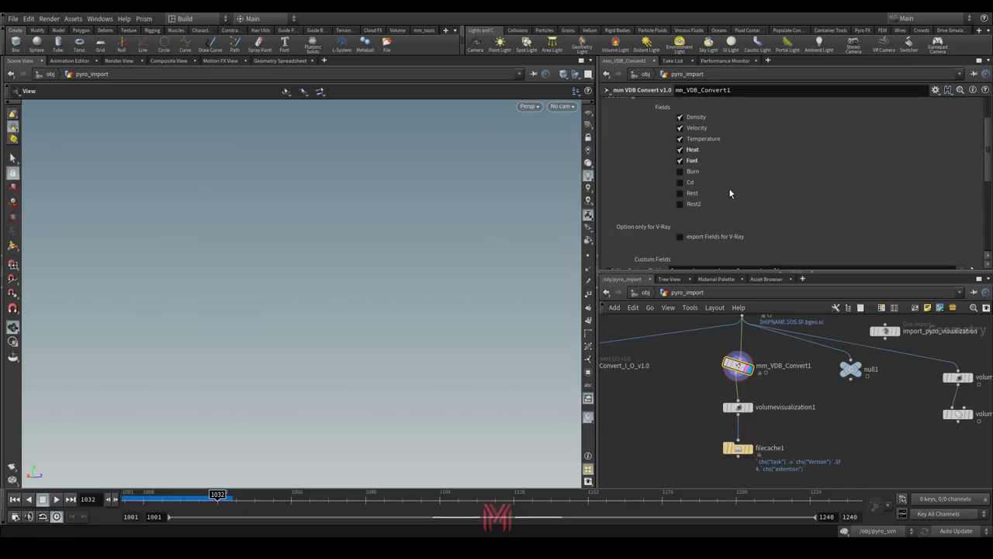
# Step: Disable Use Custom Fields on mm_VDB_Convert1 and clear the custom fields entry
pyautogui.scroll(-2, 776, 194)
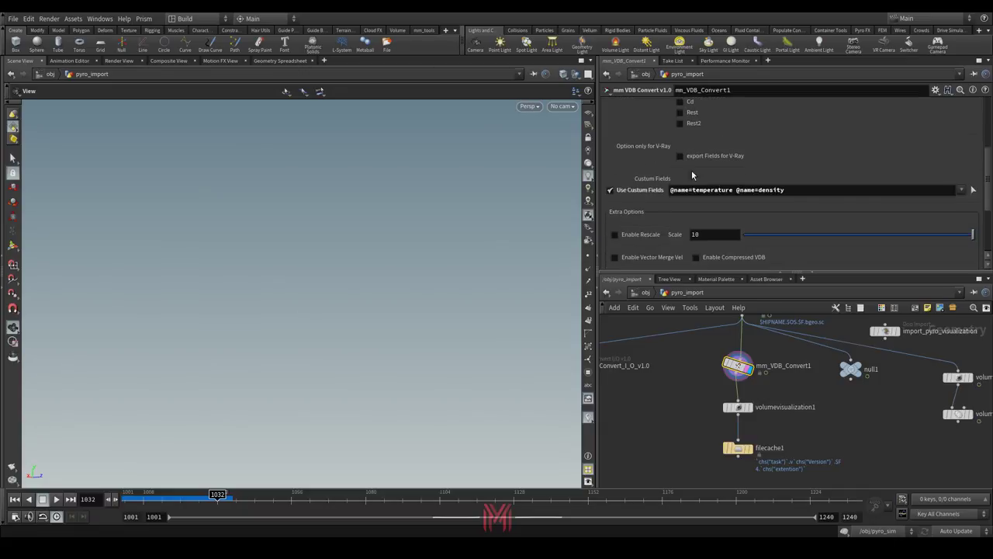
pyautogui.click(611, 190)
pyautogui.scroll(-3, 770, 209)
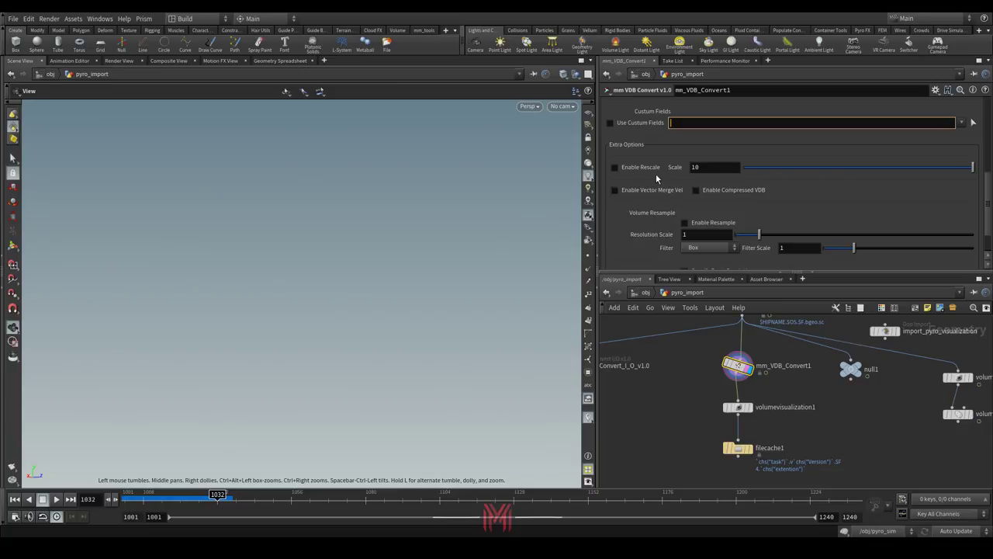
# Step: Switch Enable Rescale on and off again on mm_VDB_Convert1, and read the help for Enable Compressed VDB
pyautogui.click(615, 168)
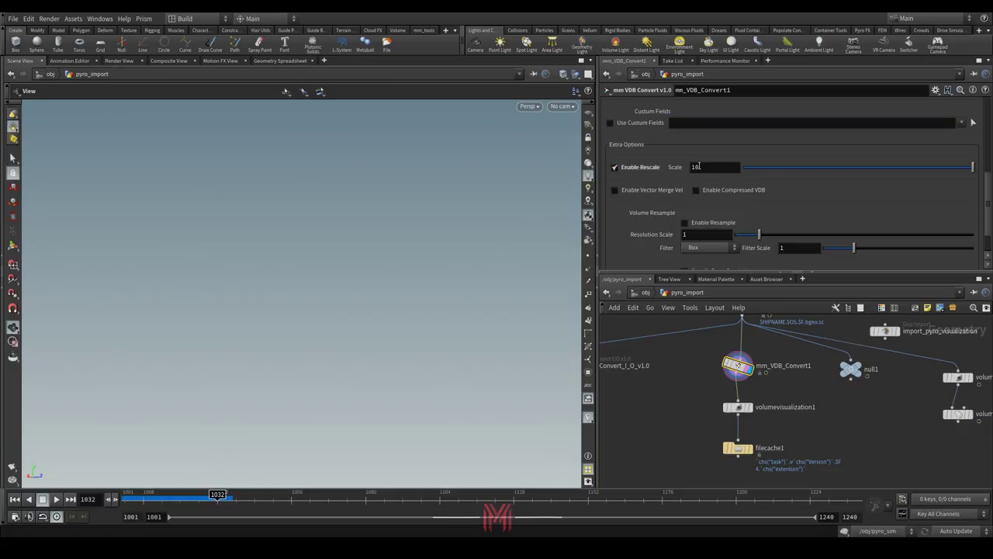
pyautogui.click(615, 168)
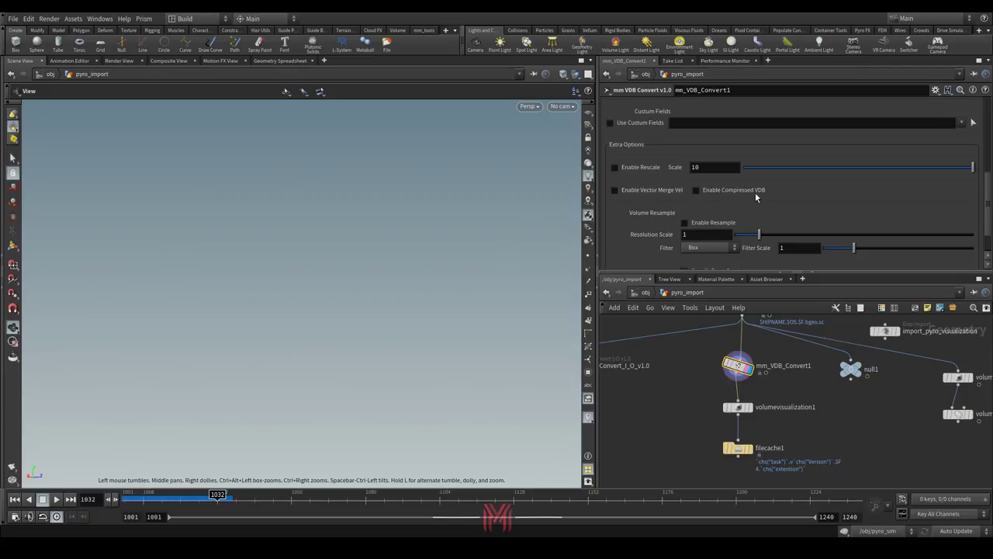
pyautogui.moveTo(763, 198)
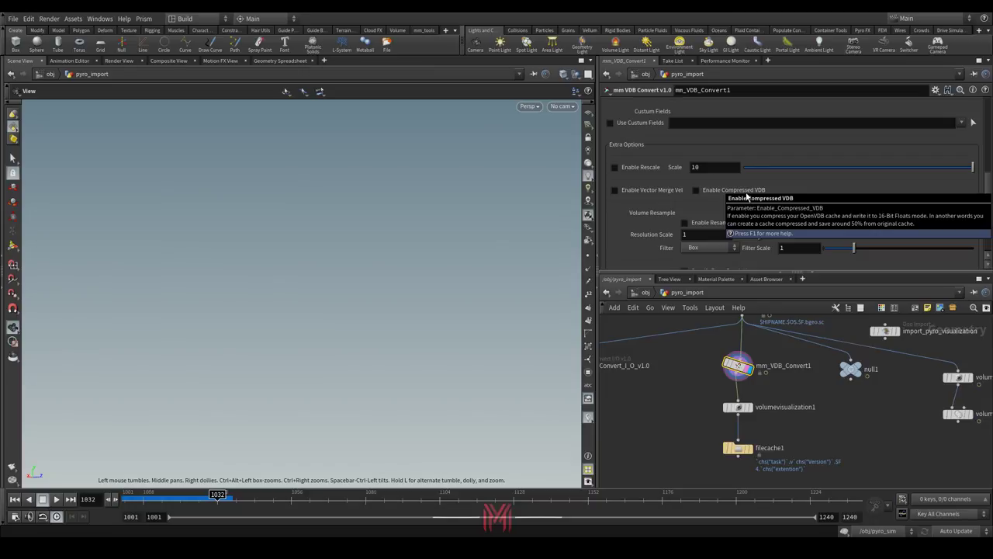
pyautogui.scroll(-1, 695, 211)
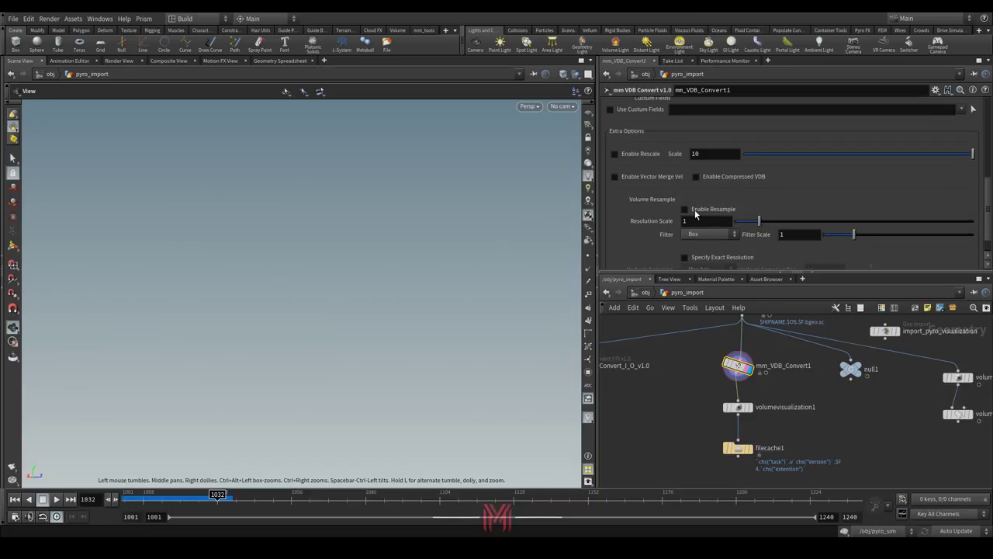
pyautogui.moveTo(723, 179)
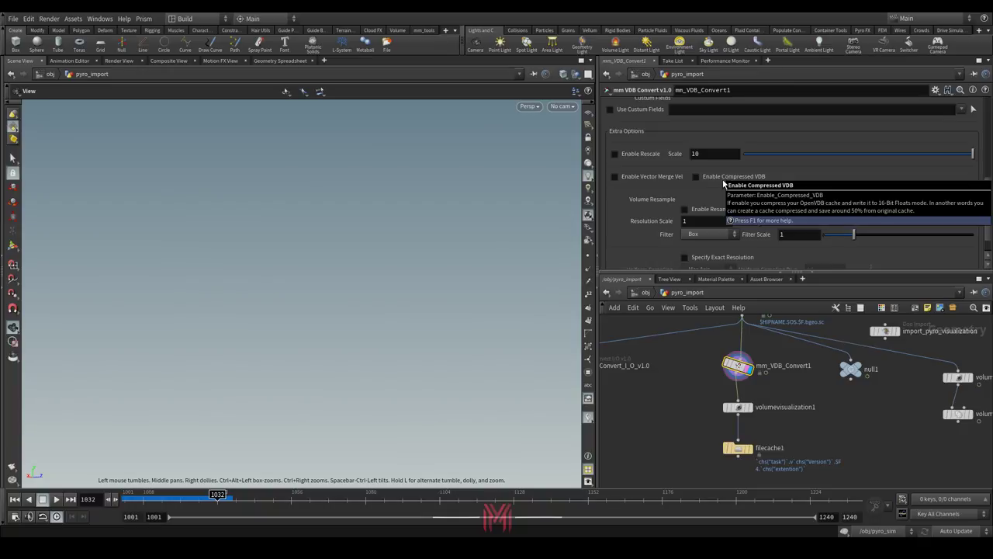
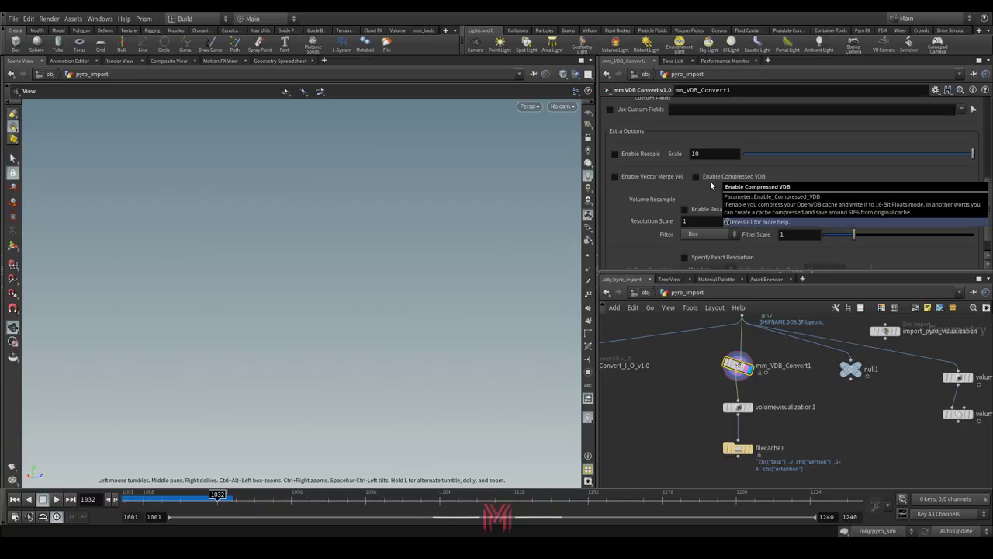
# Step: Review the Extra Options of mm_VDB_Convert1, including the Volume Resample settings, and return to its VDB fields
pyautogui.scroll(-1, 655, 221)
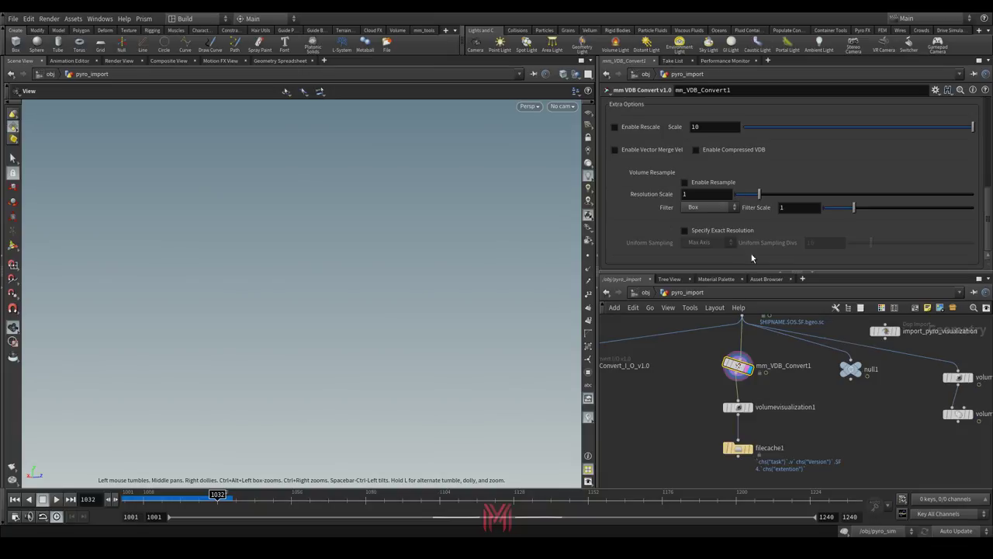
pyautogui.scroll(6, 815, 195)
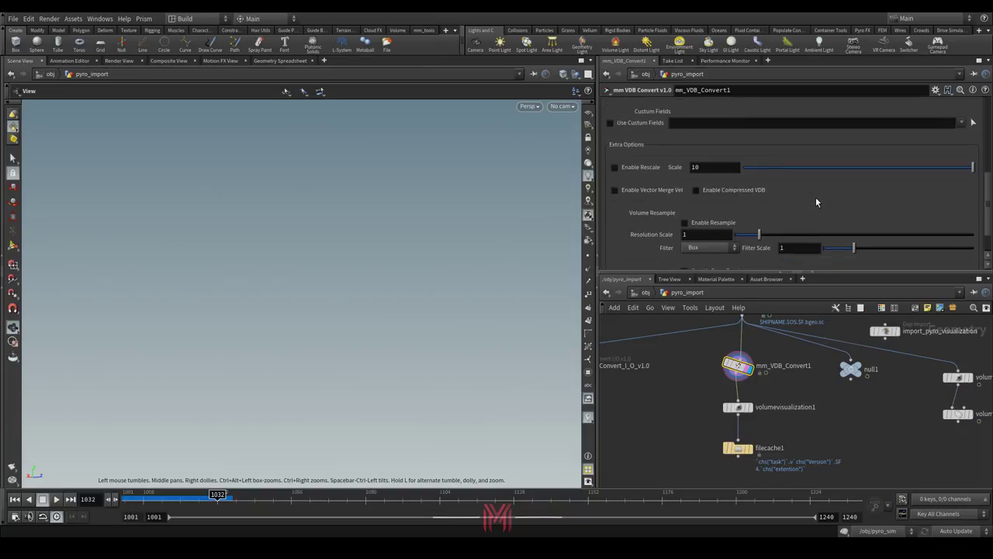
pyautogui.scroll(5, 804, 190)
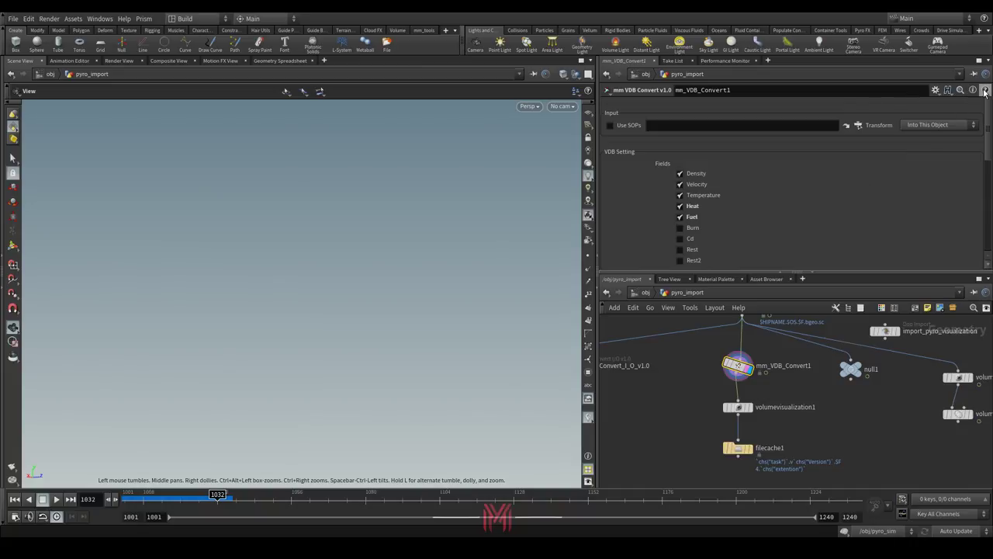
# Step: Open the help page for mm VDB Convert, read its parameter descriptions and additional information, and close it
pyautogui.press('F1')
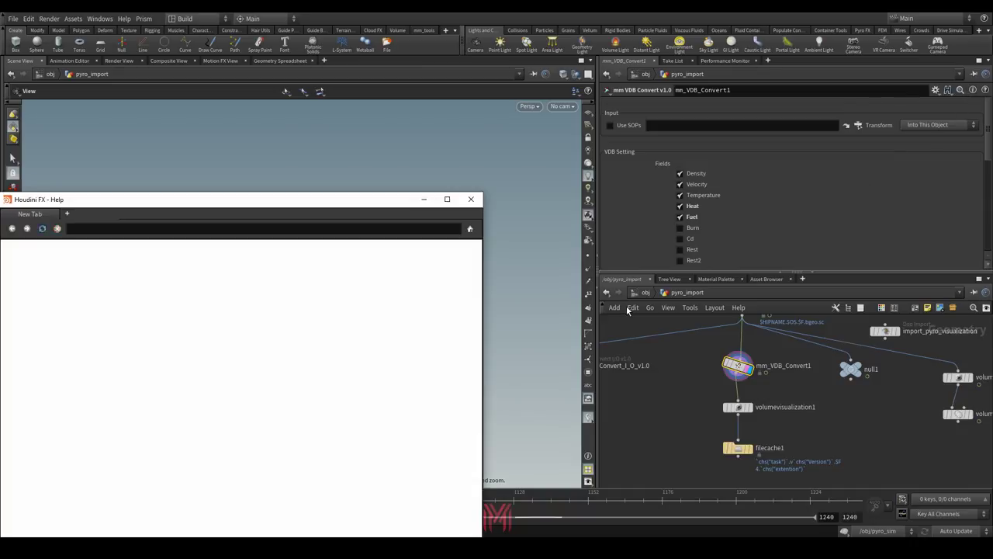
pyautogui.moveTo(364, 205); pyautogui.dragTo(591, 98)
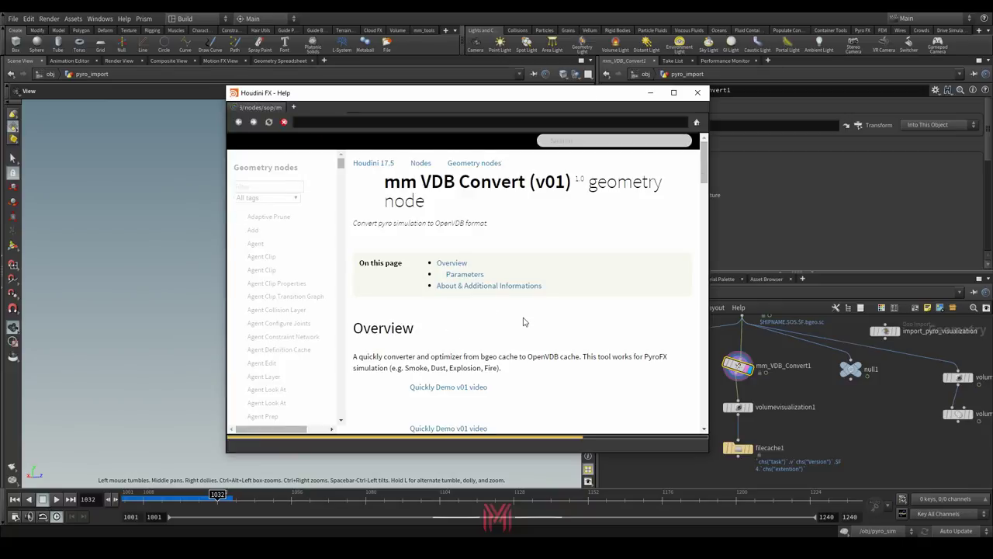
pyautogui.scroll(-2, 524, 280)
pyautogui.scroll(-15, 525, 275)
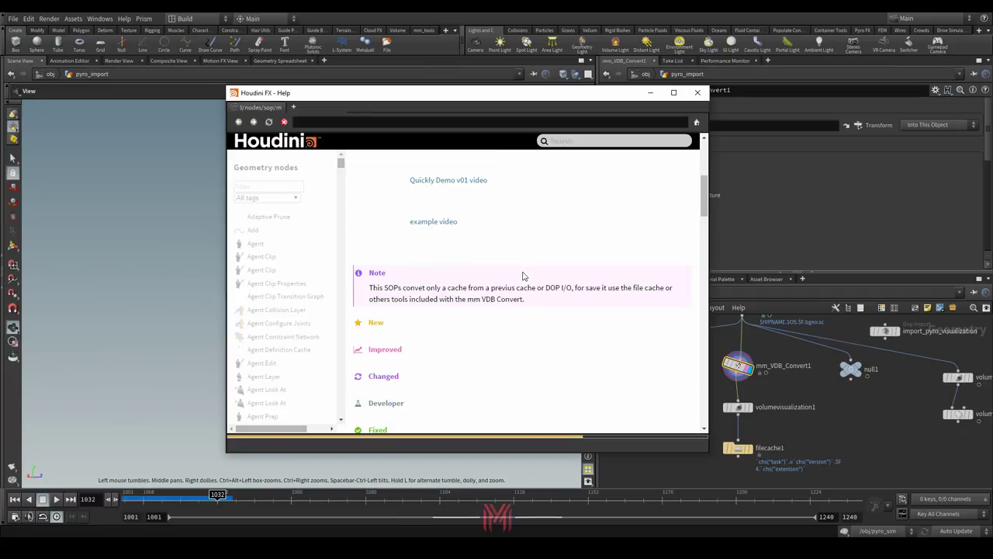
pyautogui.scroll(-7, 521, 277)
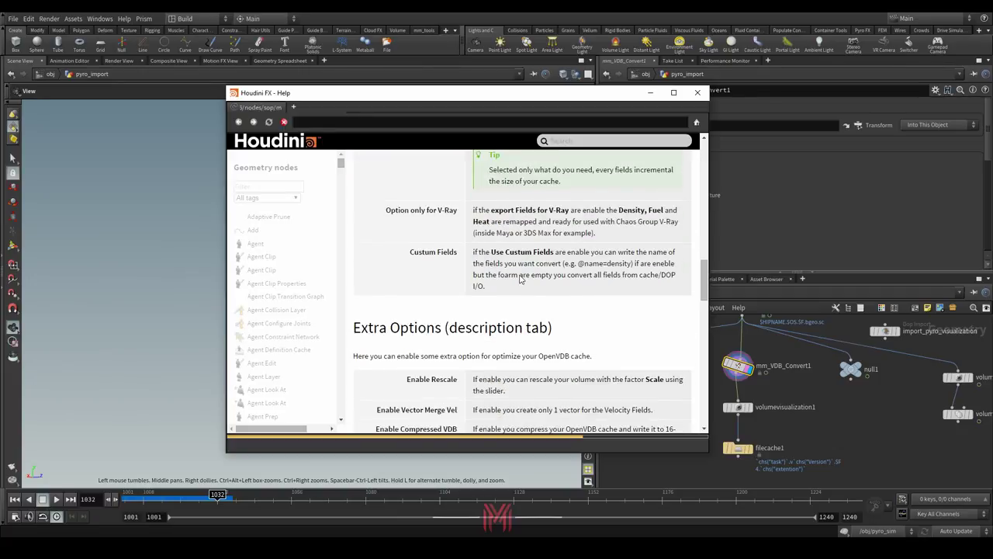
pyautogui.scroll(-4, 521, 373)
pyautogui.scroll(-10, 520, 371)
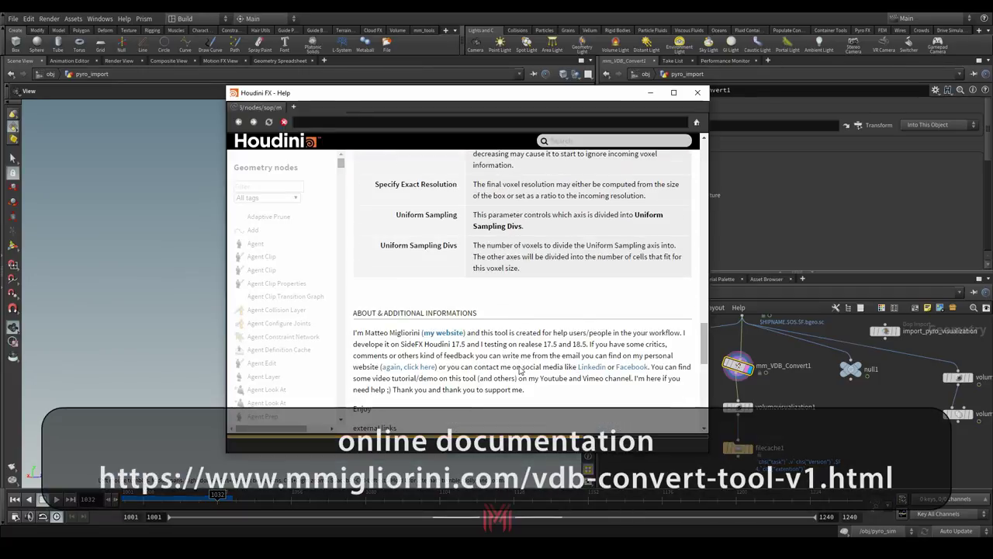
pyautogui.scroll(-3, 521, 365)
pyautogui.scroll(13, 520, 365)
pyautogui.scroll(10, 521, 364)
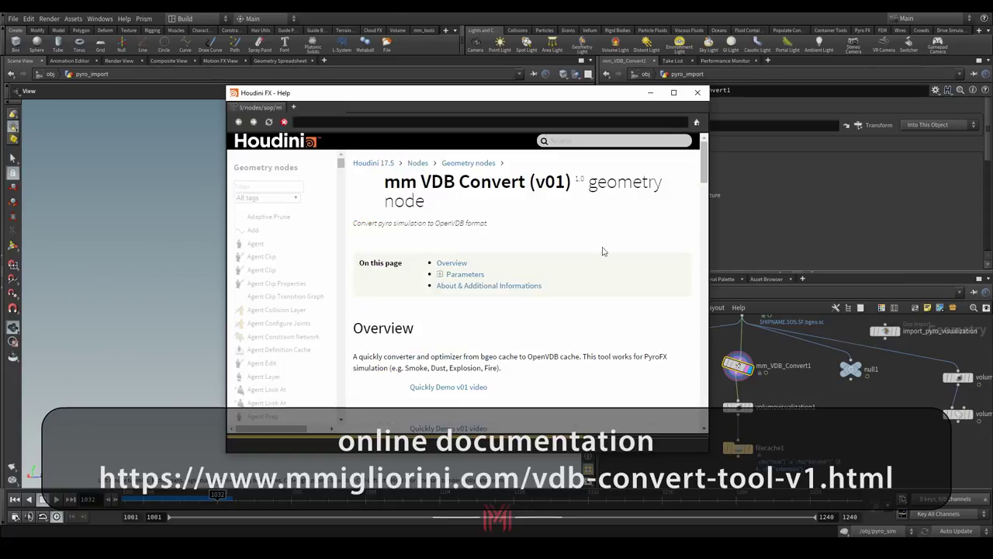
pyautogui.click(698, 92)
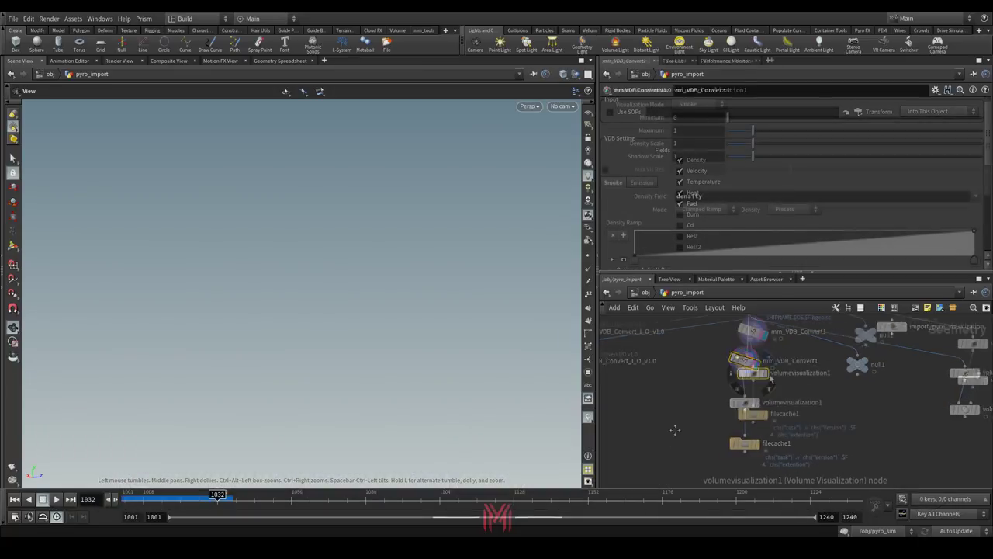
# Step: Make volumevisualization1 below mm_VDB_Convert1 the displayed node and view the smoke with its visualization settings
pyautogui.click(764, 374)
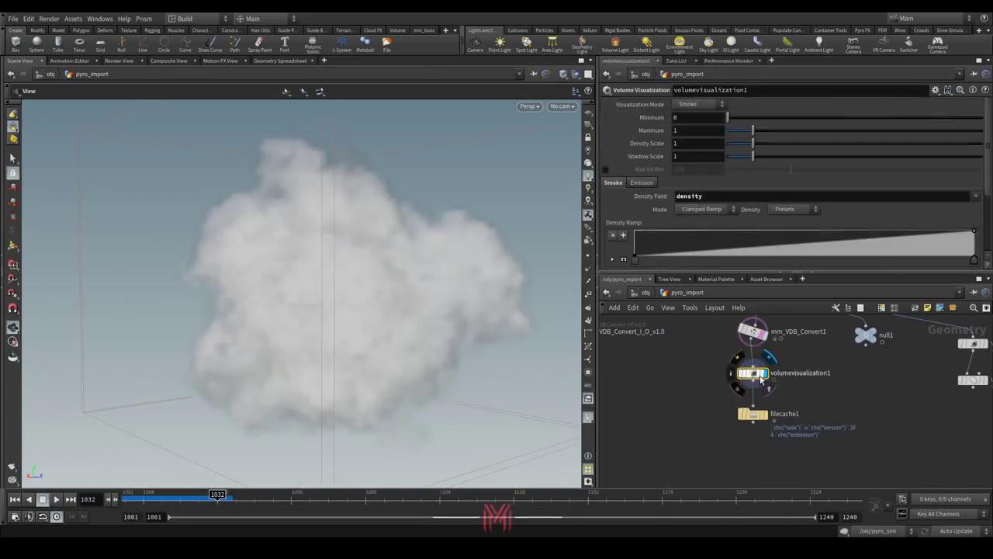
pyautogui.moveTo(787, 347); pyautogui.dragTo(749, 379, button='middle')
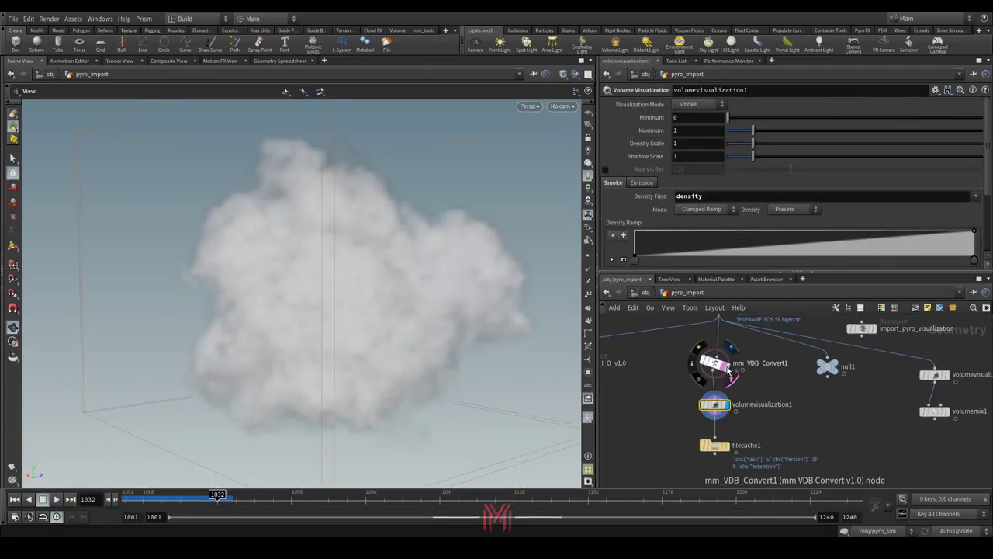
pyautogui.click(725, 365)
pyautogui.click(728, 408)
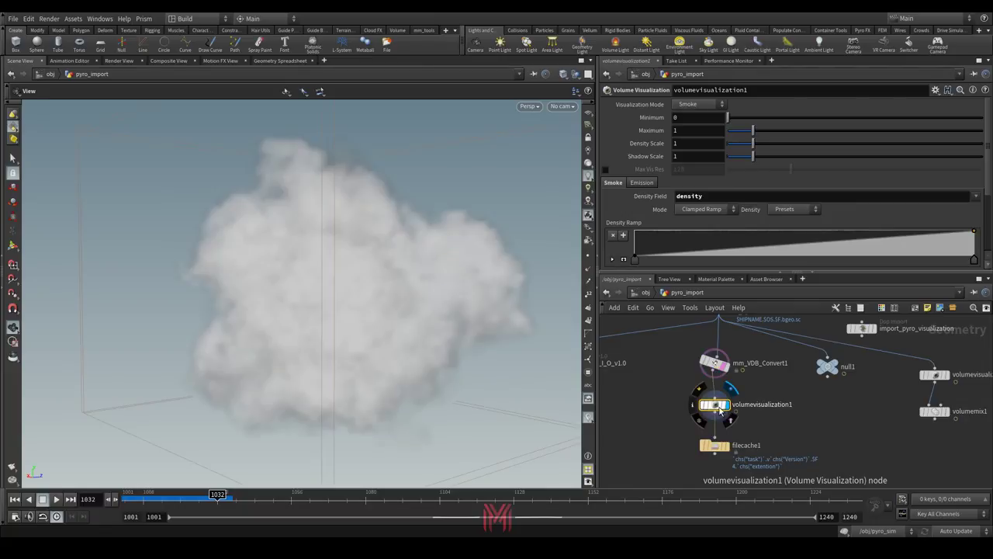
# Step: Make mm_VDB_Convert_I_O_v1.0 the displayed node and compare it with the separate mm_VDB_Convert1 chain
pyautogui.moveTo(601, 405); pyautogui.dragTo(714, 422, button='middle')
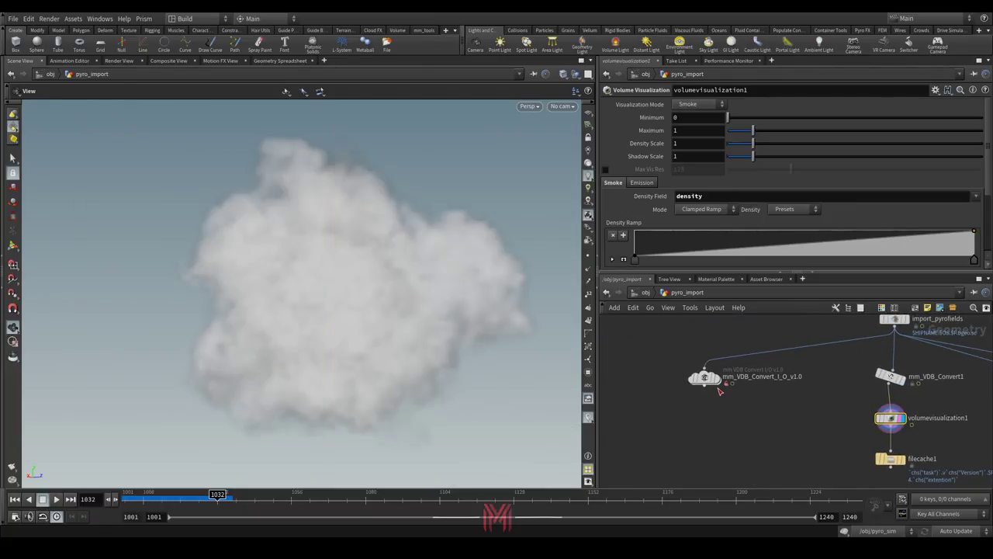
pyautogui.scroll(4, 720, 391)
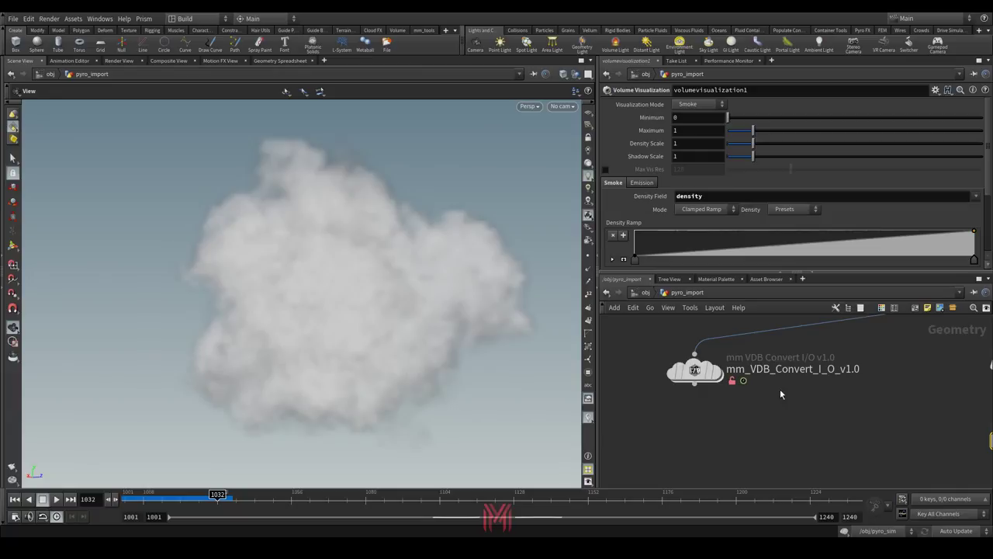
pyautogui.click(717, 374)
pyautogui.moveTo(719, 375)
pyautogui.moveTo(820, 406); pyautogui.dragTo(681, 392, button='middle')
pyautogui.moveTo(767, 336); pyautogui.dragTo(849, 381)
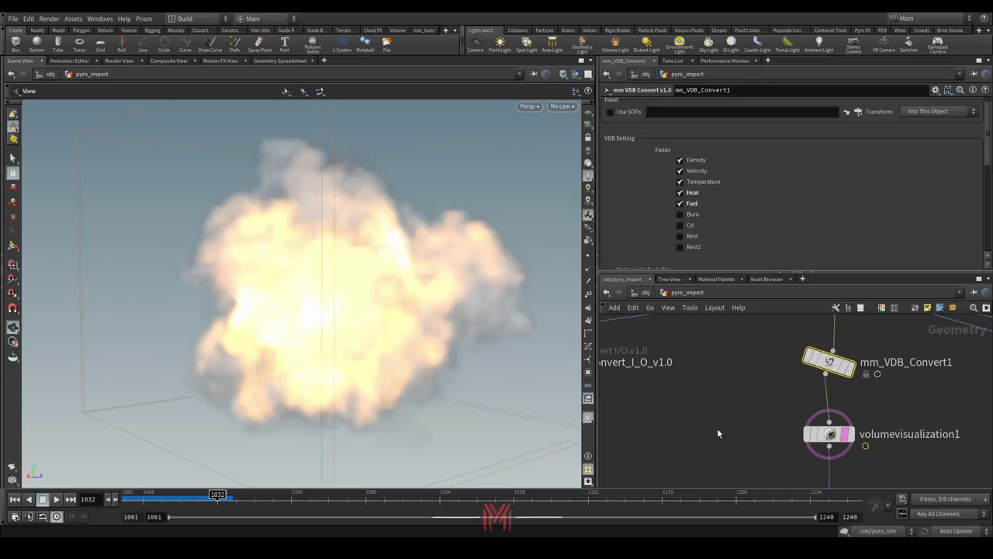
# Step: Search the operators for mm, place another mm VDB Convert v1.0 node in empty network space, and delete it again
pyautogui.press('Tab')
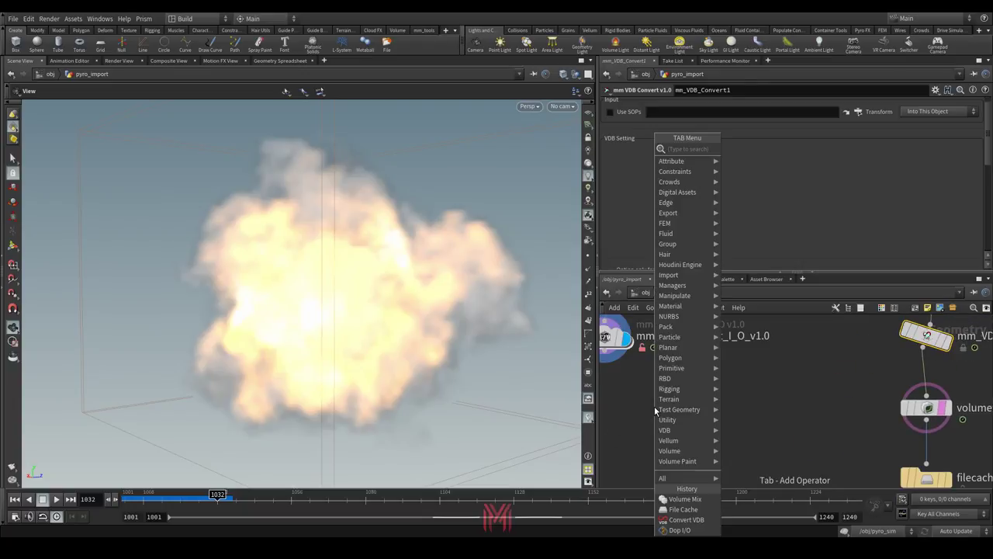
pyautogui.write('mm')
pyautogui.press('Down')
pyautogui.press('Down')
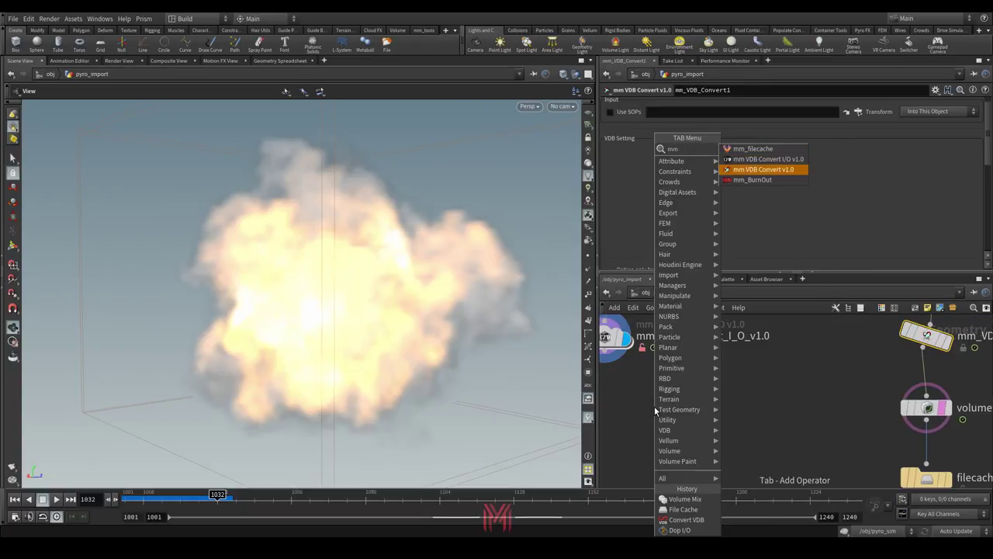
pyautogui.press('Up')
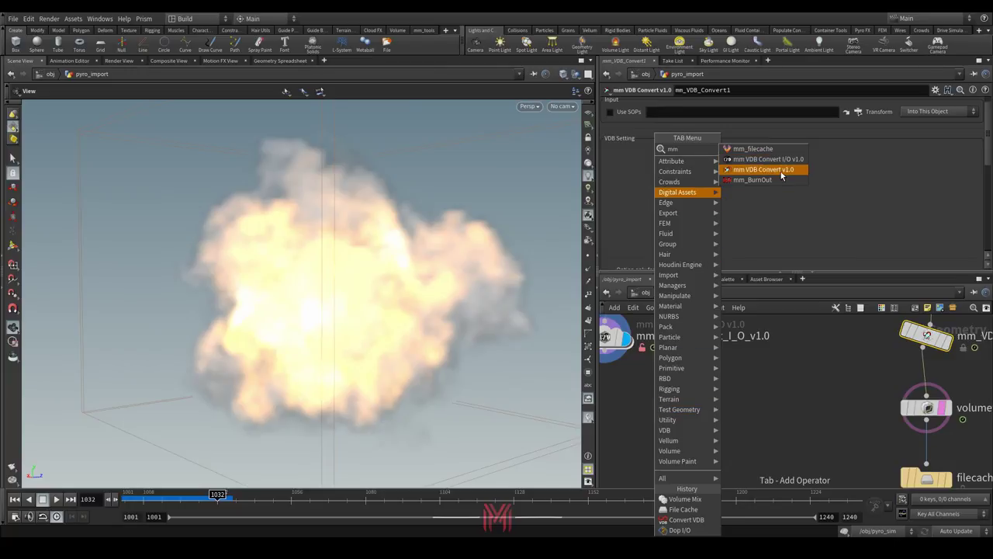
pyautogui.click(773, 180)
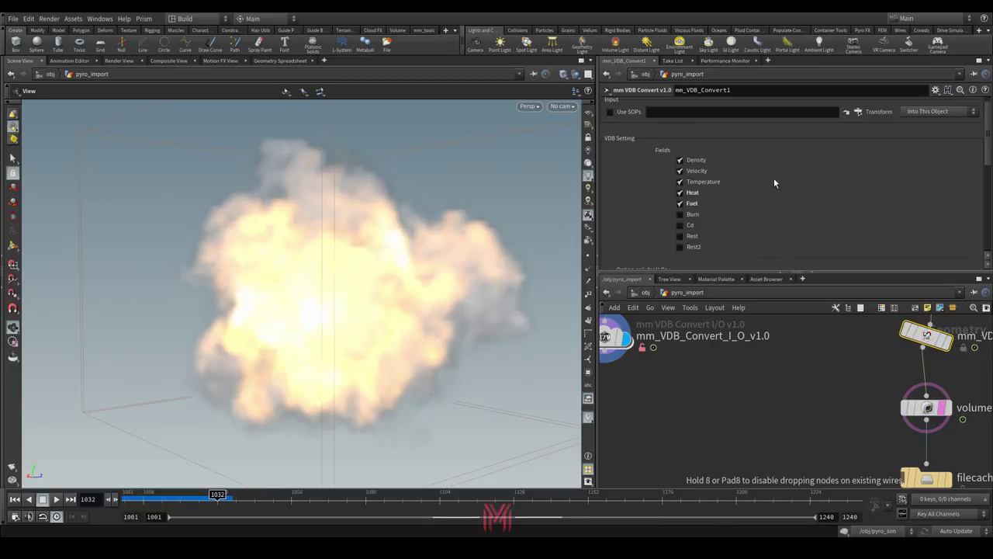
pyautogui.click(761, 428)
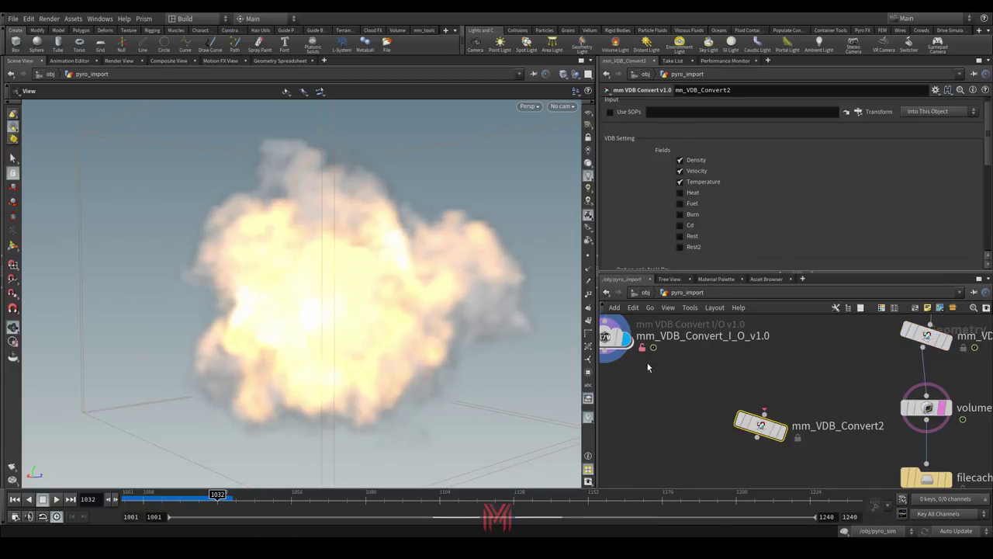
pyautogui.moveTo(806, 384); pyautogui.dragTo(720, 364, button='middle')
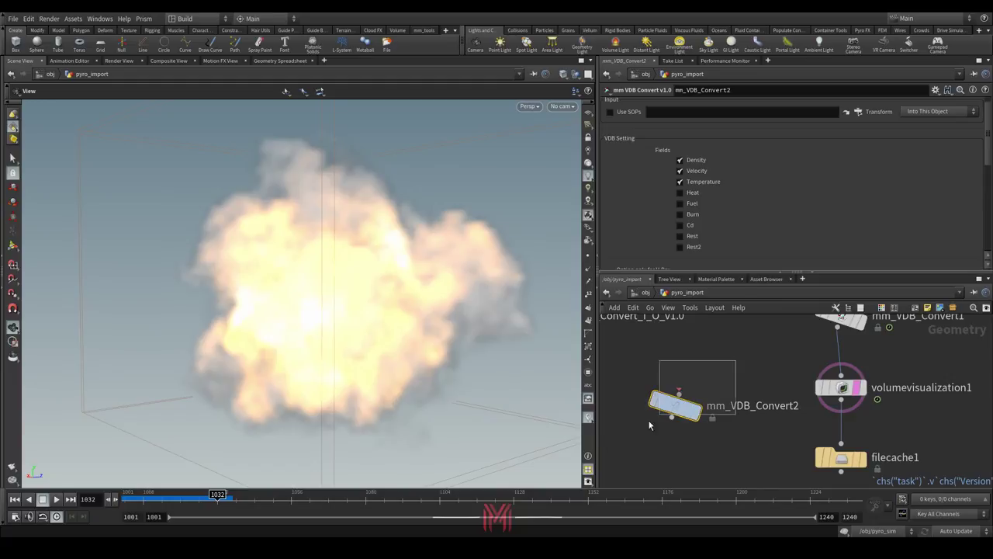
pyautogui.press('Delete')
# Step: Enter the mm_VDB_Convert_I_O_v1.0 node and examine its internal node chain, including the cache_vdb file cache parameters
pyautogui.moveTo(651, 359); pyautogui.dragTo(830, 416, button='middle')
pyautogui.click(748, 397)
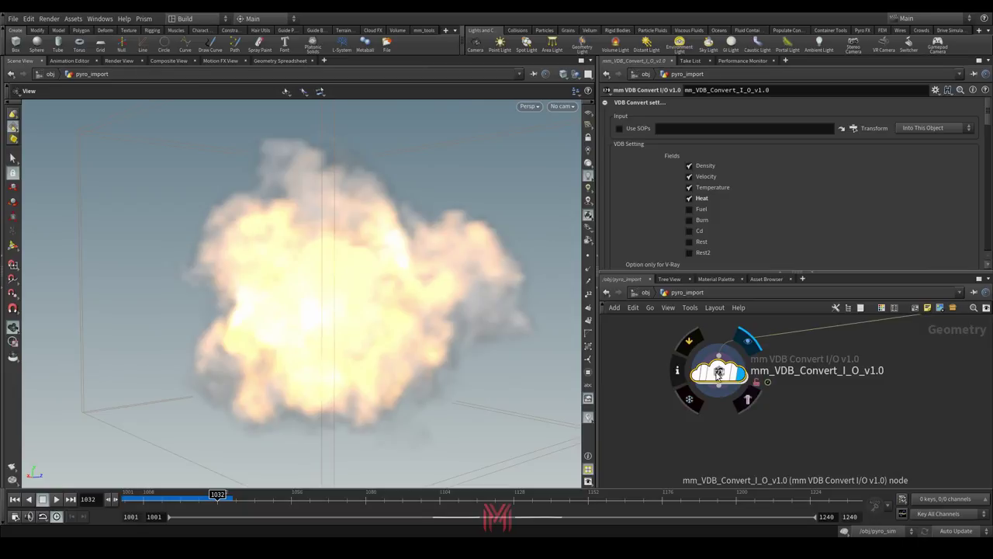
pyautogui.doubleClick(718, 373)
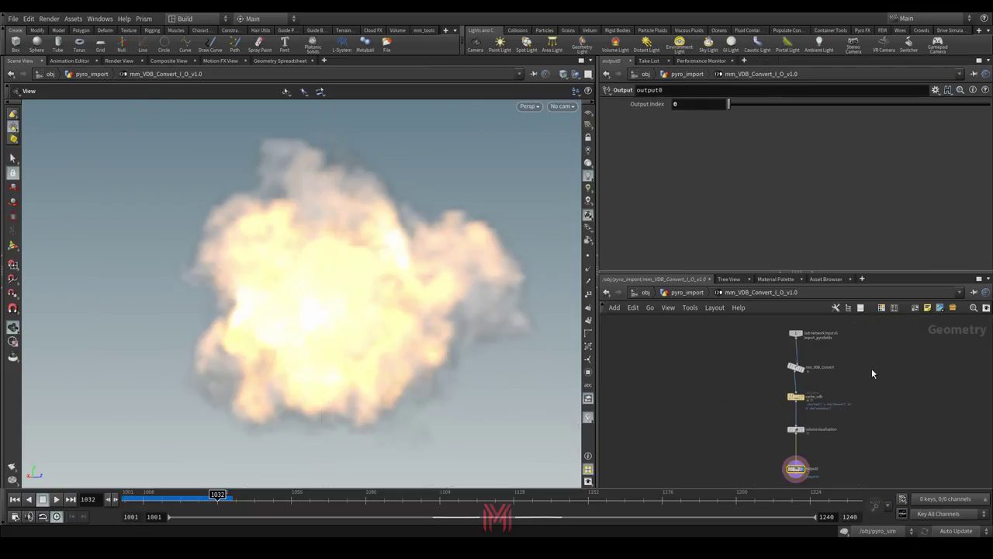
pyautogui.scroll(5, 753, 377)
pyautogui.moveTo(835, 334); pyautogui.dragTo(627, 426)
pyautogui.moveTo(787, 441); pyautogui.dragTo(802, 346, button='middle')
pyautogui.moveTo(835, 361); pyautogui.dragTo(638, 417)
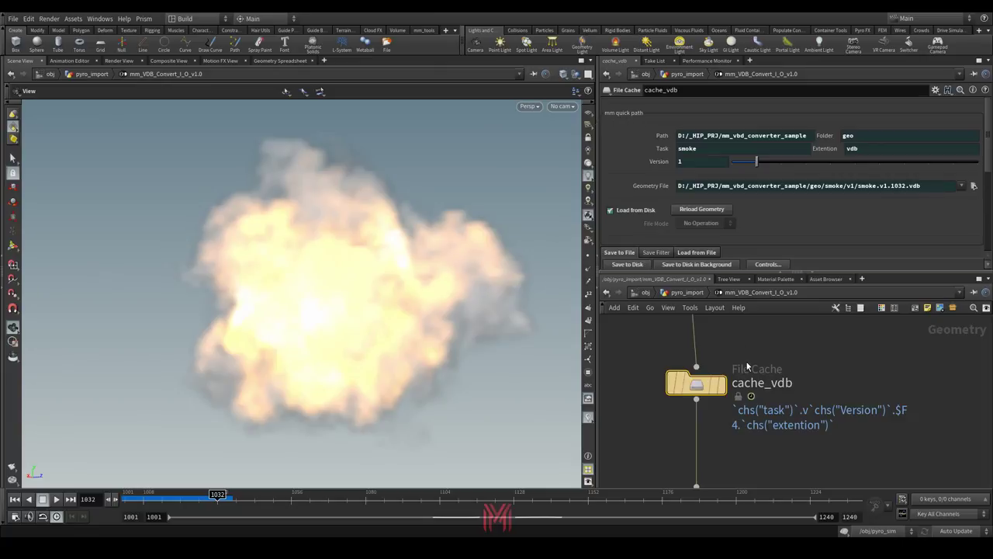
# Step: Return to the pyro_import network and collapse the three parameter sections of mm_VDB_Convert_I_O_v1.0
pyautogui.click(686, 292)
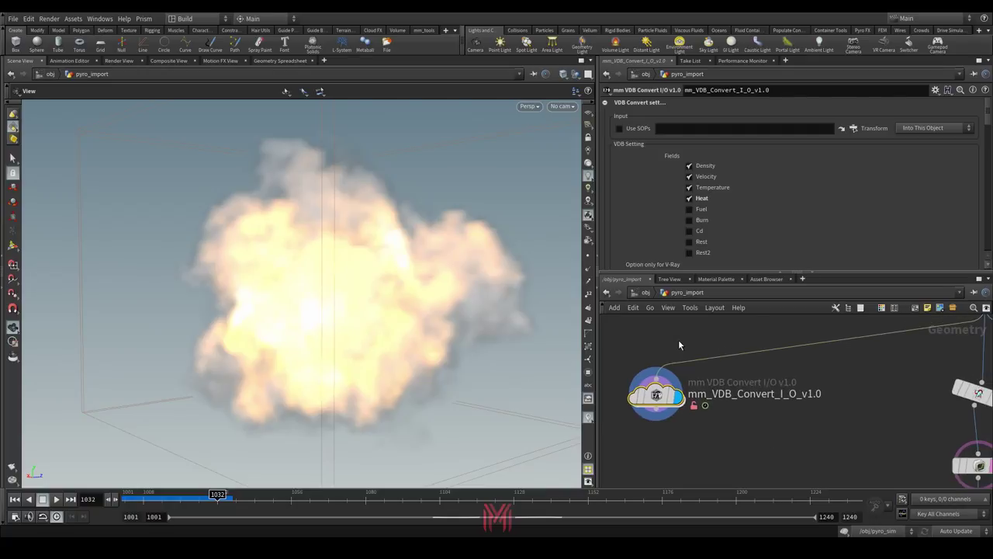
pyautogui.click(605, 104)
pyautogui.click(605, 124)
pyautogui.click(605, 145)
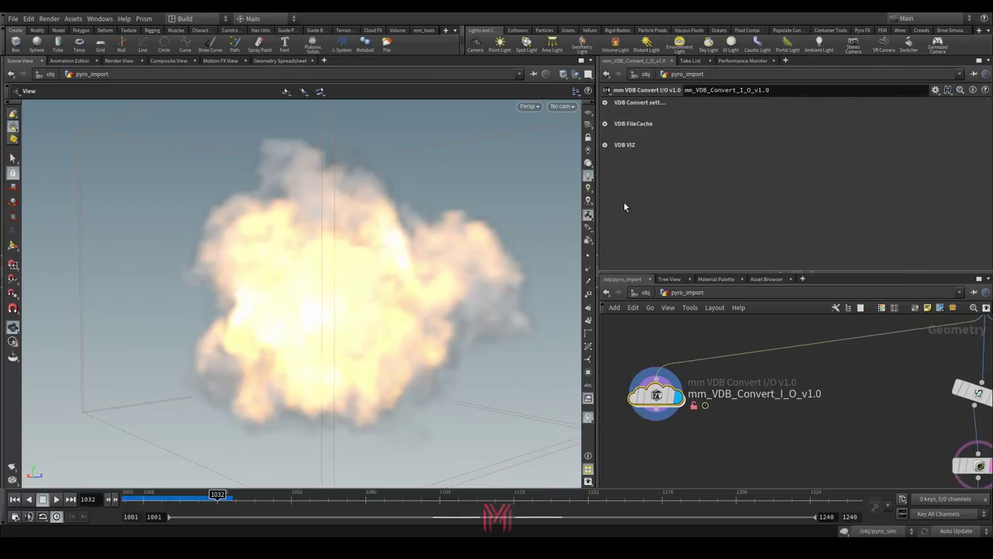
pyautogui.click(605, 104)
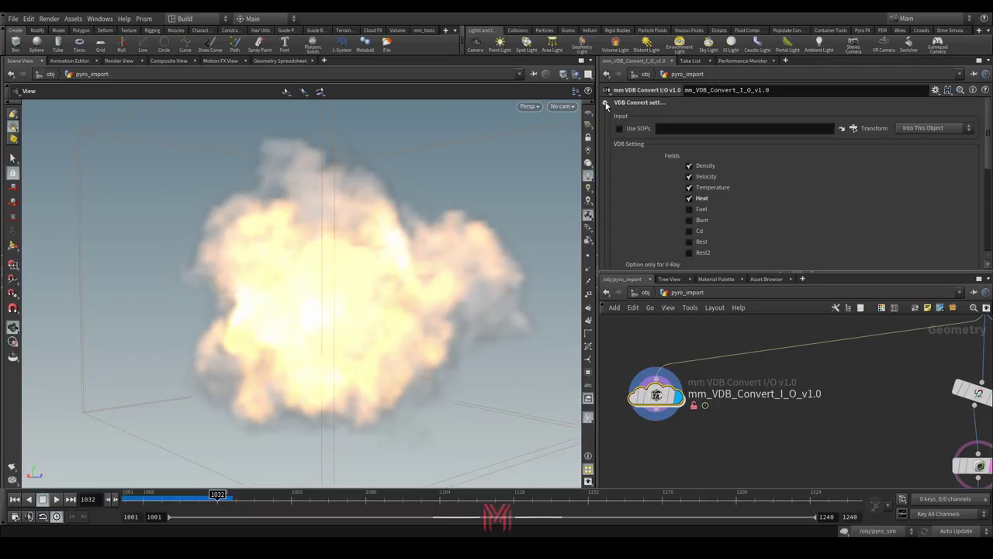
pyautogui.click(606, 104)
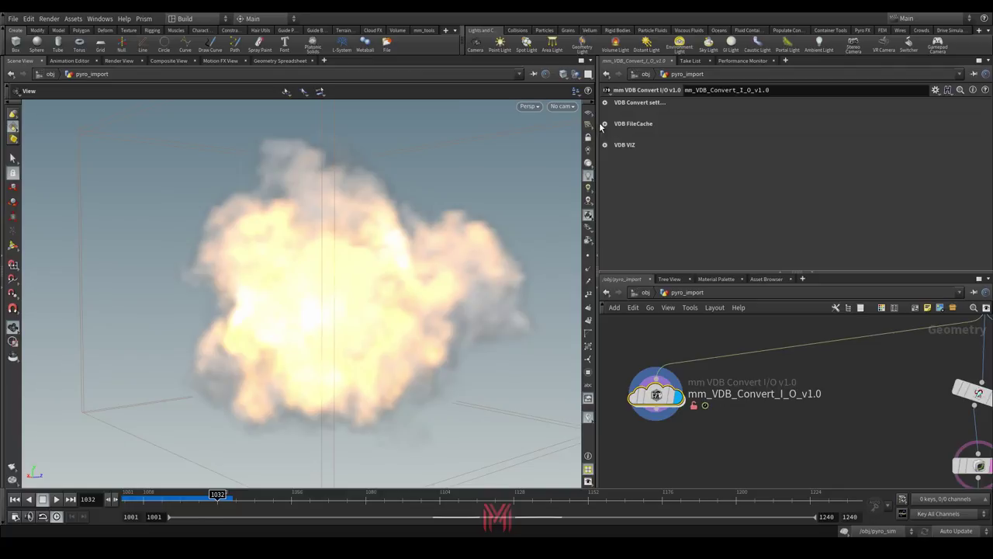
# Step: Expand VDB FileCache on mm_VDB_Convert_I_O_v1.0, review its path, task and save-to-disk options, and collapse the section
pyautogui.click(605, 125)
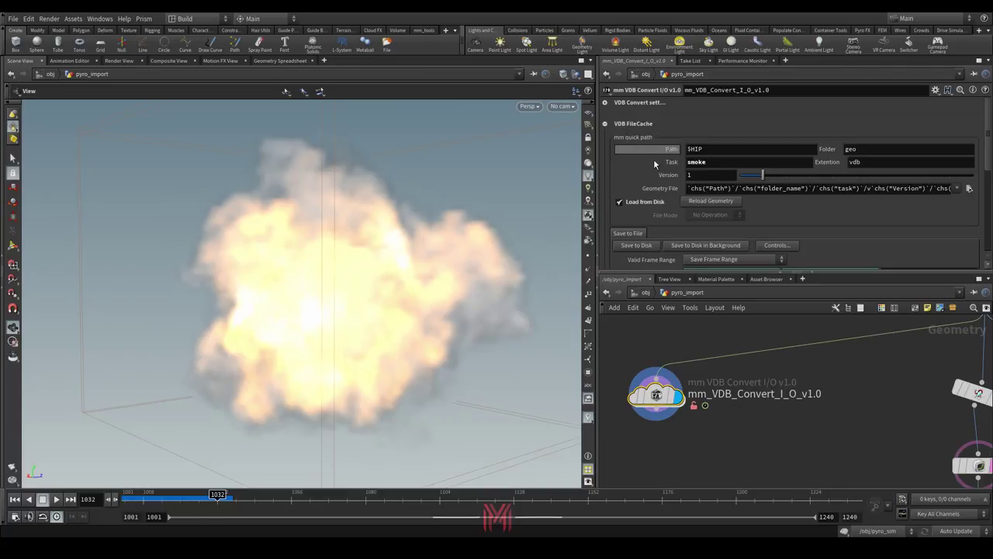
pyautogui.scroll(-1, 652, 194)
pyautogui.scroll(-3, 667, 177)
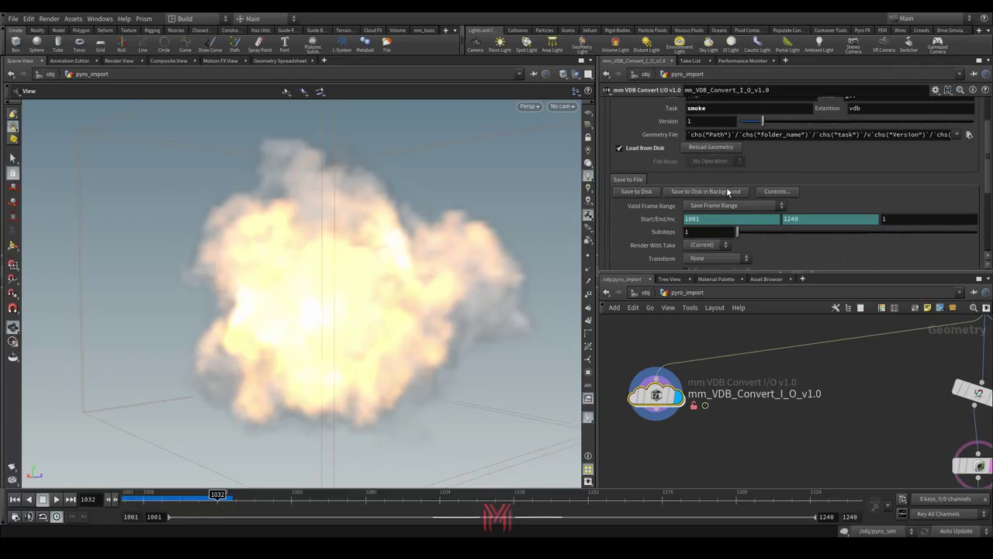
pyautogui.scroll(3, 721, 189)
pyautogui.doubleClick(696, 148)
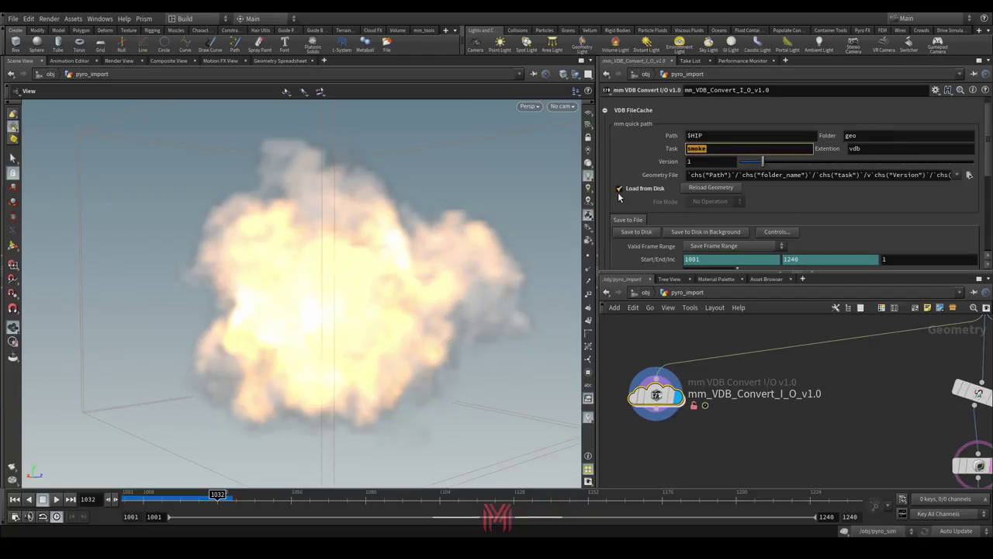
pyautogui.click(606, 113)
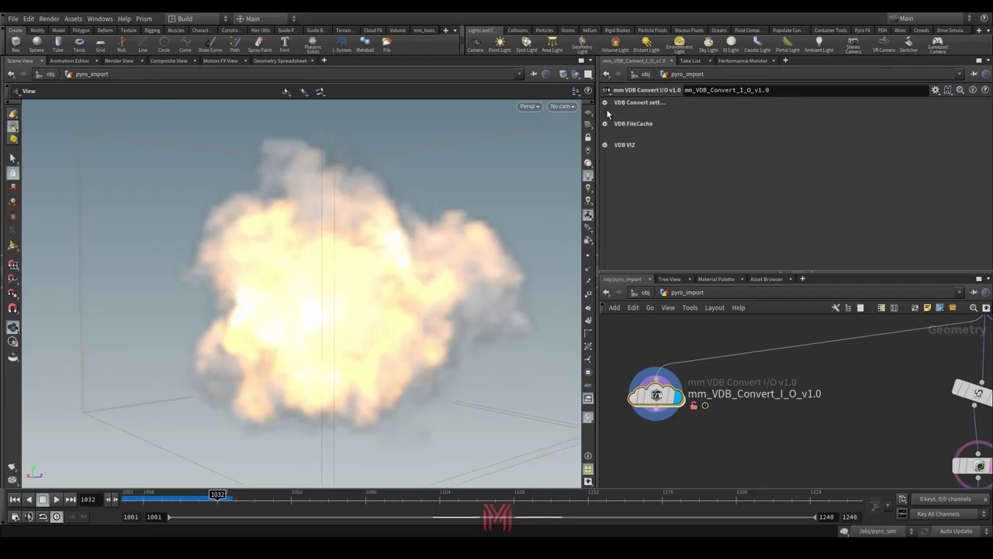
# Step: Expand VDB VIZ on mm_VDB_Convert_I_O_v1.0, review the emission and smoke settings, and collapse the section
pyautogui.click(605, 145)
pyautogui.scroll(-3, 675, 177)
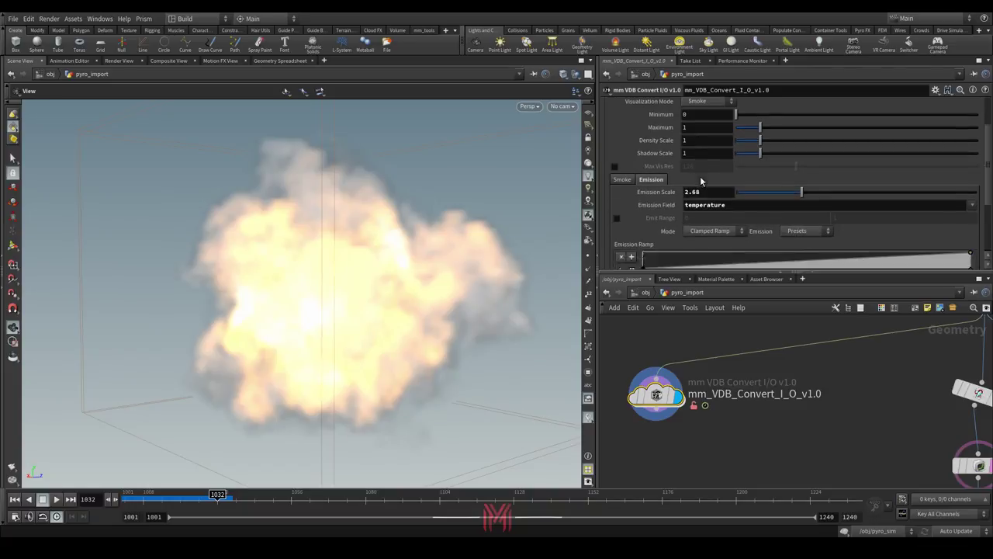
pyautogui.click(617, 169)
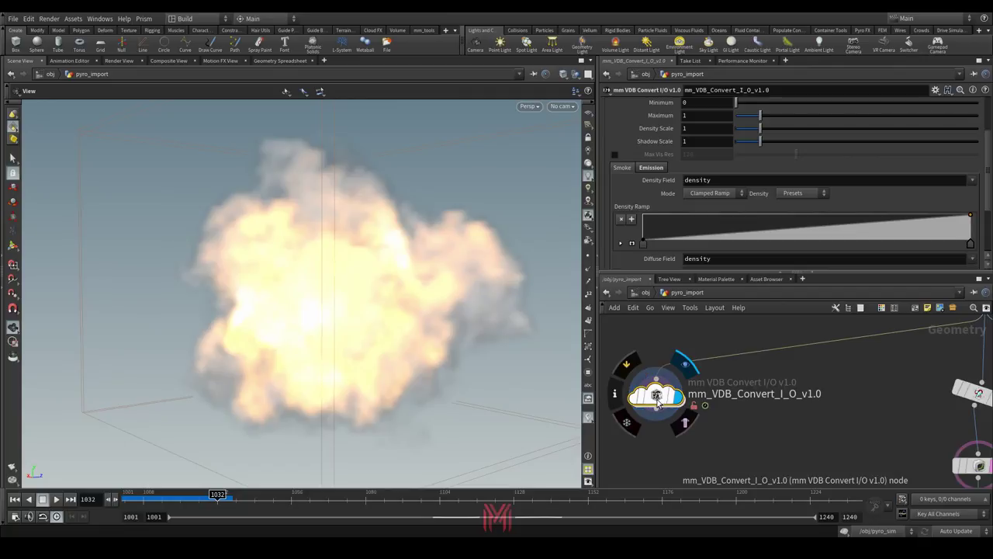
pyautogui.scroll(2, 668, 227)
pyautogui.click(607, 125)
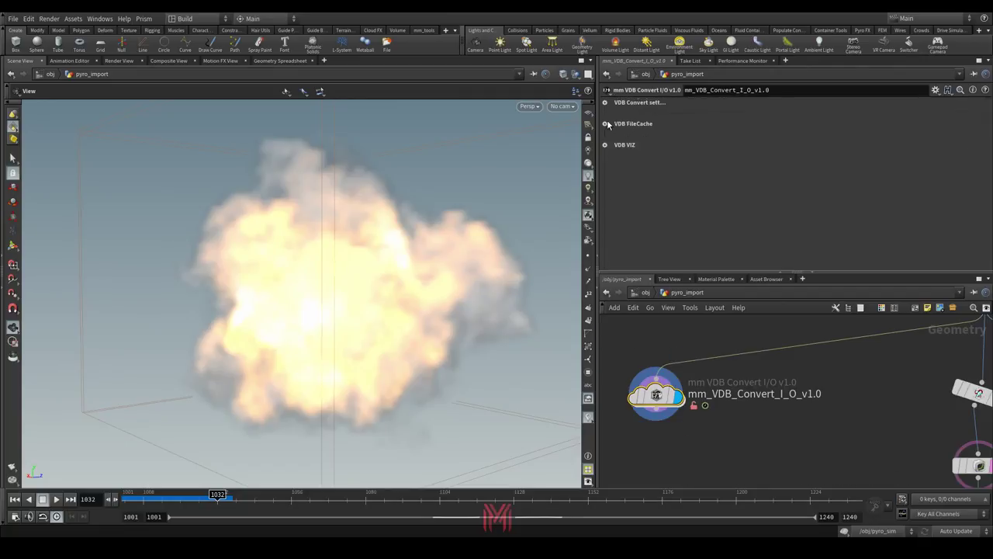
# Step: Leave the pyro_import network, select the mm_VDB_Convert object and expand its VDB Convert Setting section
pyautogui.moveTo(890, 463); pyautogui.dragTo(718, 437, button='middle')
pyautogui.moveTo(707, 365); pyautogui.dragTo(834, 428)
pyautogui.moveTo(834, 427); pyautogui.dragTo(799, 305, button='middle')
pyautogui.moveTo(720, 376); pyautogui.dragTo(834, 437)
pyautogui.moveTo(630, 426); pyautogui.dragTo(874, 460, button='middle')
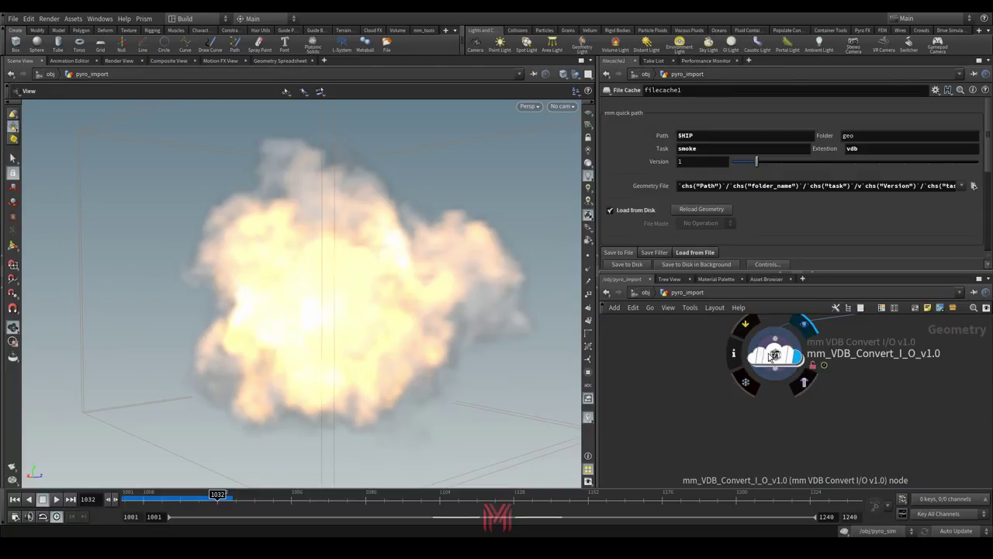
pyautogui.click(643, 293)
pyautogui.scroll(-5, 856, 399)
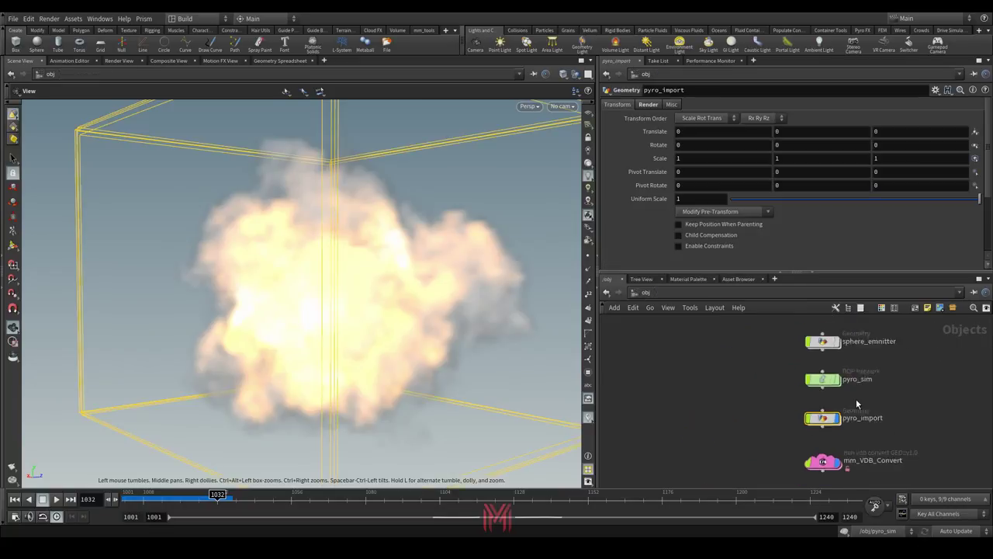
pyautogui.scroll(5, 807, 388)
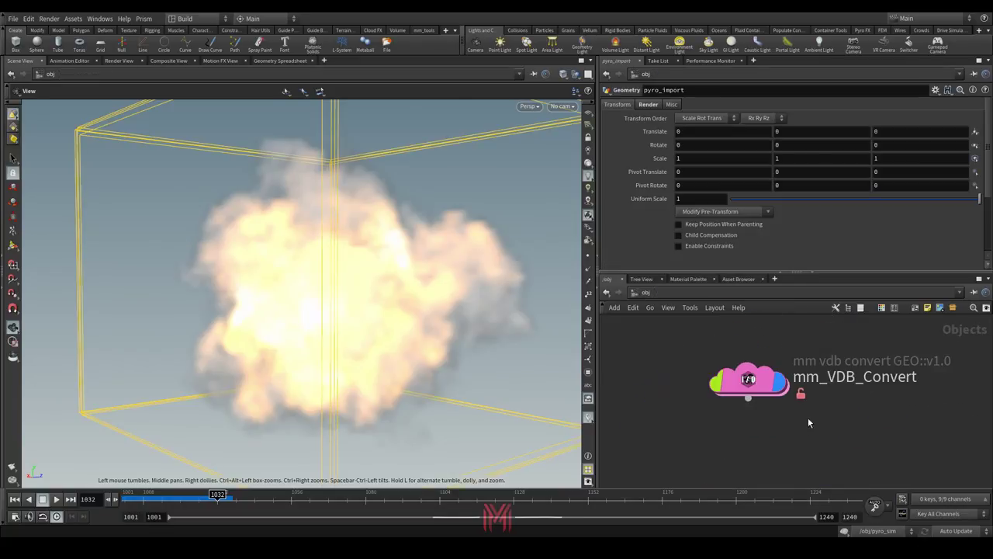
pyautogui.moveTo(881, 436); pyautogui.dragTo(807, 437, button='middle')
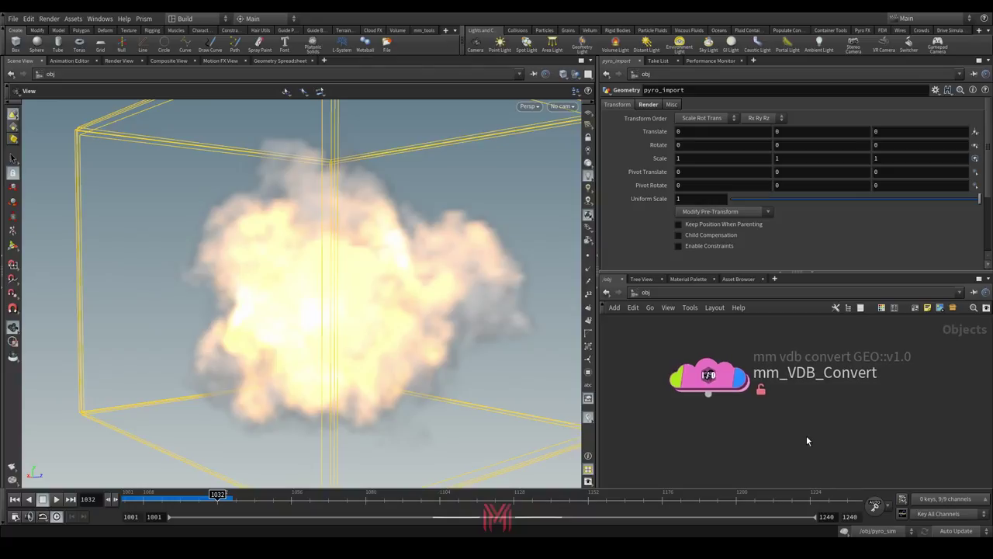
pyautogui.moveTo(794, 355); pyautogui.dragTo(663, 469)
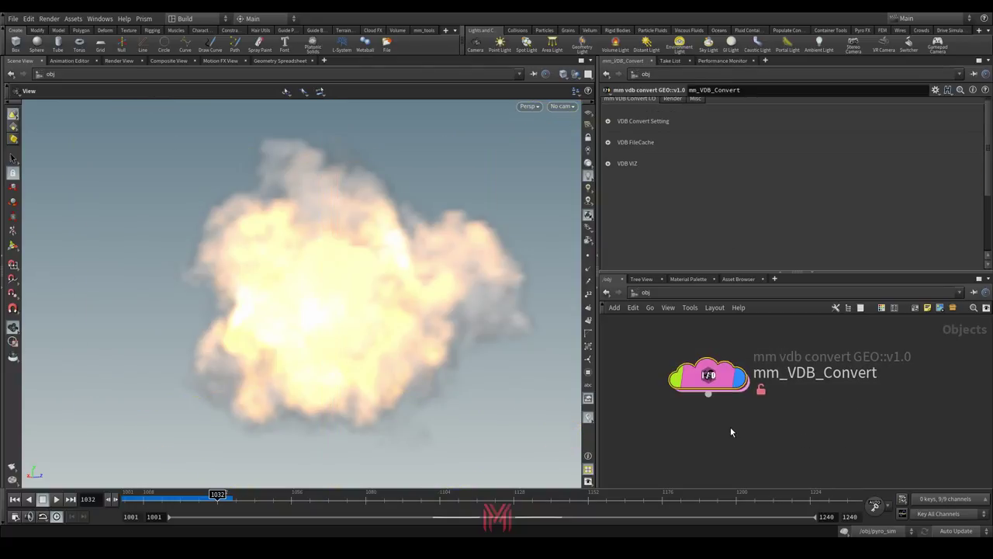
pyautogui.click(609, 121)
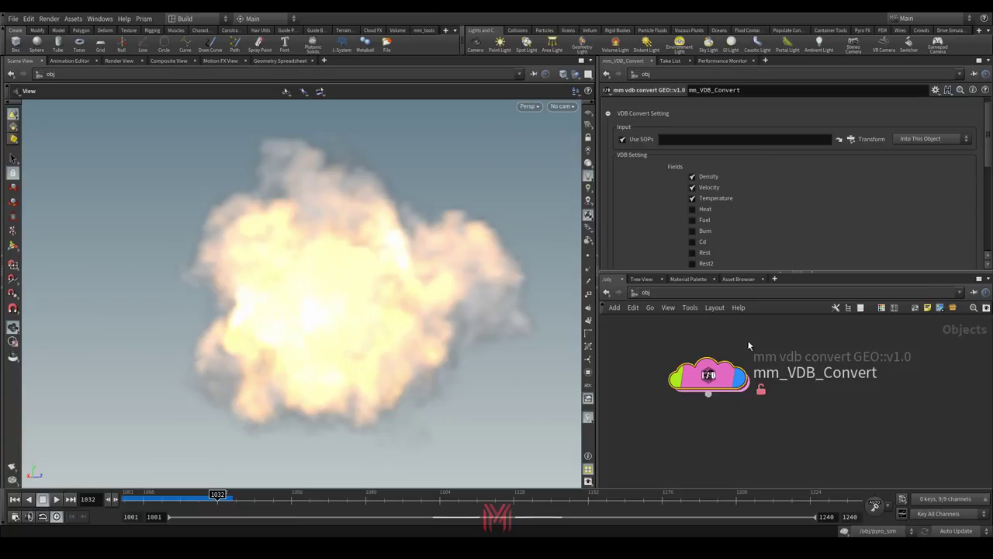
# Step: Inside pyro_import, add a Null node connected to the import_pyrofields output and name it out_DOP_iO
pyautogui.moveTo(728, 330); pyautogui.dragTo(803, 400, button='middle')
pyautogui.scroll(-2, 804, 402)
pyautogui.doubleClick(792, 371)
pyautogui.moveTo(832, 370); pyautogui.dragTo(369, 402, button='middle')
pyautogui.moveTo(718, 377); pyautogui.dragTo(762, 438, button='middle')
pyautogui.moveTo(715, 339); pyautogui.dragTo(565, 413)
pyautogui.moveTo(752, 394); pyautogui.dragTo(748, 329, button='middle')
pyautogui.click(858, 412)
pyautogui.moveTo(885, 411); pyautogui.dragTo(795, 415)
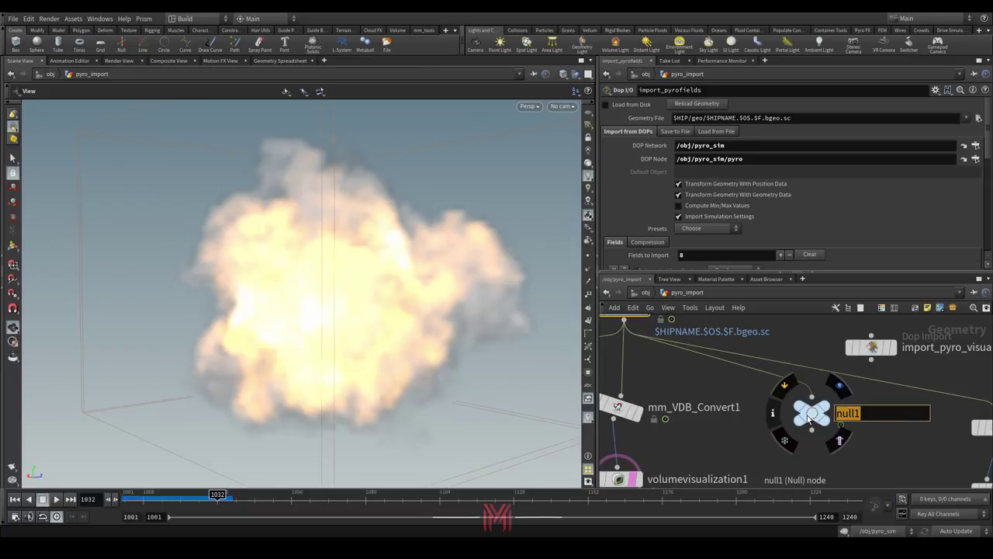
pyautogui.write('out_DOP_iO')
pyautogui.press('Return')
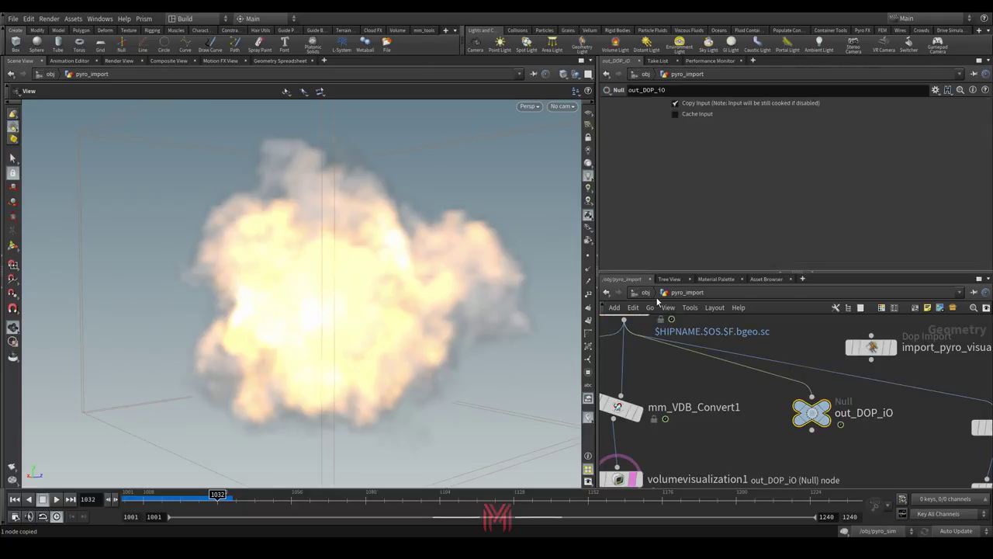
# Step: Copy the out_DOP_iO node and paste its path into the Use SOPs input of the mm_VDB_Convert object
pyautogui.hotkey('ctrl', 'c')
pyautogui.press('u')
pyautogui.click(751, 408)
pyautogui.click(743, 140)
pyautogui.hotkey('ctrl', 'v')
pyautogui.press('Return')
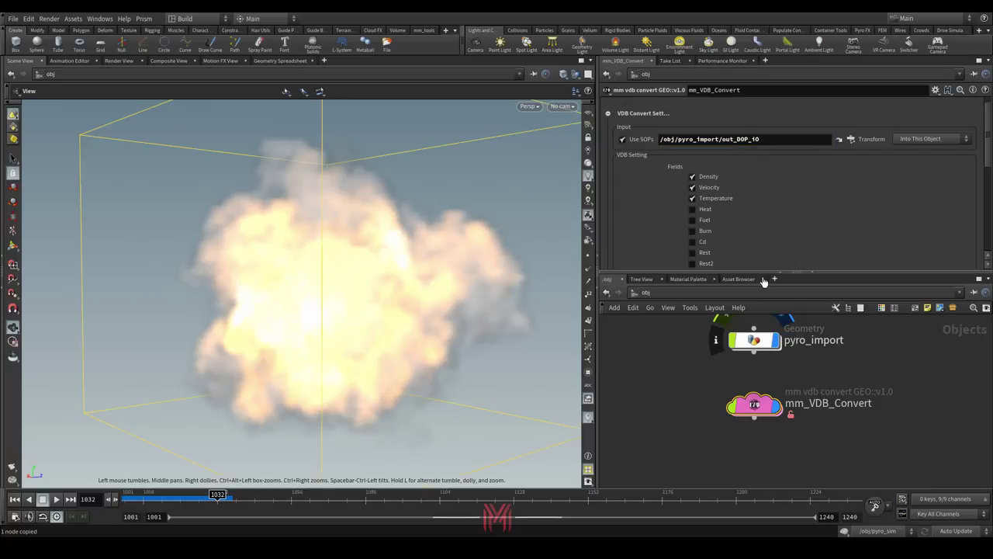
# Step: Review the conversion fields of mm_VDB_Convert, expand its VDB FileCache section and set the task to smoke
pyautogui.scroll(-5, 715, 375)
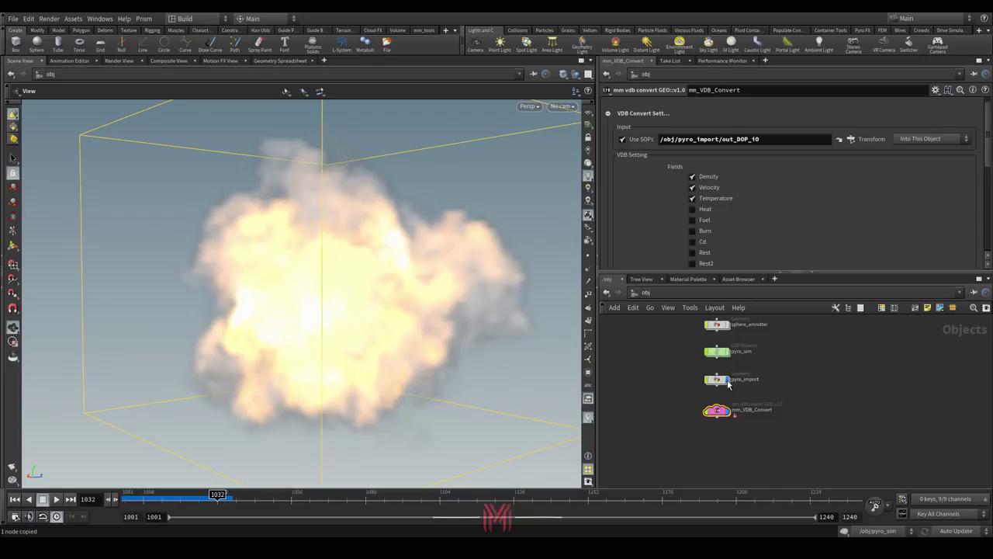
pyautogui.scroll(3, 717, 415)
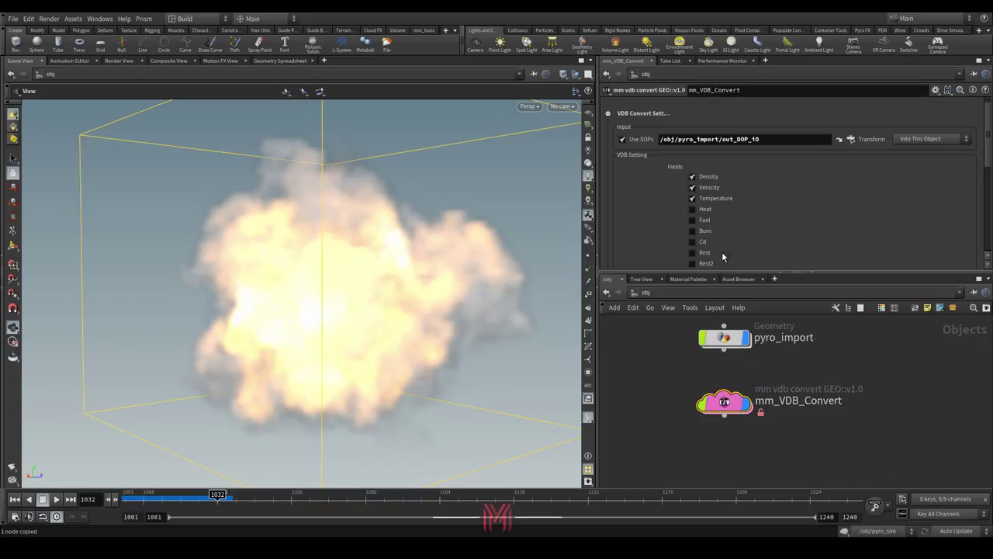
pyautogui.scroll(-2, 718, 218)
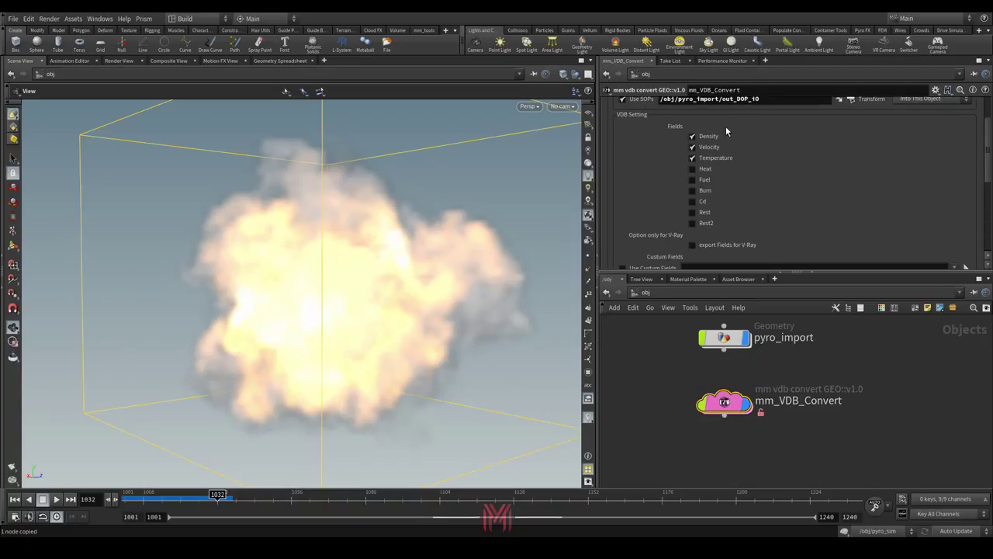
pyautogui.scroll(-2, 722, 210)
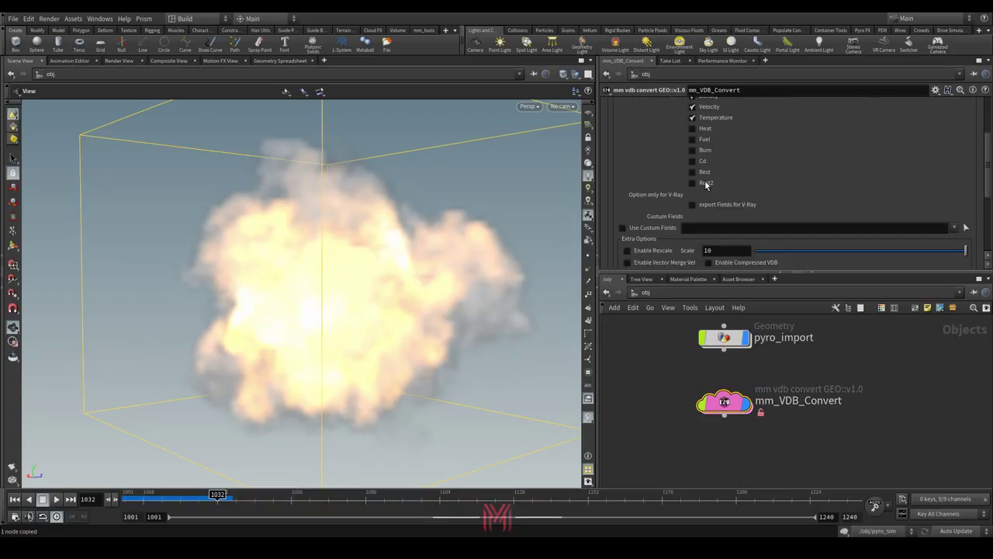
pyautogui.scroll(-7, 702, 191)
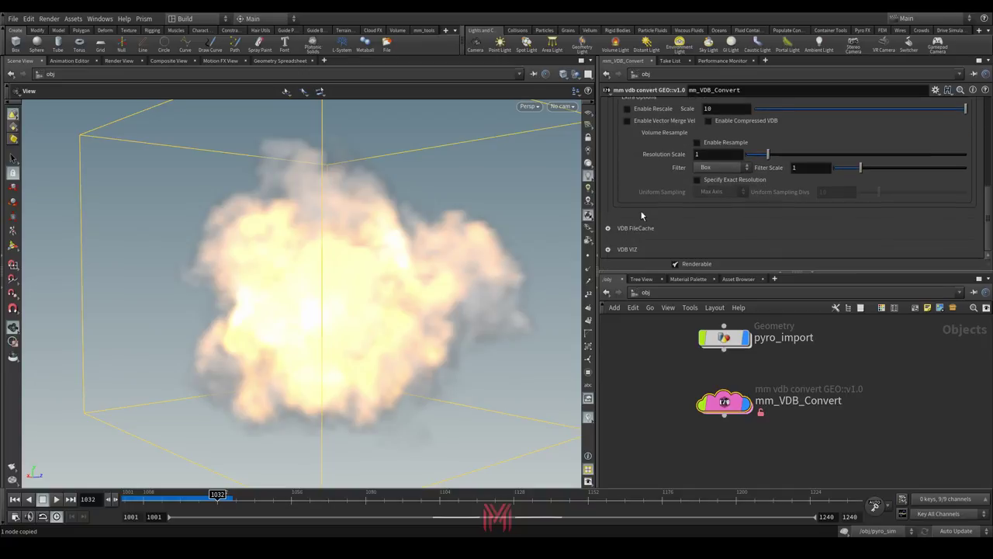
pyautogui.click(610, 228)
pyautogui.scroll(-5, 690, 176)
pyautogui.scroll(8, 724, 186)
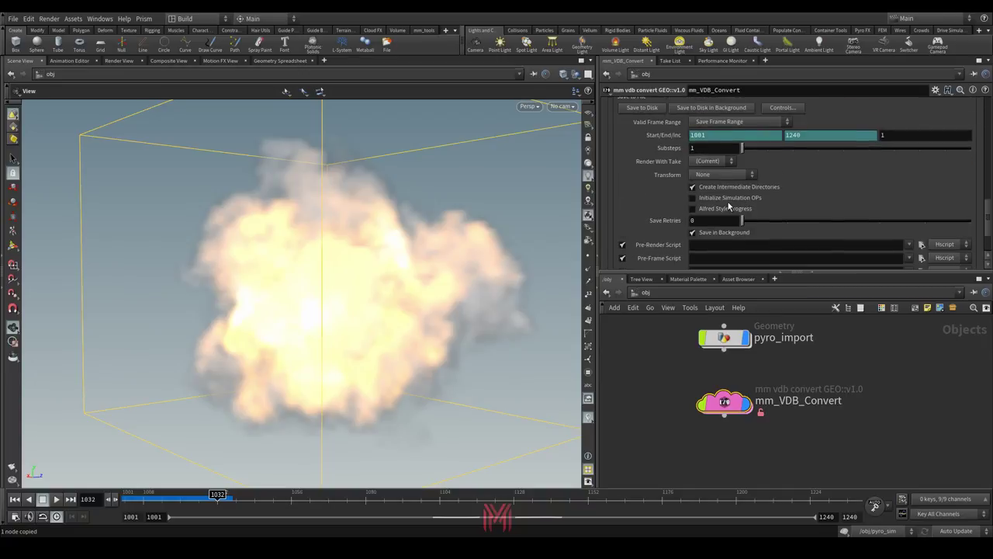
pyautogui.click(714, 125)
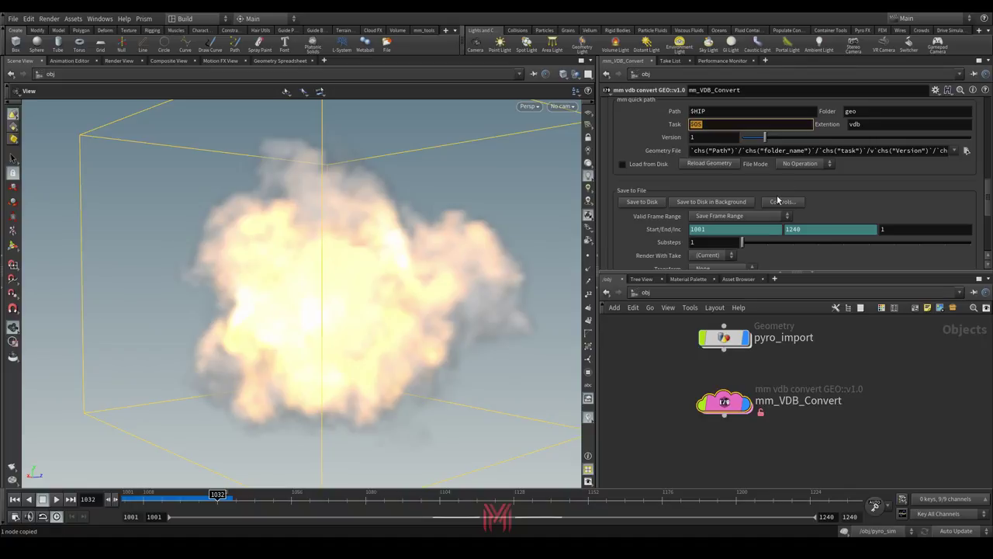
pyautogui.write('smoke')
pyautogui.press('Return')
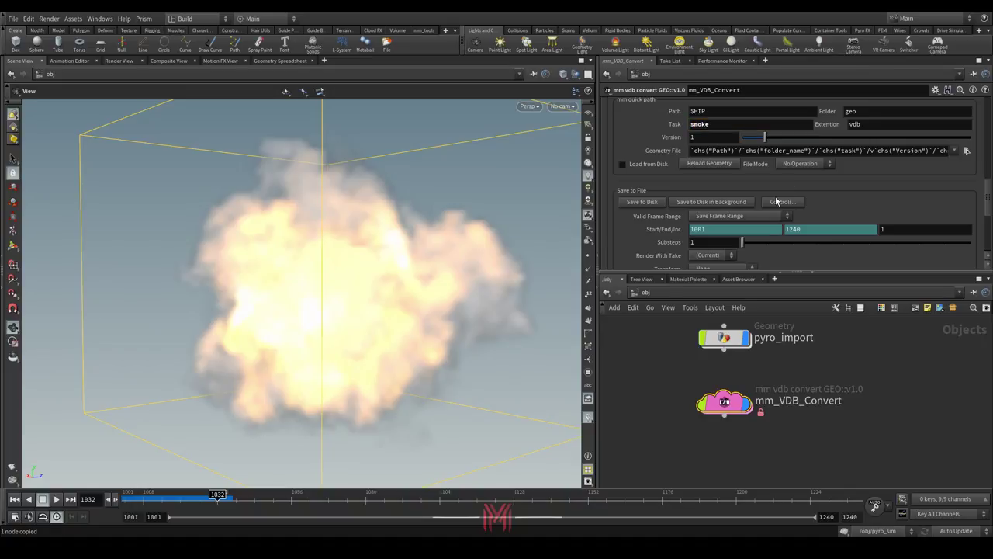
# Step: Review the save options, start saving the smoke VDB cache to disk for frames 1001 to 1240, and interrupt the save partway
pyautogui.scroll(-1, 650, 172)
pyautogui.scroll(-4, 648, 152)
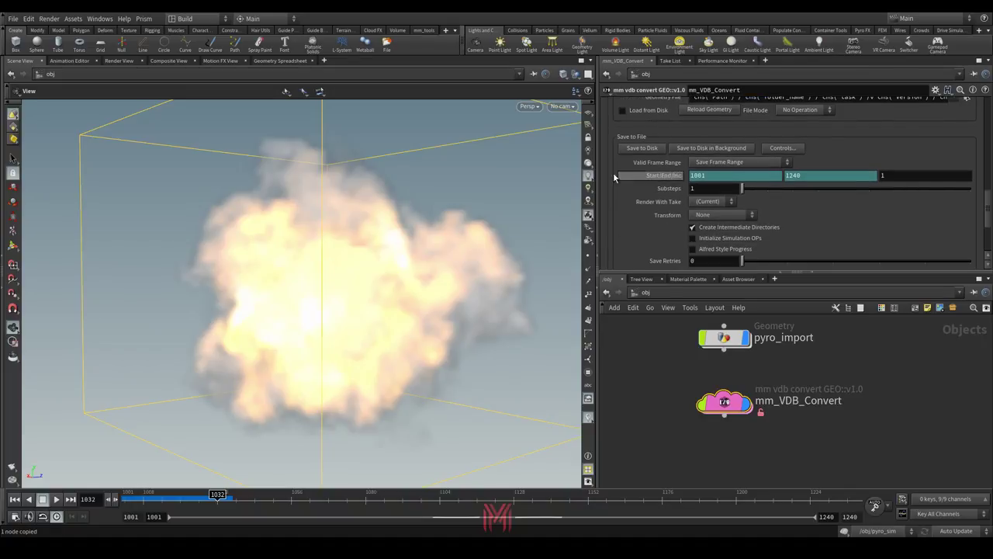
pyautogui.scroll(-1, 715, 232)
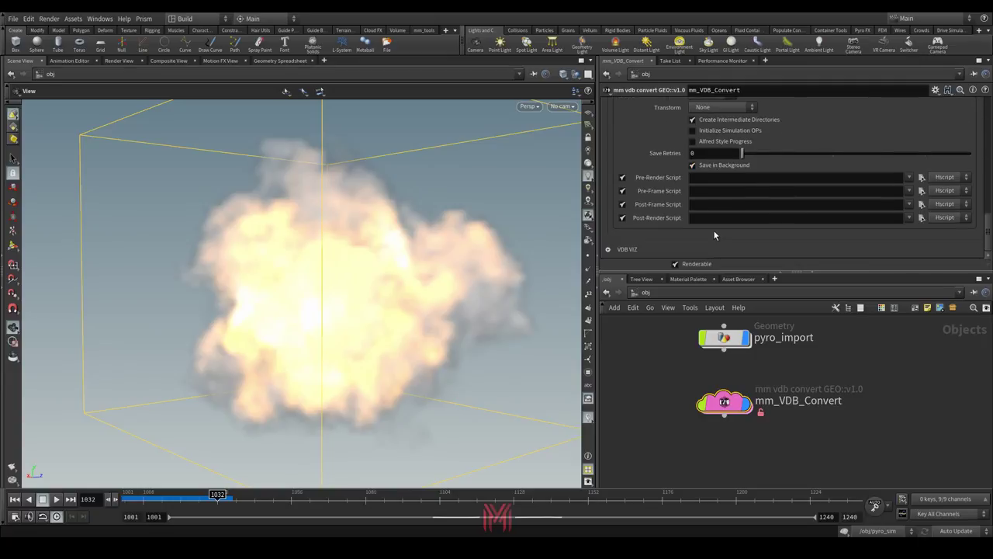
pyautogui.scroll(6, 680, 220)
pyautogui.scroll(-1, 646, 225)
pyautogui.click(650, 201)
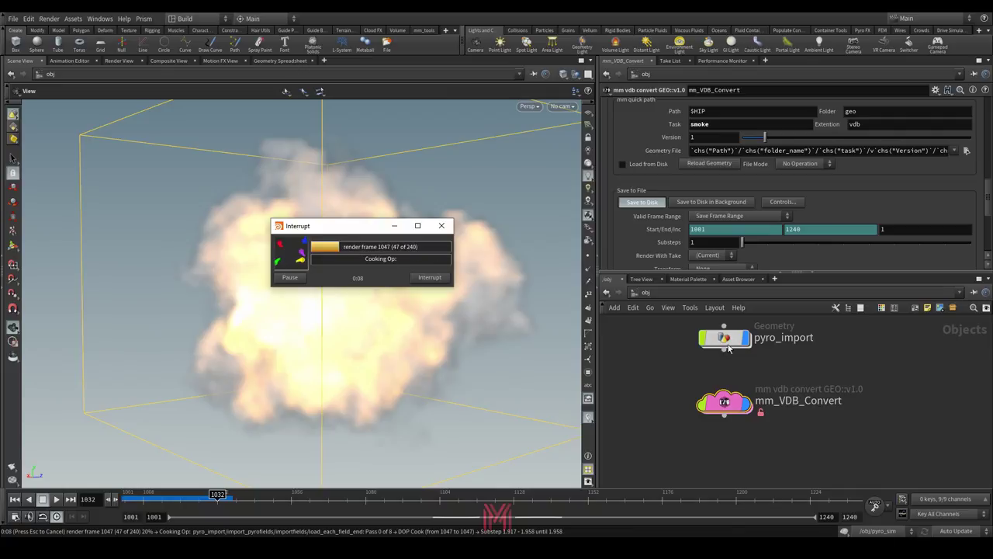
pyautogui.click(438, 279)
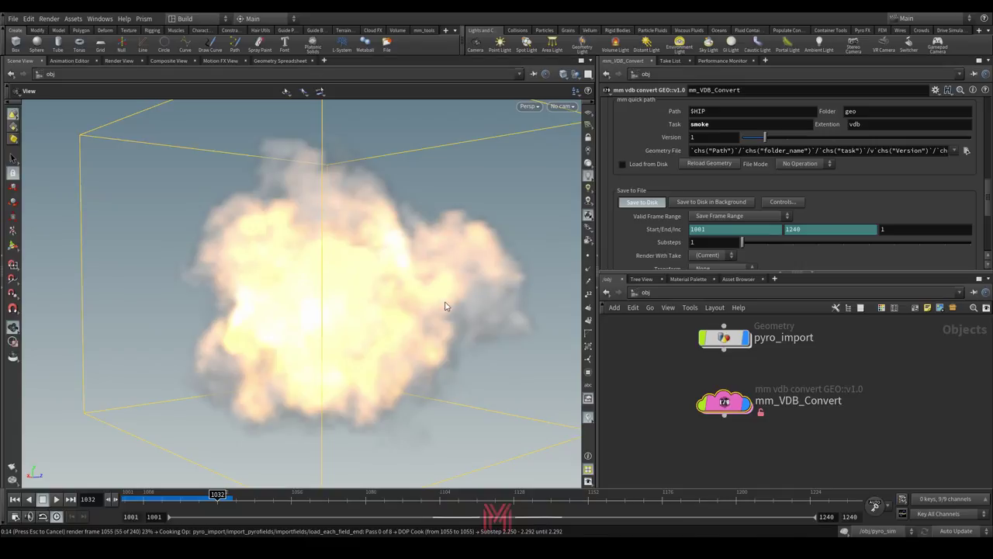
pyautogui.click(449, 462)
# Step: Turn off the display of the pyro_import object
pyautogui.moveTo(879, 349); pyautogui.dragTo(880, 381, button='middle')
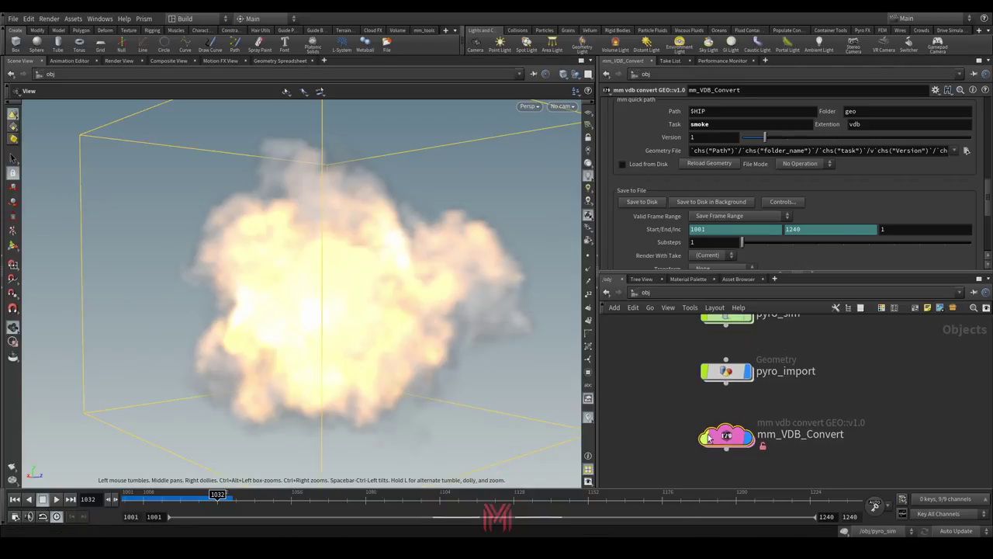
pyautogui.click(750, 373)
pyautogui.click(749, 373)
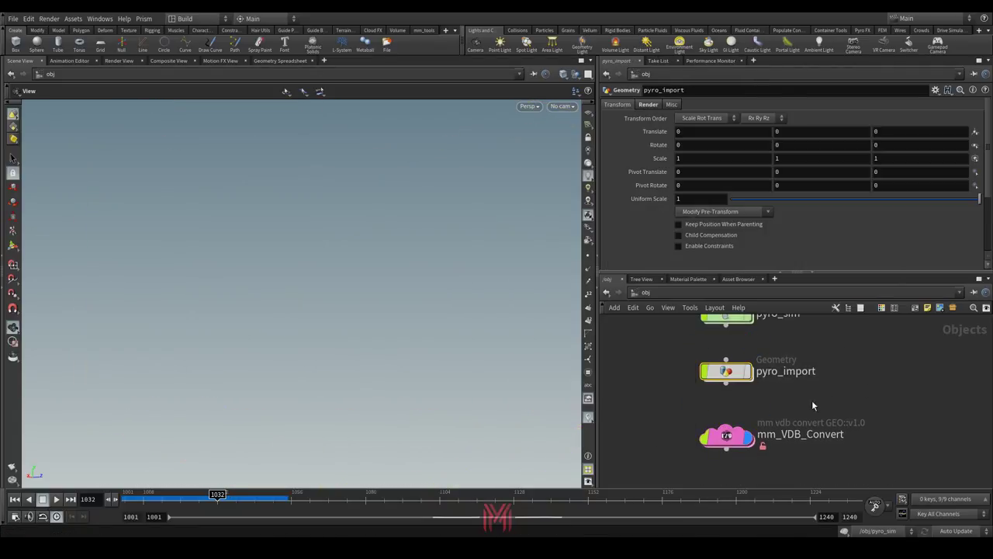
# Step: Enable Load from Disk in the VDB FileCache settings of mm_VDB_Convert
pyautogui.moveTo(775, 454); pyautogui.dragTo(773, 406, button='middle')
pyautogui.click(733, 386)
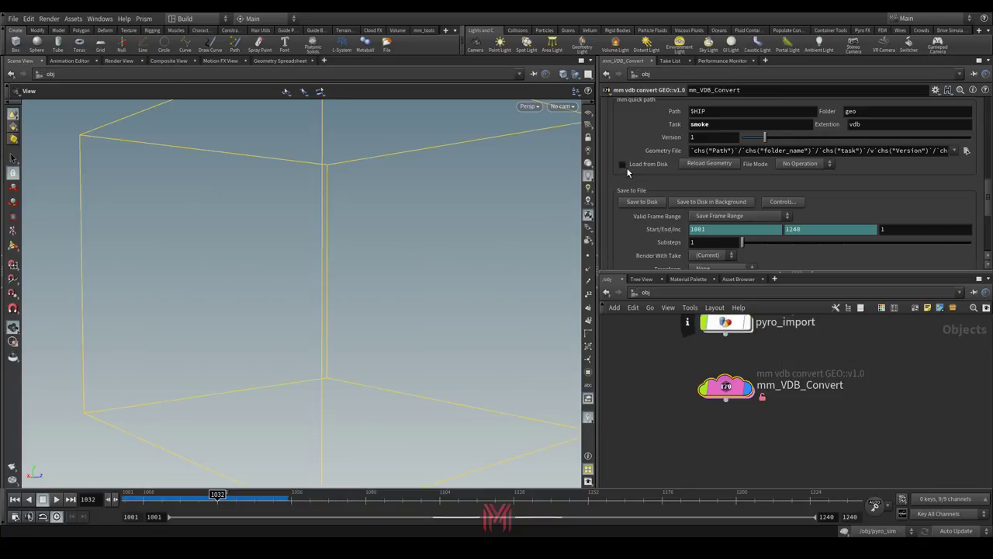
pyautogui.click(623, 165)
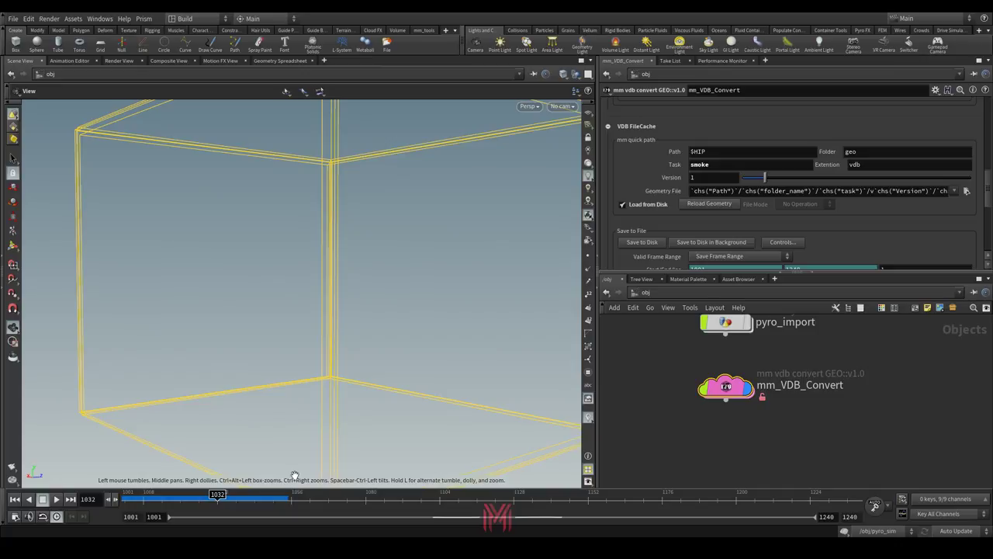
# Step: Expand VDB VIZ on mm_VDB_Convert and set both the Emission Field and the Emission Color Field to density
pyautogui.scroll(-10, 811, 181)
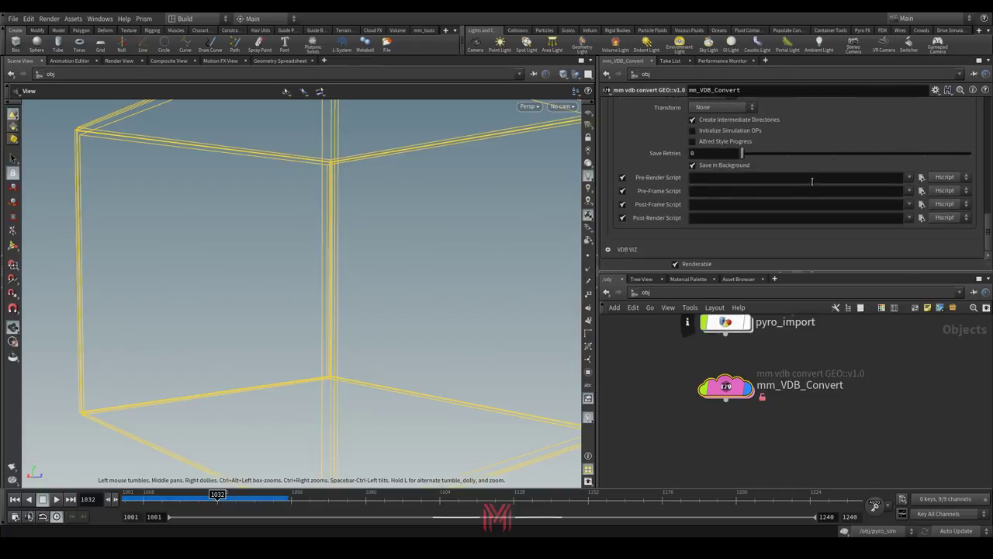
pyautogui.click(610, 248)
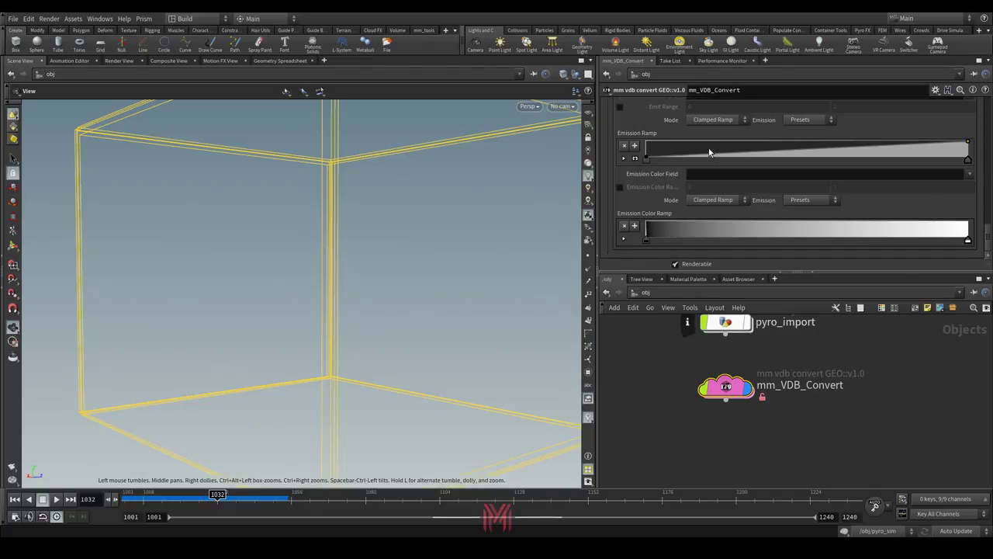
pyautogui.scroll(2, 720, 192)
pyautogui.click(702, 148)
pyautogui.write('desnity')
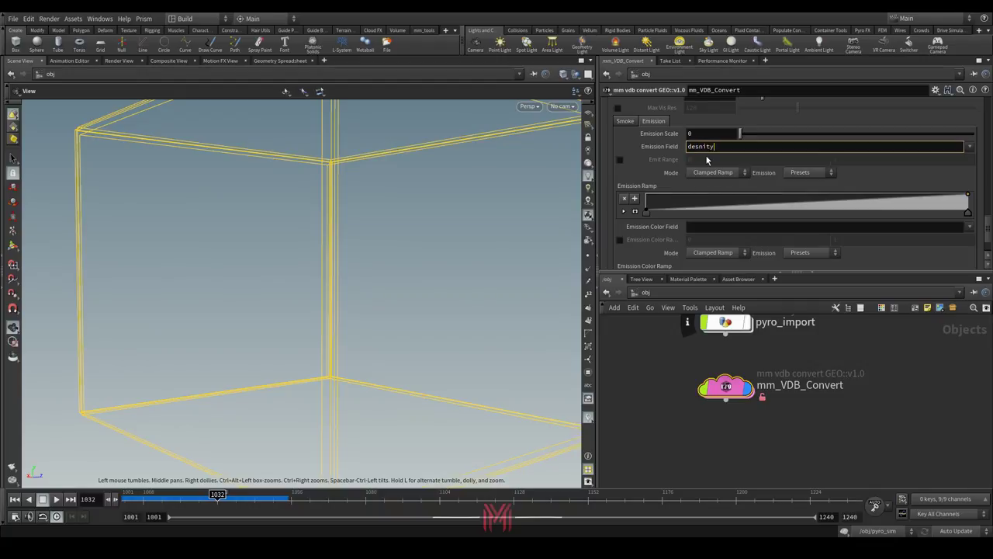
pyautogui.write('nsity')
pyautogui.press('Return')
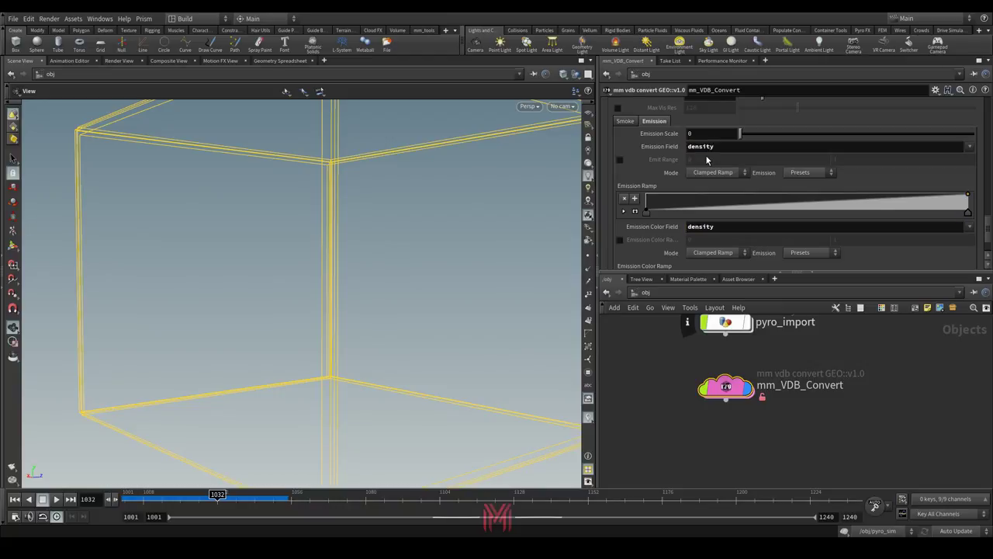
# Step: Select the field name in the Emission Field of the VDB VIZ settings
pyautogui.scroll(2, 748, 217)
pyautogui.doubleClick(727, 212)
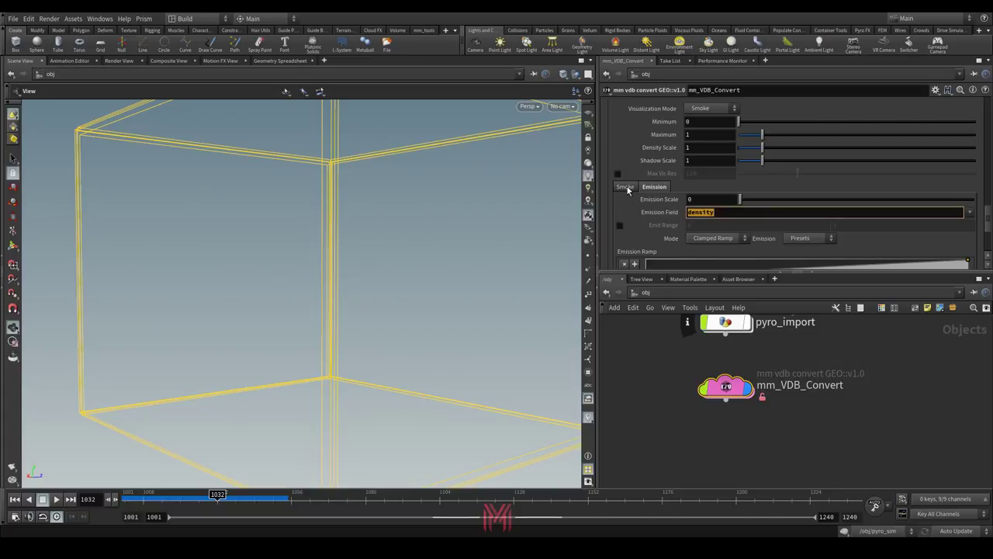
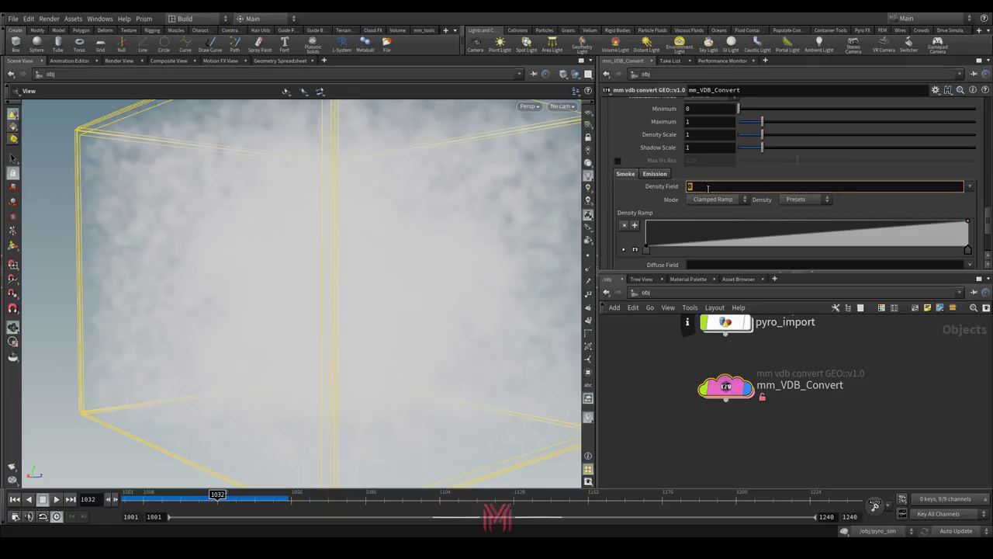
# Step: Set both the Density Field and the Diffuse Field to density in the Smoke settings of VDB VIZ
pyautogui.write('density')
pyautogui.scroll(-1, 729, 222)
pyautogui.press('Return')
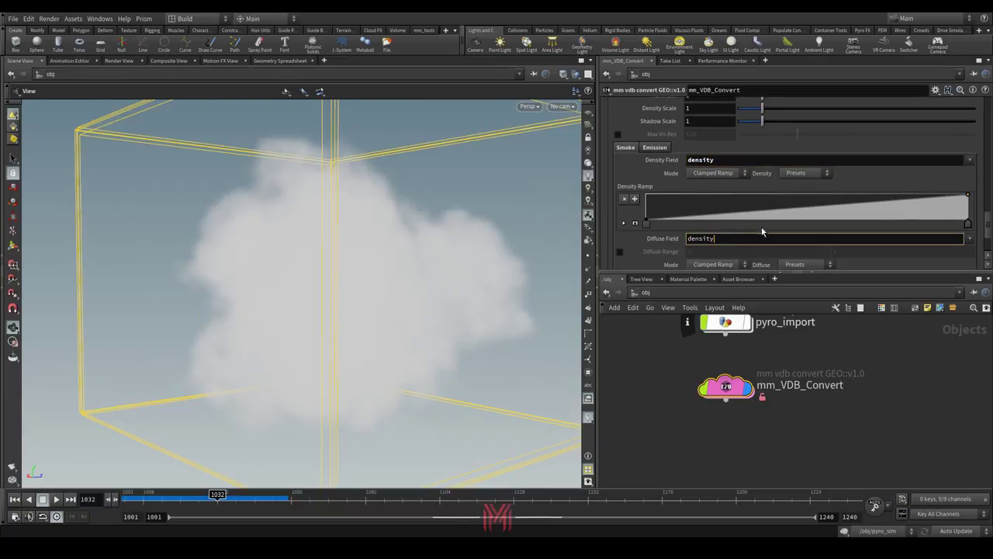
# Step: Check the exported fields of mm_VDB_Convert and set the Emission Field in VDB VIZ to temperature
pyautogui.scroll(2, 701, 233)
pyautogui.click(654, 199)
pyautogui.doubleClick(733, 224)
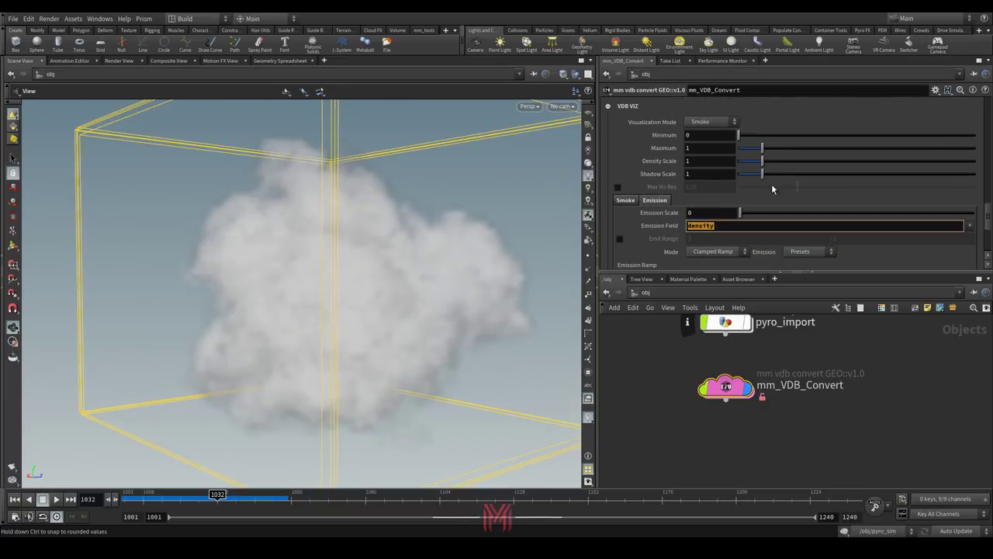
pyautogui.scroll(11, 773, 189)
pyautogui.scroll(-8, 771, 178)
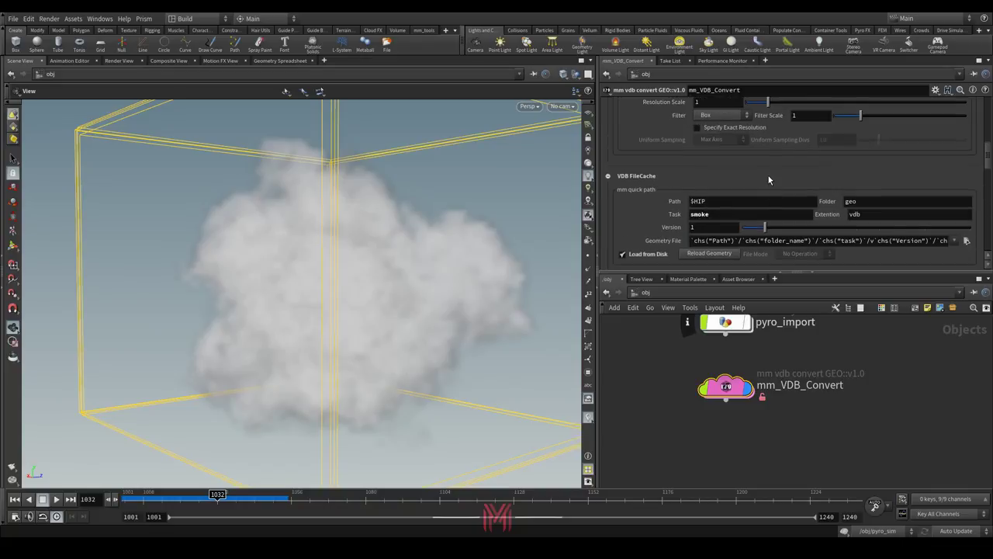
pyautogui.scroll(3, 770, 174)
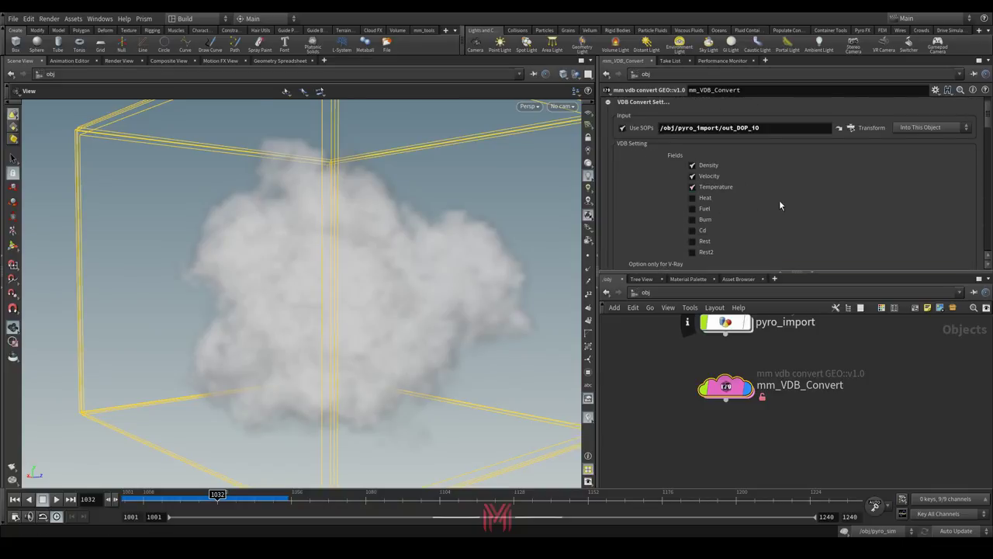
pyautogui.scroll(-6, 781, 205)
pyautogui.click(793, 199)
pyautogui.click(742, 200)
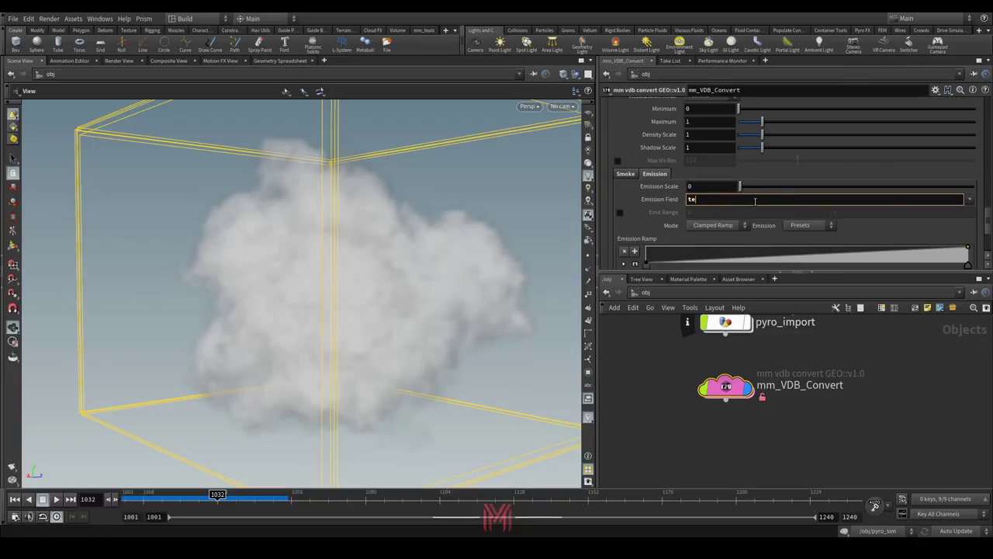
pyautogui.write('temperature')
pyautogui.press('Return')
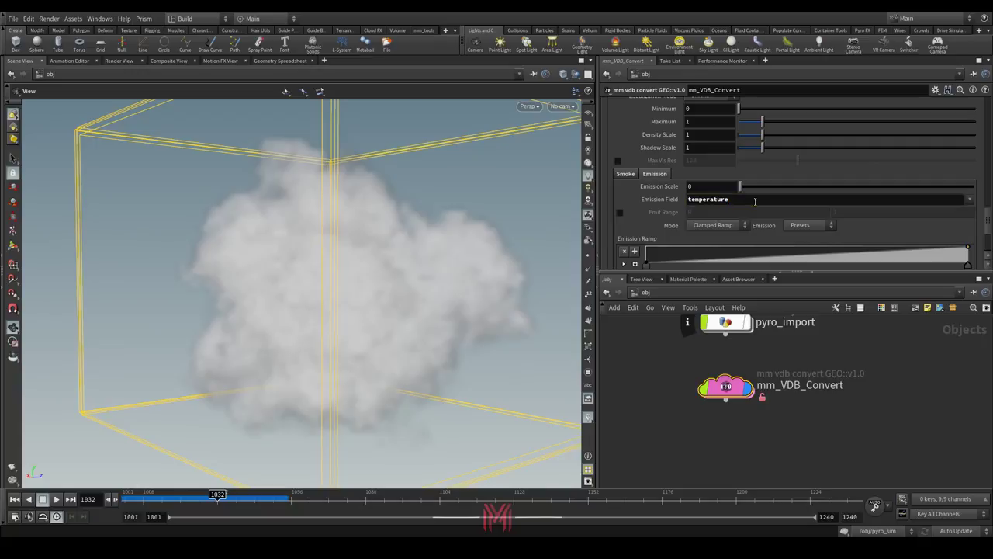
# Step: Copy temperature into the Emission Color Field and apply the Black Body preset to its color ramp
pyautogui.click(754, 200)
pyautogui.scroll(-2, 745, 194)
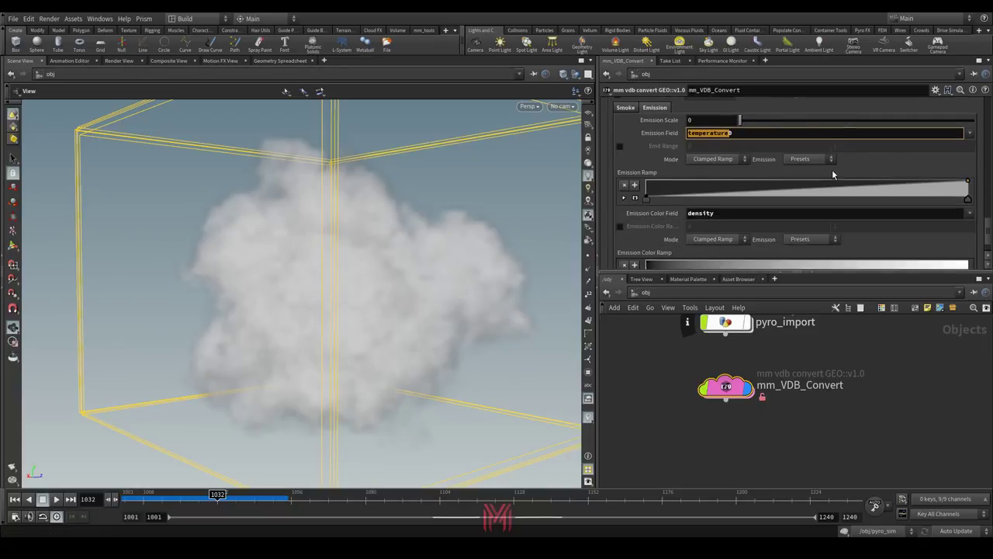
pyautogui.hotkey('ctrl', 'c')
pyautogui.click(698, 187)
pyautogui.hotkey('ctrl', 'v')
pyautogui.press('Return')
pyautogui.click(800, 213)
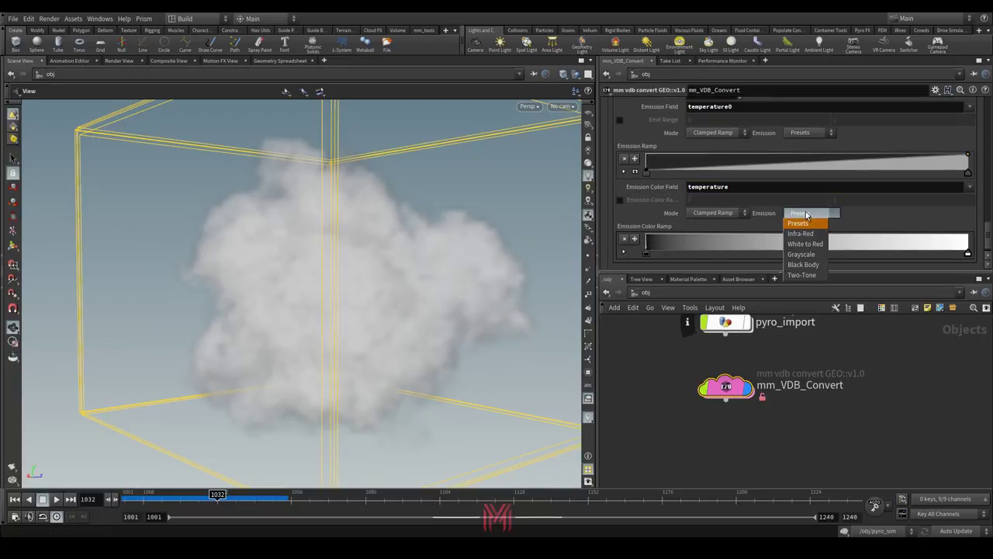
pyautogui.click(803, 265)
# Step: Set the Emission Scale in the VDB VIZ settings to 2
pyautogui.scroll(2, 807, 225)
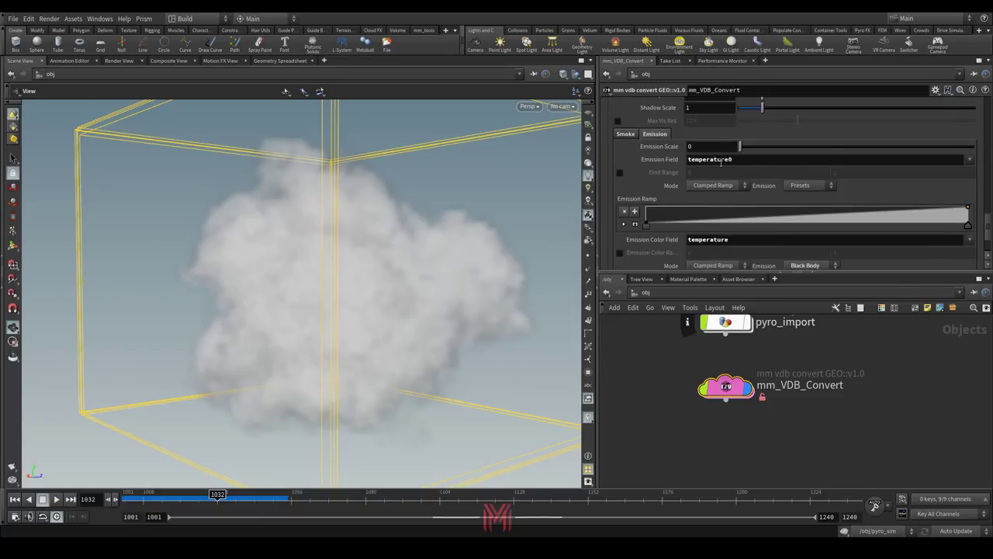
pyautogui.click(710, 146)
pyautogui.write('2')
pyautogui.press('Return')
# Step: Scrub the timeline from its start to frame 1086 to check the emission in the viewport
pyautogui.scroll(-2, 751, 190)
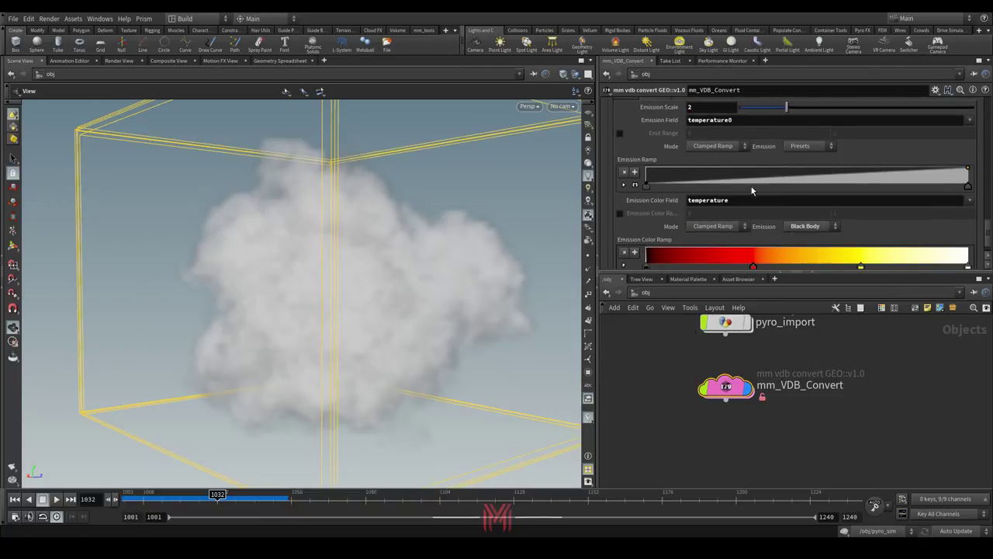
pyautogui.scroll(-1, 750, 186)
pyautogui.click(124, 500)
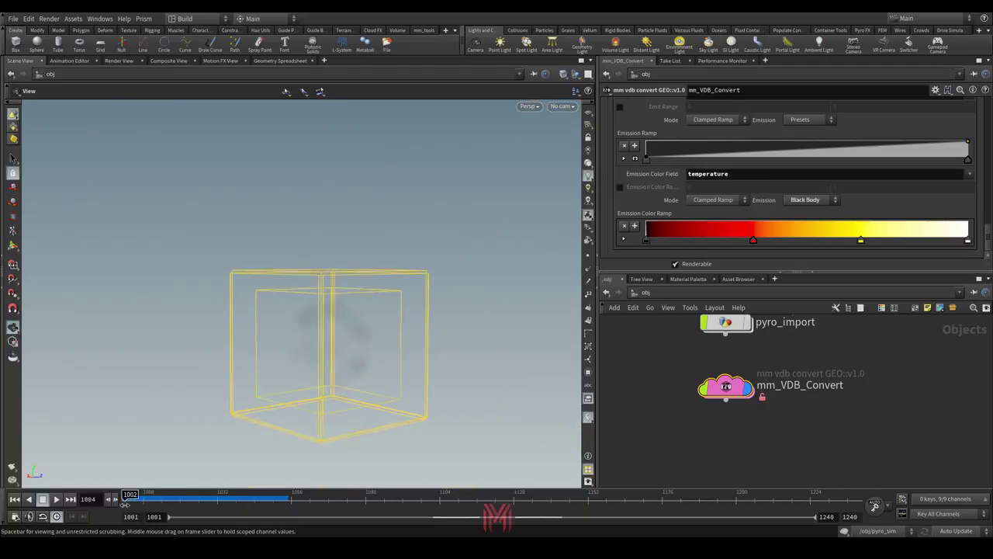
pyautogui.moveTo(124, 502); pyautogui.dragTo(385, 494)
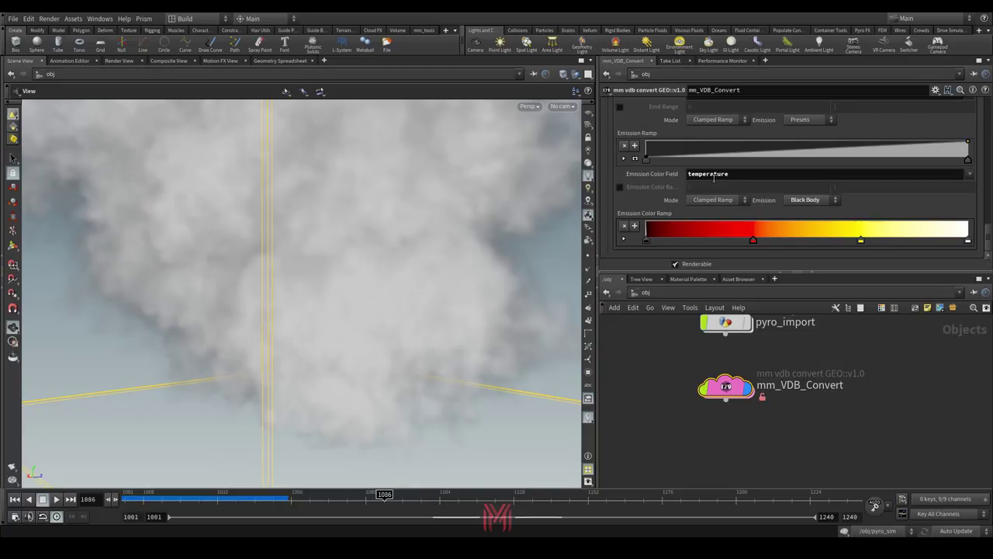
# Step: Review the Smoke fields and inspect the whole smoke cloud while scrubbing the timeline to frame 1097
pyautogui.scroll(4, 710, 177)
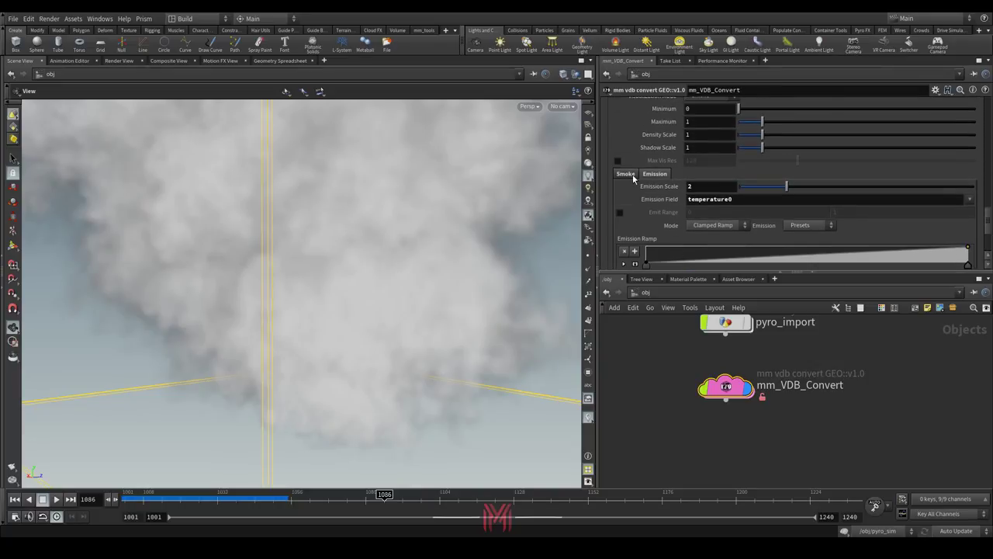
pyautogui.click(633, 177)
pyautogui.scroll(-2, 698, 201)
pyautogui.scroll(-3, 412, 237)
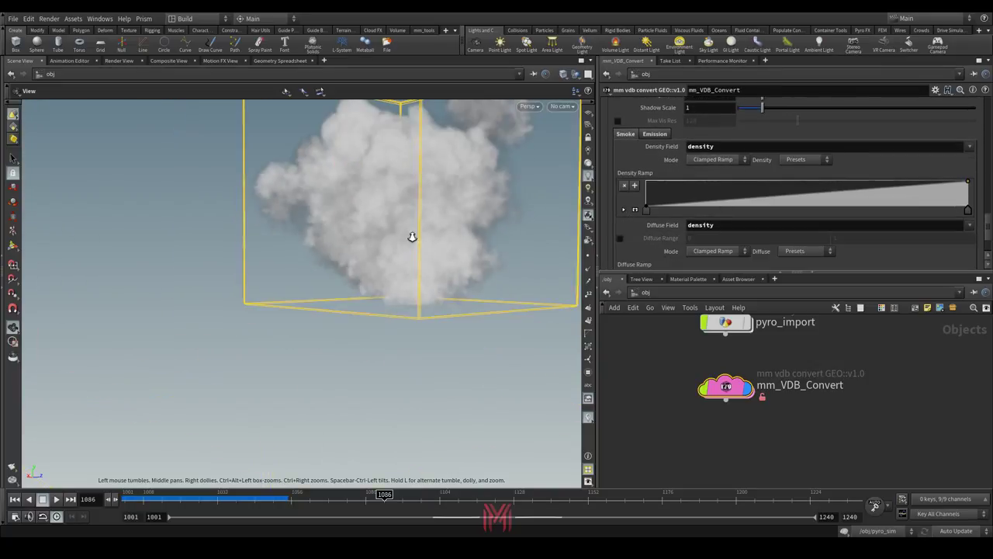
pyautogui.moveTo(412, 237); pyautogui.dragTo(297, 350)
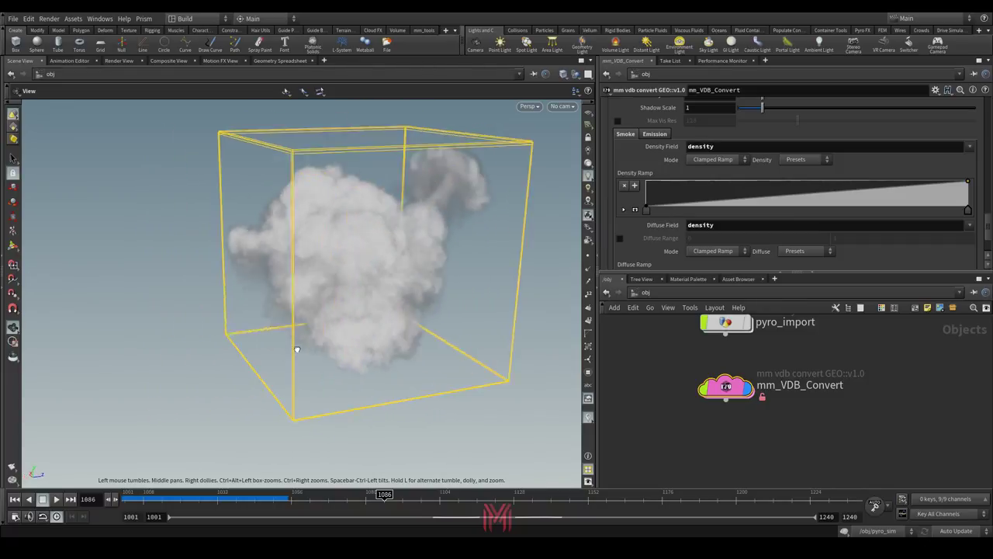
pyautogui.moveTo(240, 500); pyautogui.dragTo(418, 502)
pyautogui.moveTo(818, 359); pyautogui.dragTo(793, 454, button='middle')
# Step: Enable the Heat field in the VDB Setting fields of mm_VDB_Convert
pyautogui.scroll(5, 678, 166)
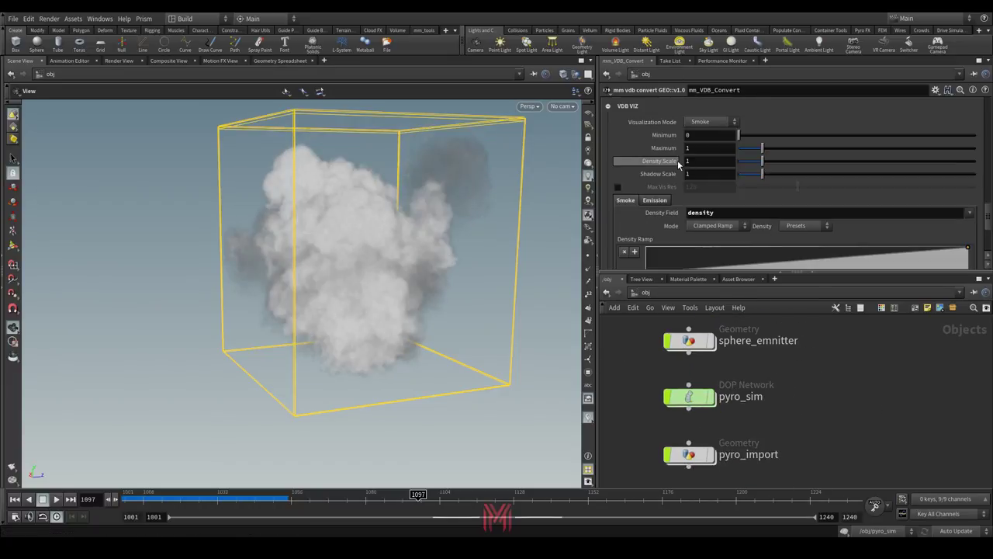
pyautogui.scroll(10, 676, 170)
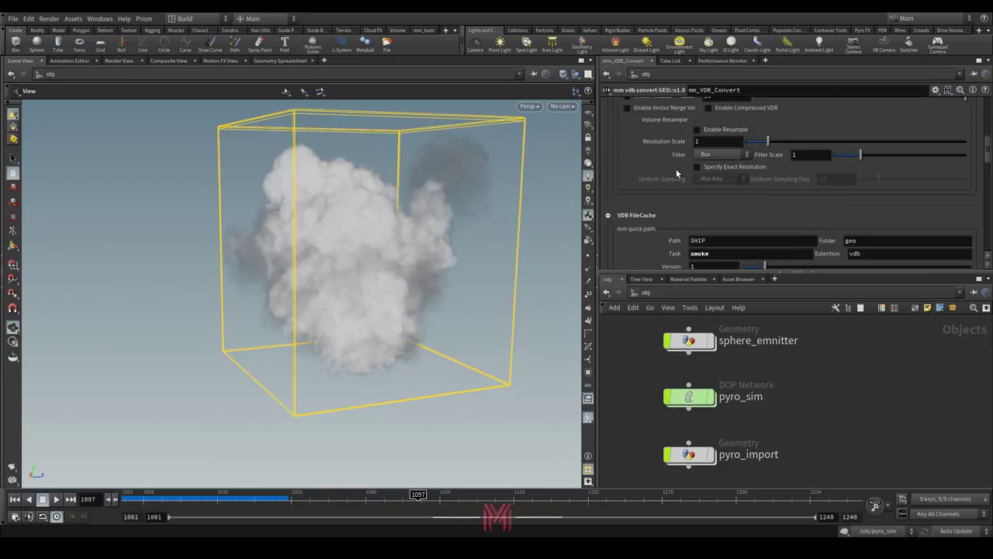
pyautogui.scroll(5, 678, 173)
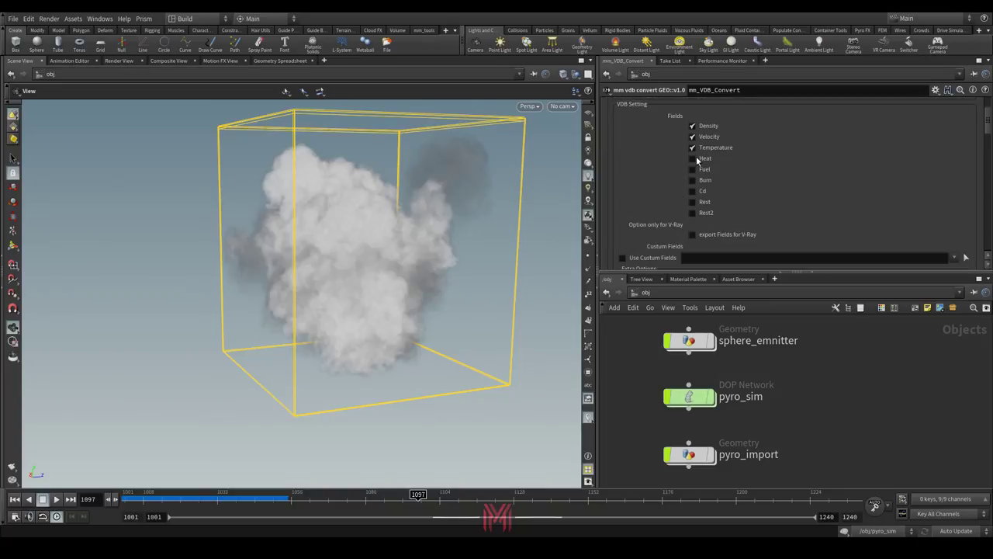
pyautogui.click(694, 159)
# Step: With Load from Disk turned off, go to frame 1001 and save the VDB cache to disk
pyautogui.scroll(-10, 709, 187)
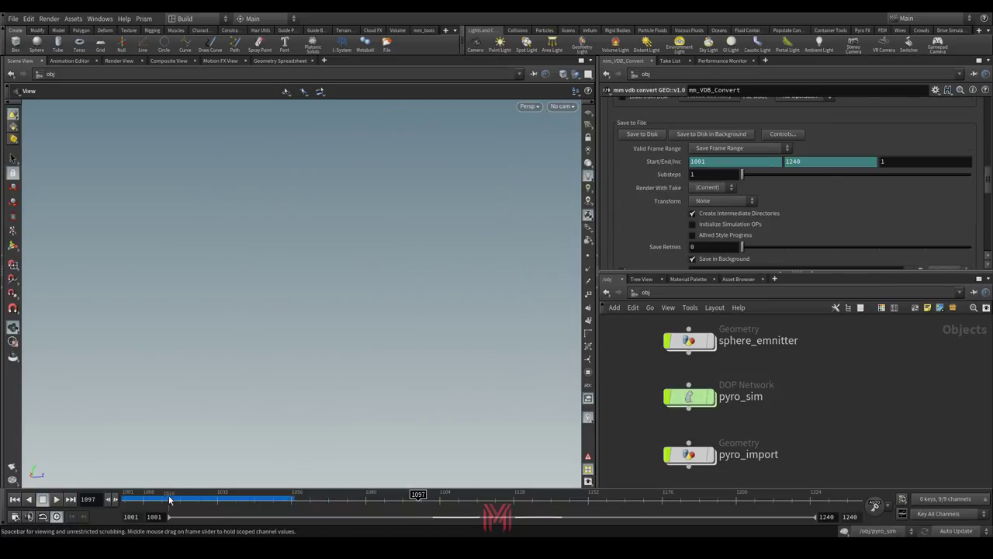
pyautogui.click(126, 496)
pyautogui.scroll(1, 712, 191)
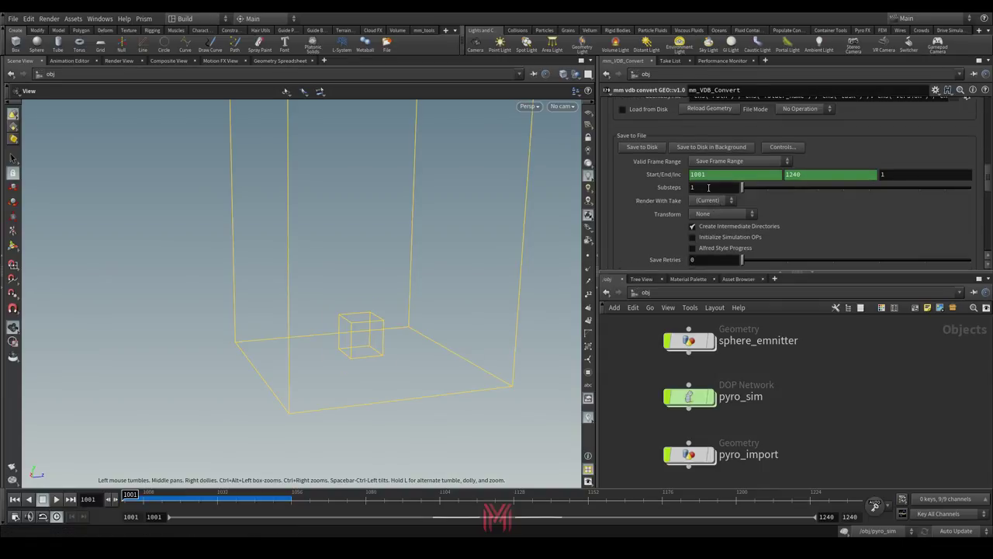
pyautogui.click(641, 147)
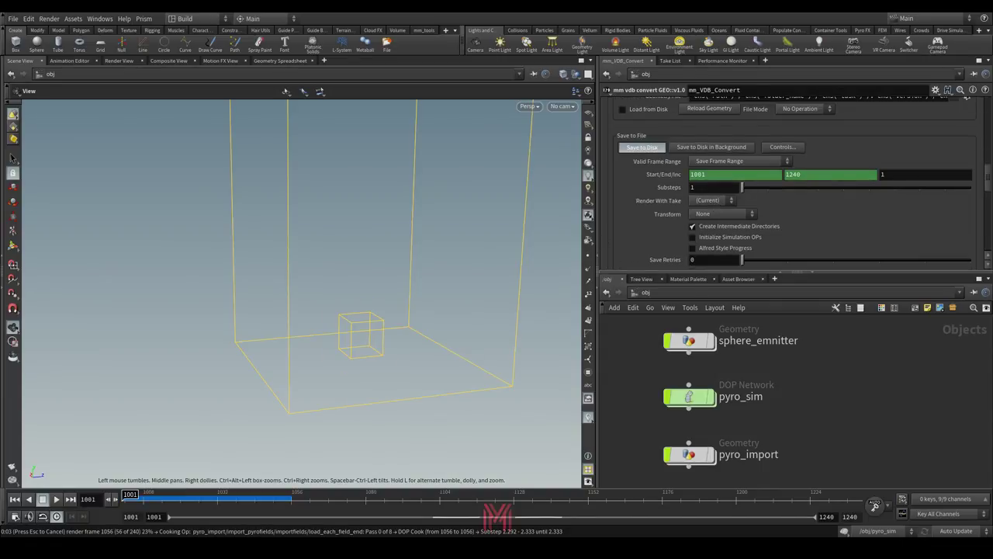
# Step: Move the progress dialog aside and interrupt the running cache save
pyautogui.moveTo(639, 240); pyautogui.dragTo(379, 236)
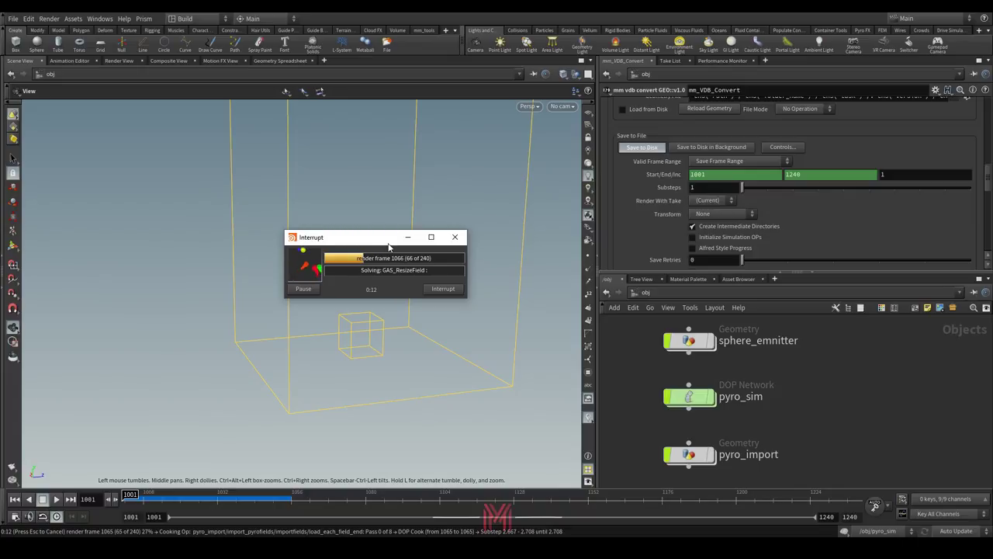
pyautogui.moveTo(381, 239); pyautogui.dragTo(364, 238)
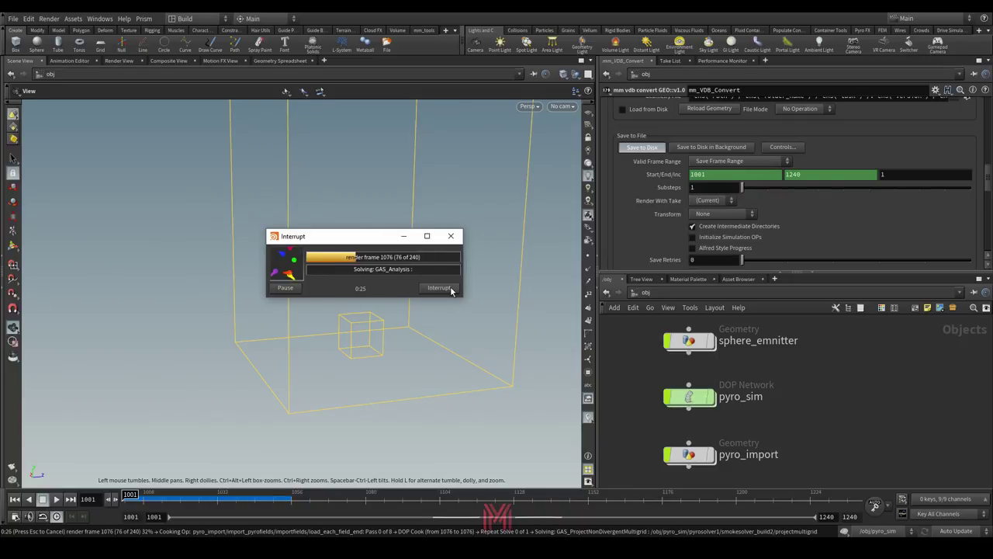
pyautogui.click(425, 287)
pyautogui.click(388, 415)
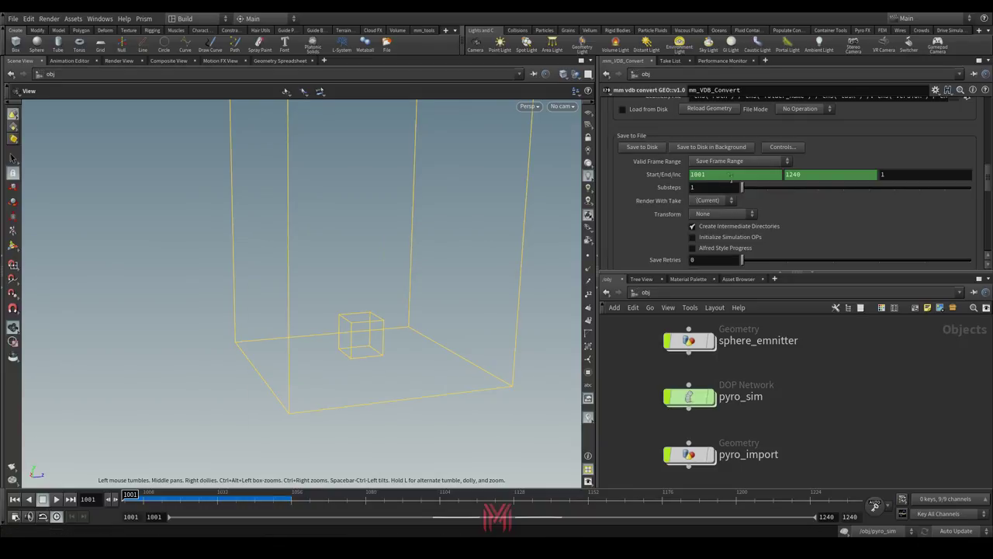
# Step: Set the Emission Field in the Emission settings of VDB VIZ to heat
pyautogui.scroll(3, 698, 179)
pyautogui.scroll(-10, 674, 221)
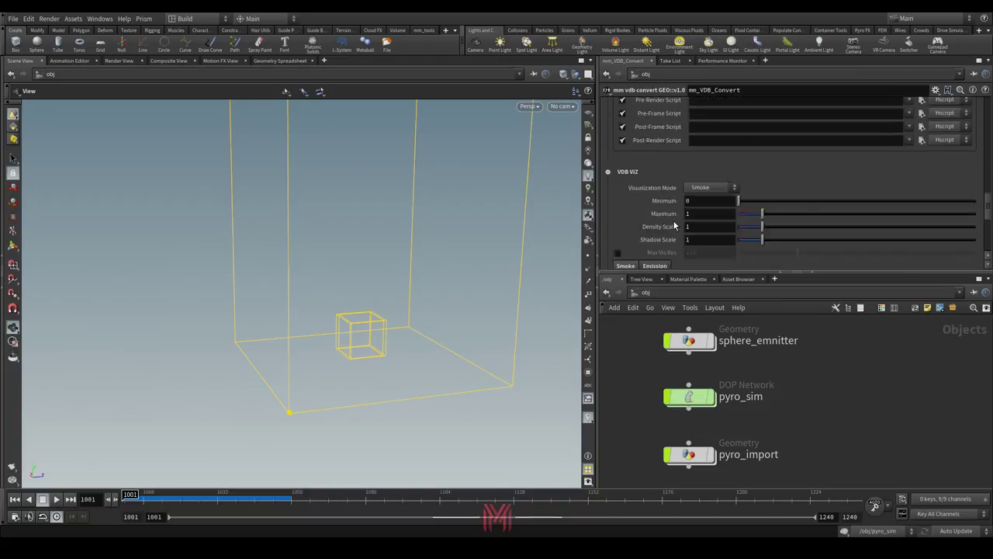
pyautogui.scroll(-3, 673, 222)
pyautogui.click(649, 147)
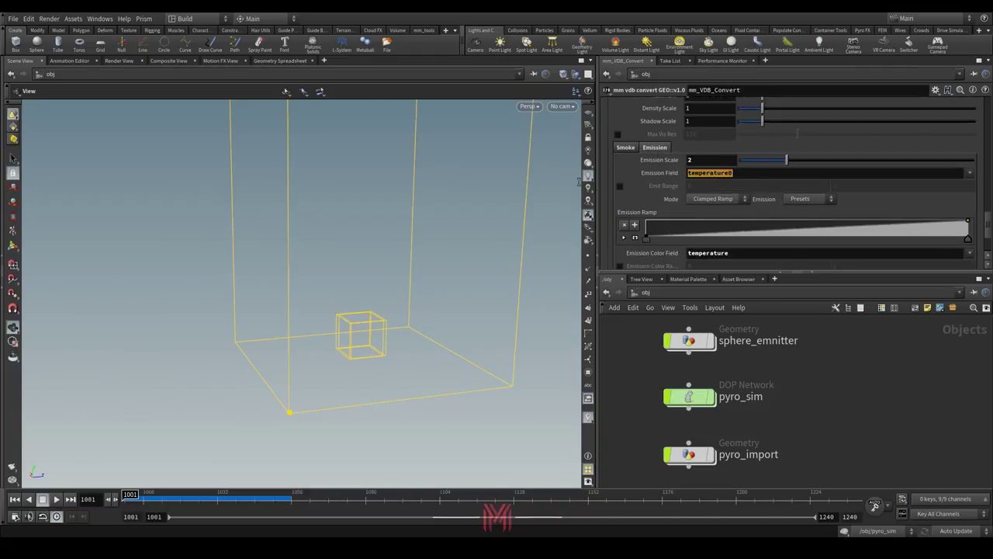
pyautogui.write('heat')
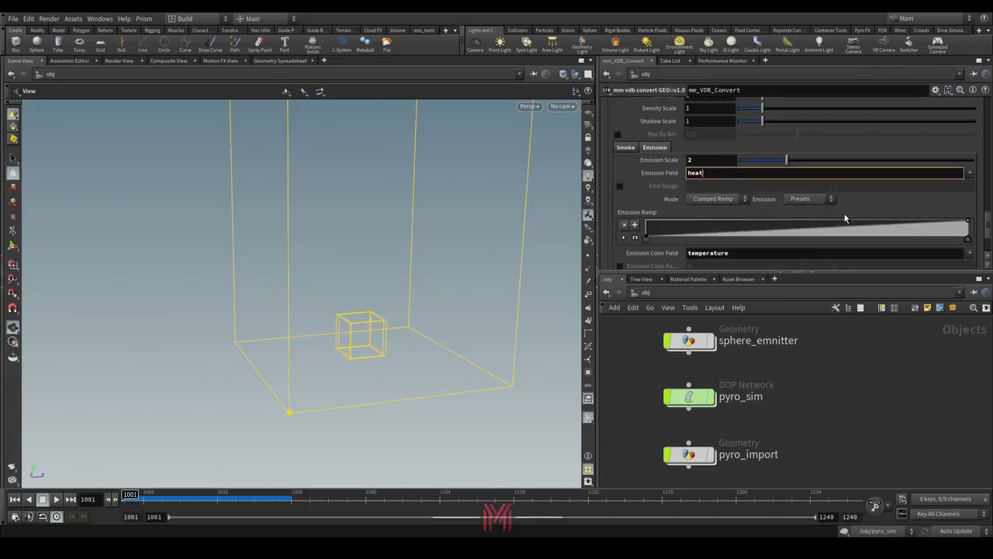
pyautogui.press('Return')
# Step: Set the Emission Color Field in the VDB VIZ settings to heat
pyautogui.click(743, 252)
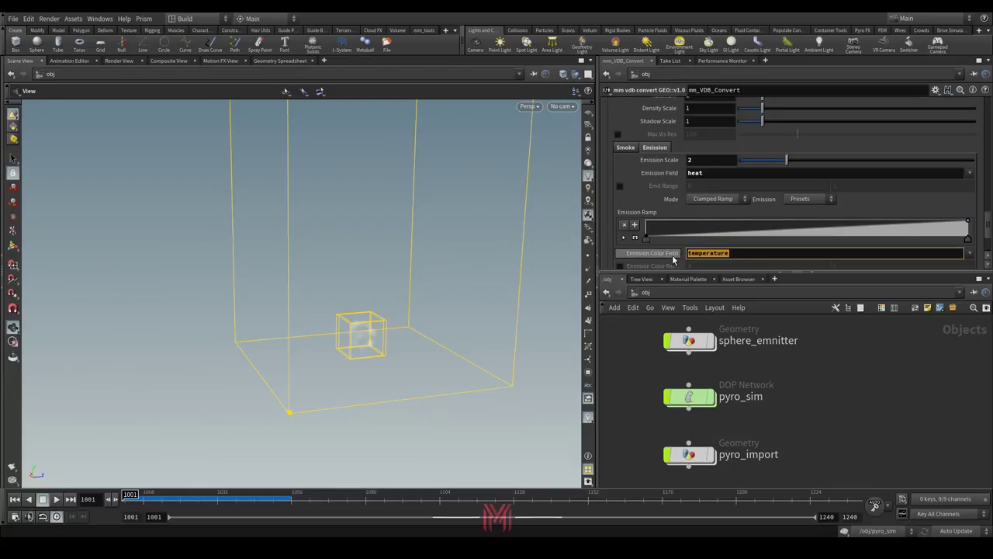
pyautogui.write('heat')
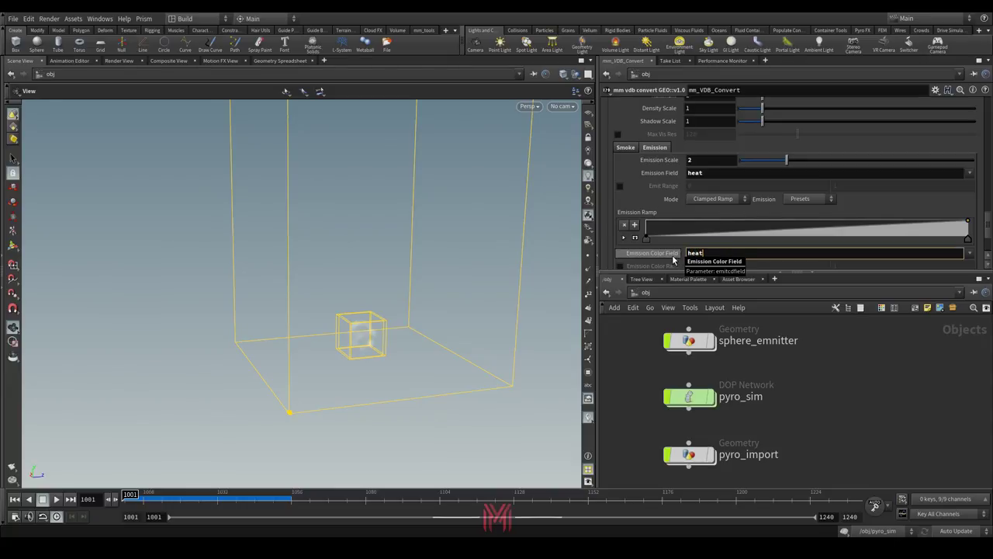
pyautogui.press('Return')
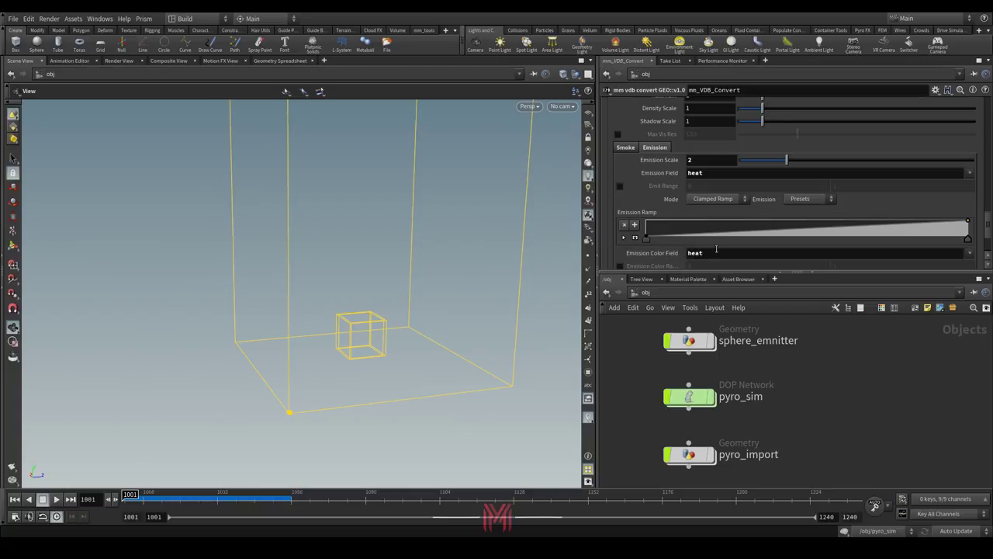
pyautogui.click(717, 252)
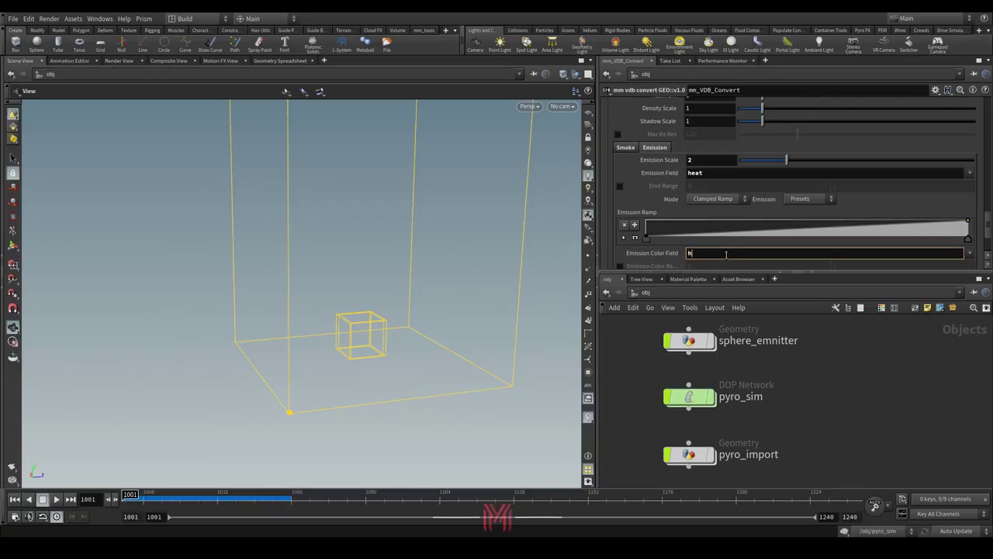
pyautogui.write('heat')
pyautogui.press('Return')
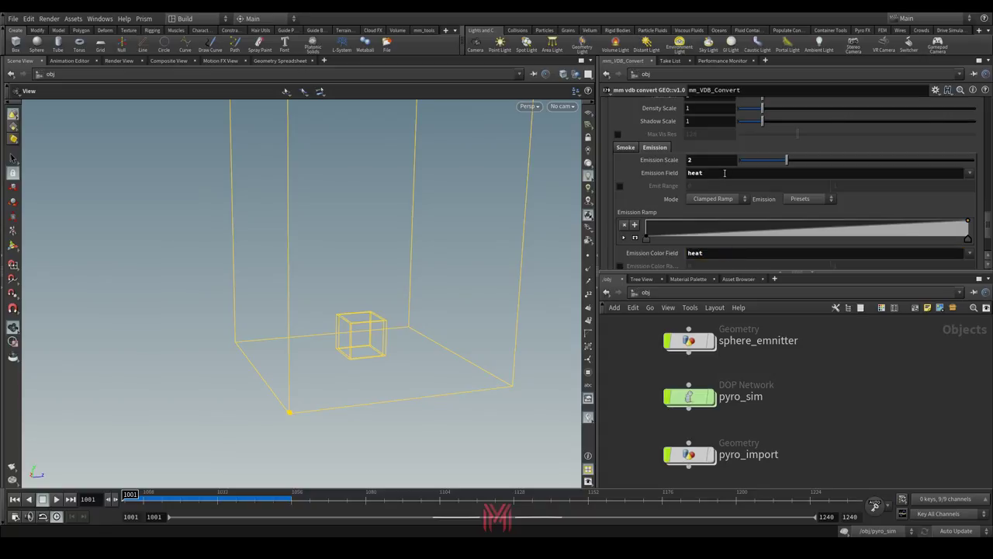
# Step: Change the Emission Field in the VDB VIZ settings to temperature
pyautogui.click(725, 172)
pyautogui.write('temper')
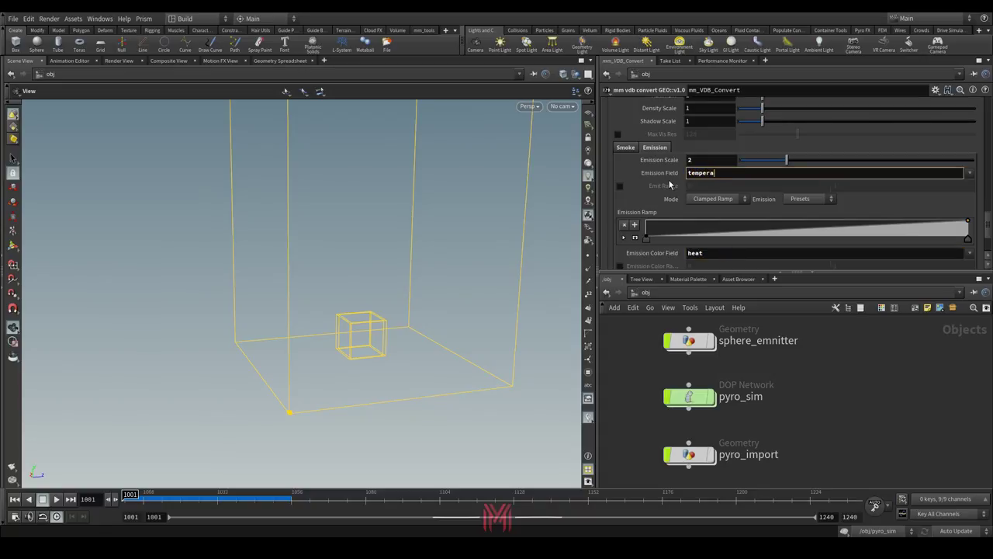
pyautogui.write('ature')
pyautogui.press('Return')
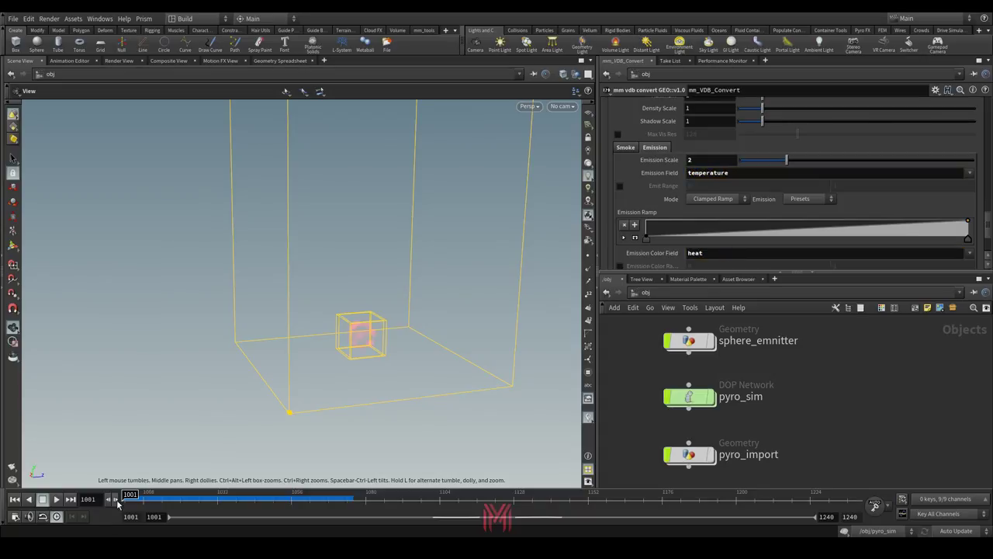
# Step: Scrub the timeline to frame 1064 and orbit around the explosion to inspect its emission
pyautogui.moveTo(130, 494); pyautogui.dragTo(317, 496)
pyautogui.moveTo(330, 324)
pyautogui.keyDown('alt'); pyautogui.mouseDown()
pyautogui.moveTo(446, 295)
pyautogui.moveTo(423, 331)
pyautogui.moveTo(326, 355)
pyautogui.moveTo(372, 337)
pyautogui.moveTo(349, 341)
pyautogui.mouseUp(); pyautogui.keyUp('alt')
pyautogui.moveTo(803, 421); pyautogui.dragTo(797, 377, button='middle')
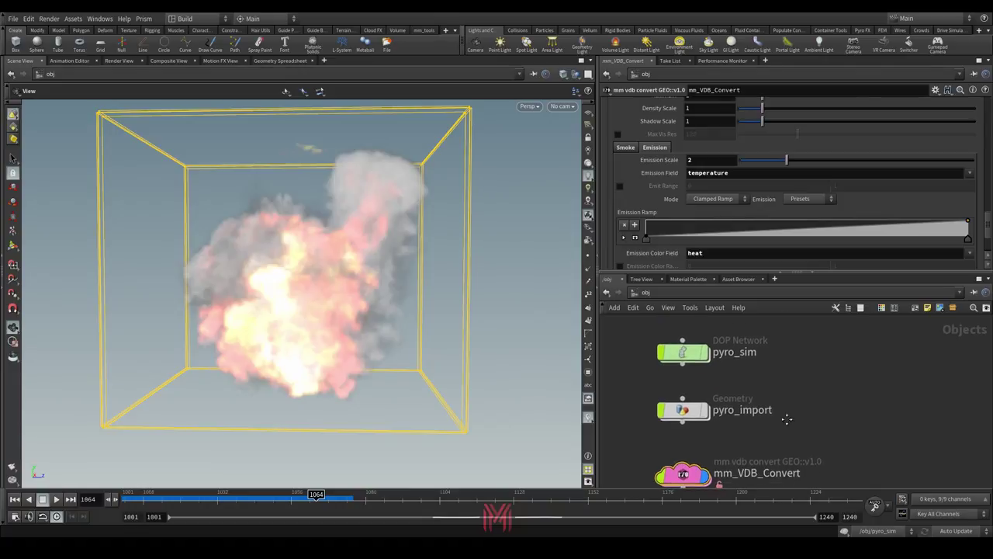
# Step: Show the Geometry File path of the VDB FileCache as its evaluated value, highlight the folder part, and switch back to the expression
pyautogui.moveTo(772, 457); pyautogui.dragTo(795, 356, button='middle')
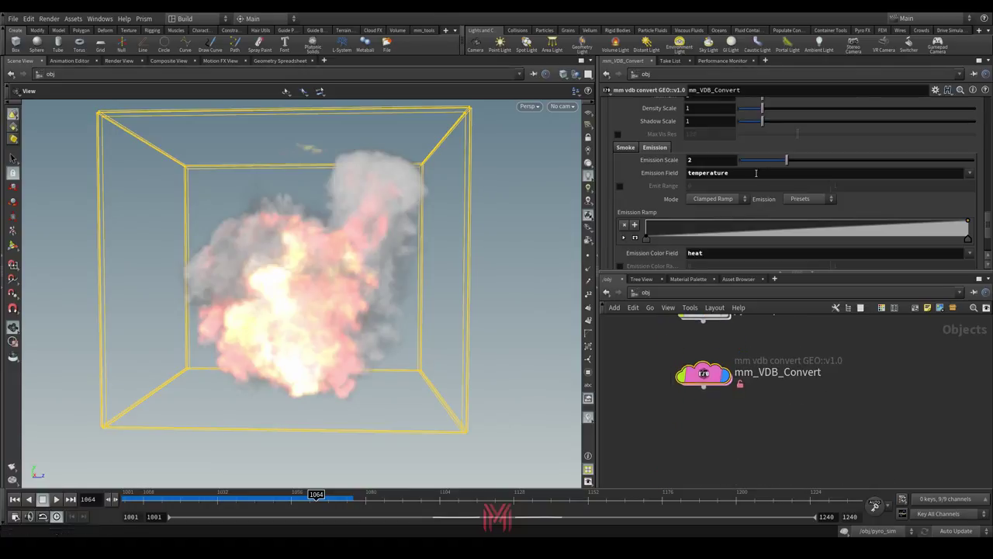
pyautogui.scroll(-10, 665, 187)
pyautogui.scroll(3, 718, 183)
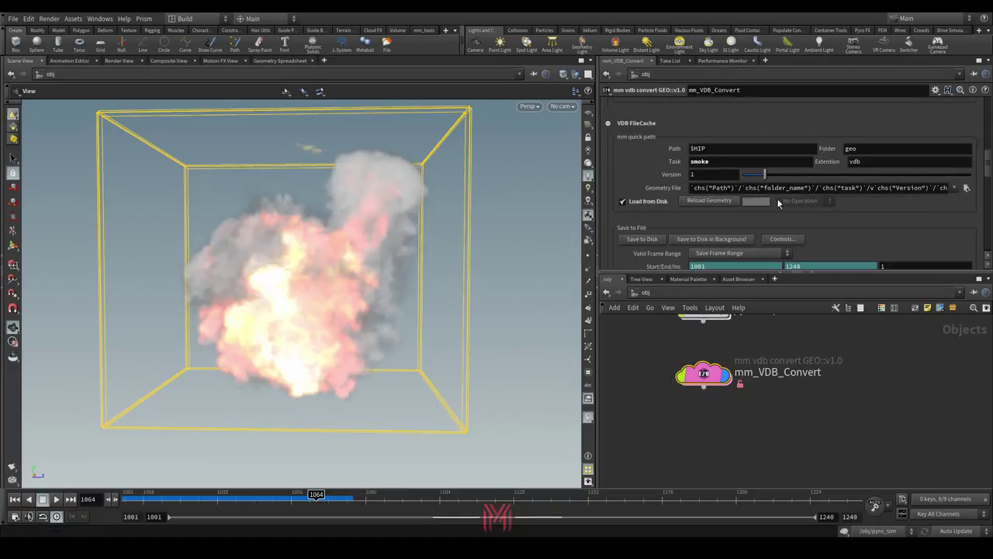
pyautogui.click(679, 189)
pyautogui.click(677, 189)
pyautogui.click(678, 190)
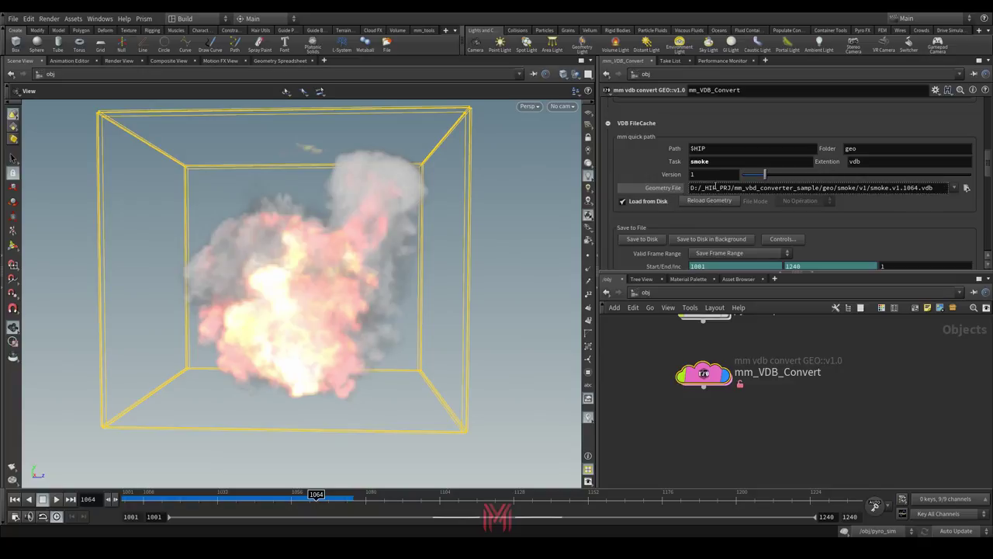
pyautogui.moveTo(693, 188); pyautogui.dragTo(848, 193)
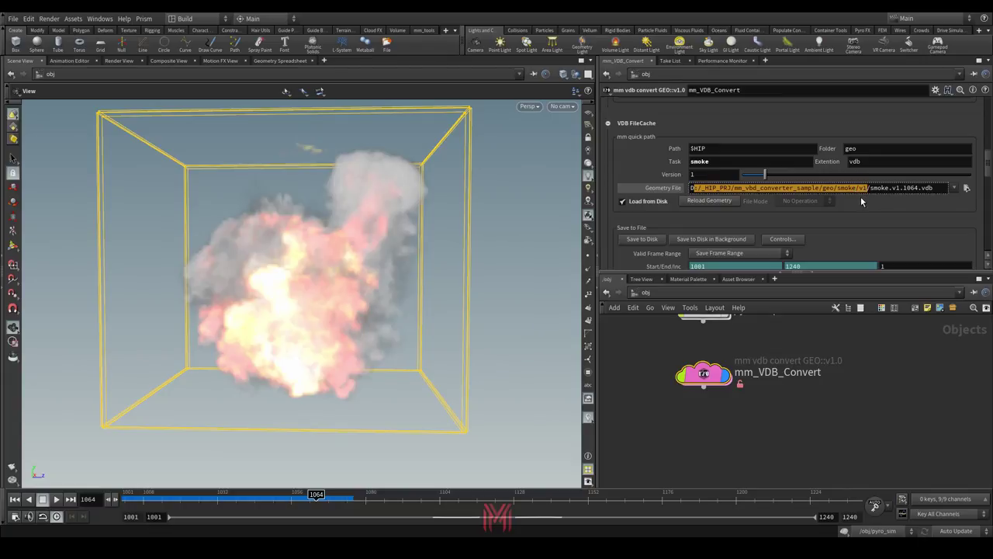
pyautogui.click(676, 193)
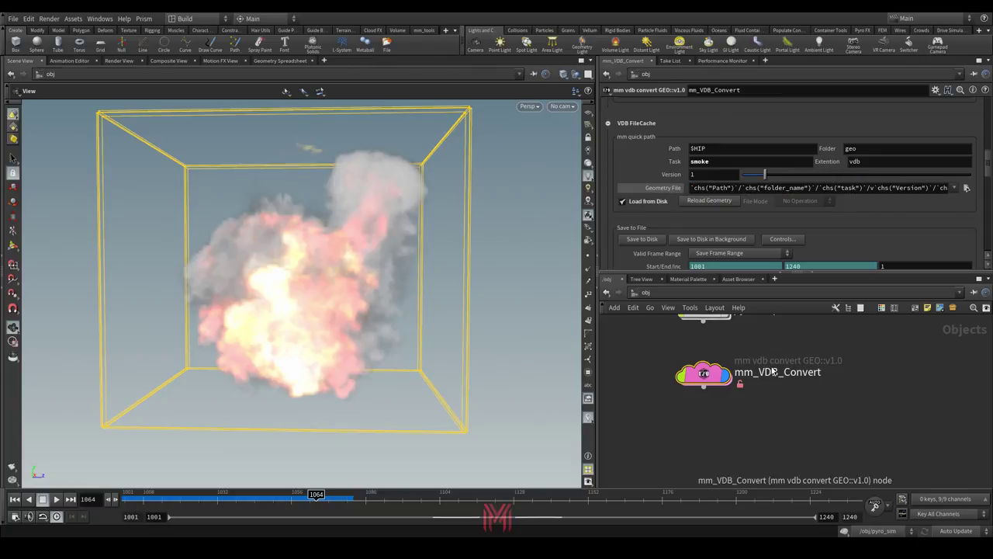
pyautogui.moveTo(788, 463); pyautogui.dragTo(787, 438, button='middle')
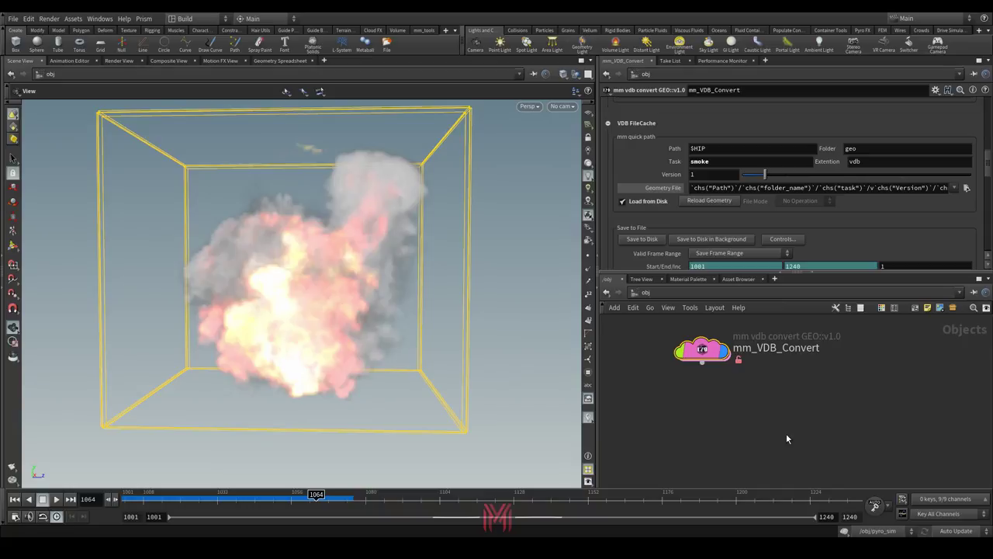